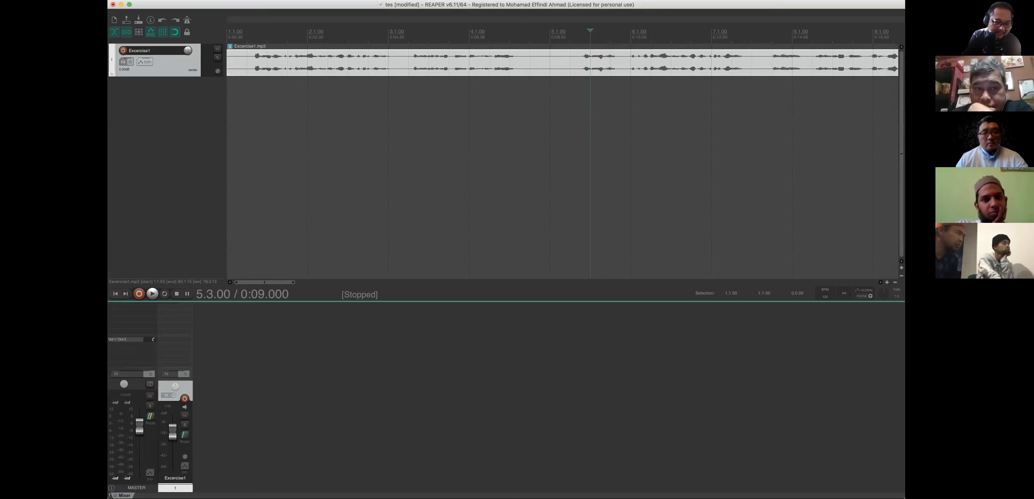
Place the edit cursor at several timeline points, return it to the project start, and play the Excercise1 audio from there
left_click(115, 293)
left_click(408, 138)
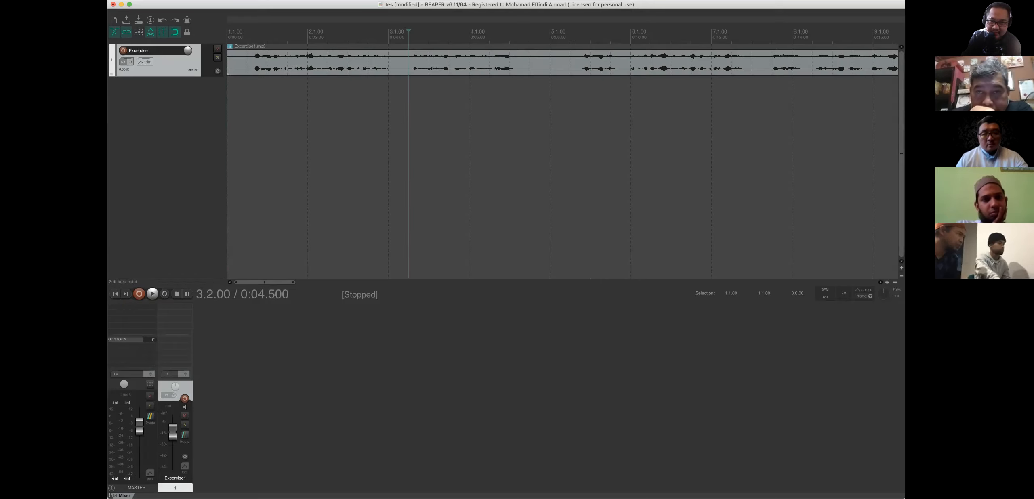
left_click(630, 137)
left_click(731, 137)
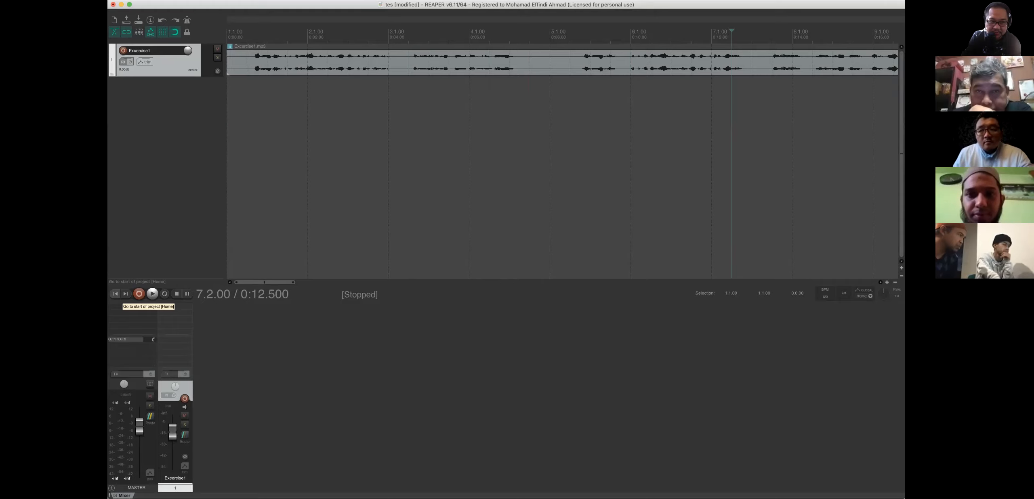
left_click(115, 293)
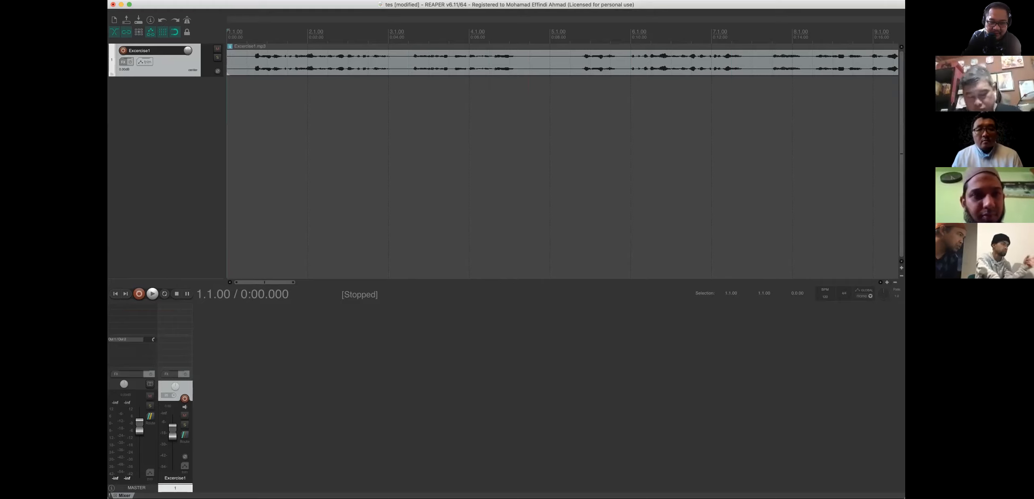
left_click(152, 293)
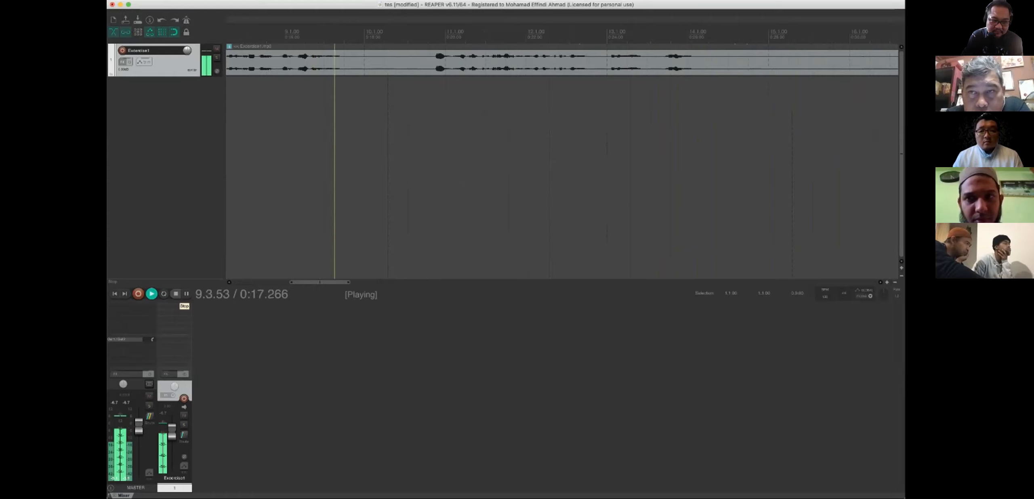
left_click(176, 293)
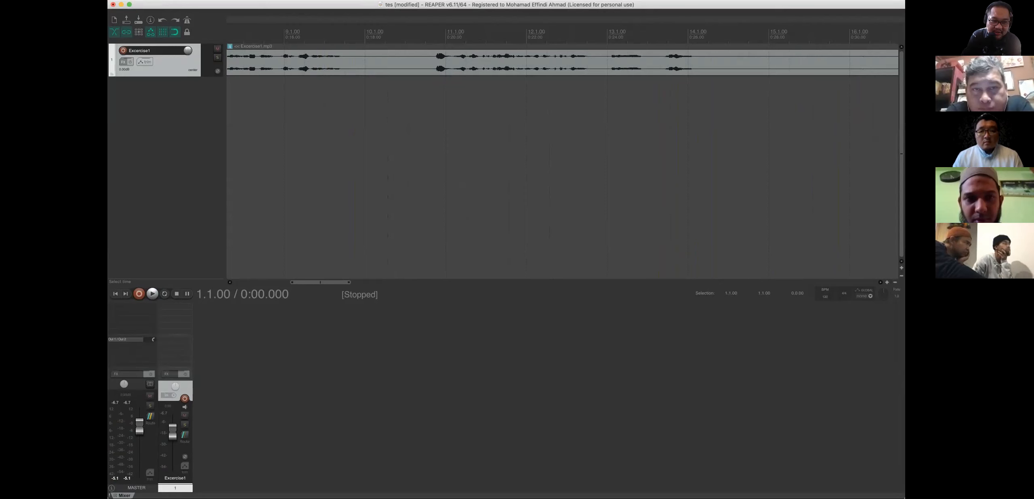
Display the whole Excercise1 item and audition it from several points, including 5.1.00 and 10.3.00
left_click_drag(320, 282, 320, 282)
double_click(320, 282)
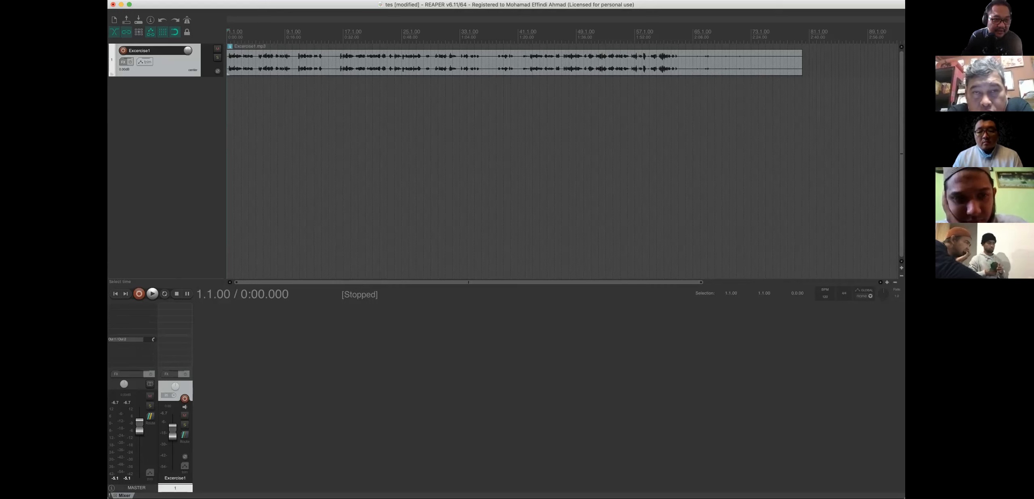
key("space")
key("space")
left_click(259, 121)
key("space")
left_click(260, 121)
left_click(255, 121)
key("space")
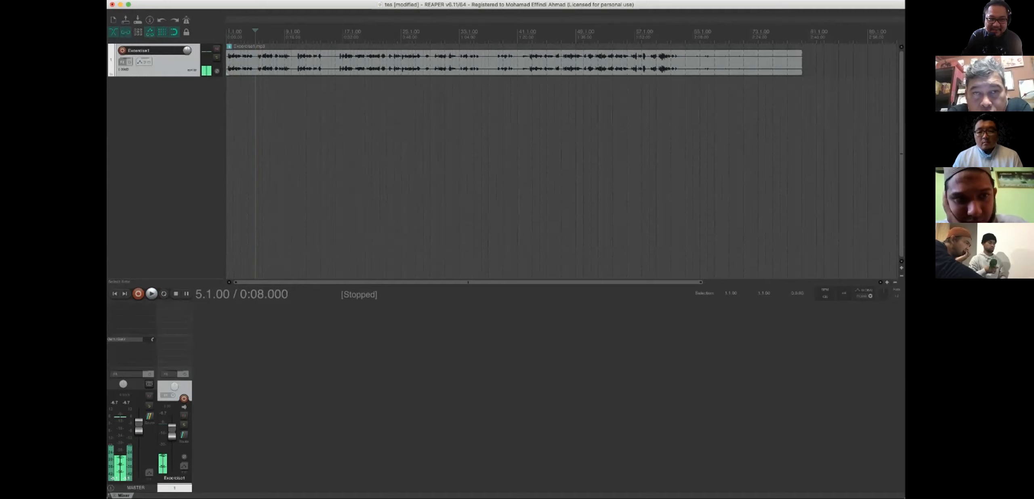
left_click(295, 122)
key("space")
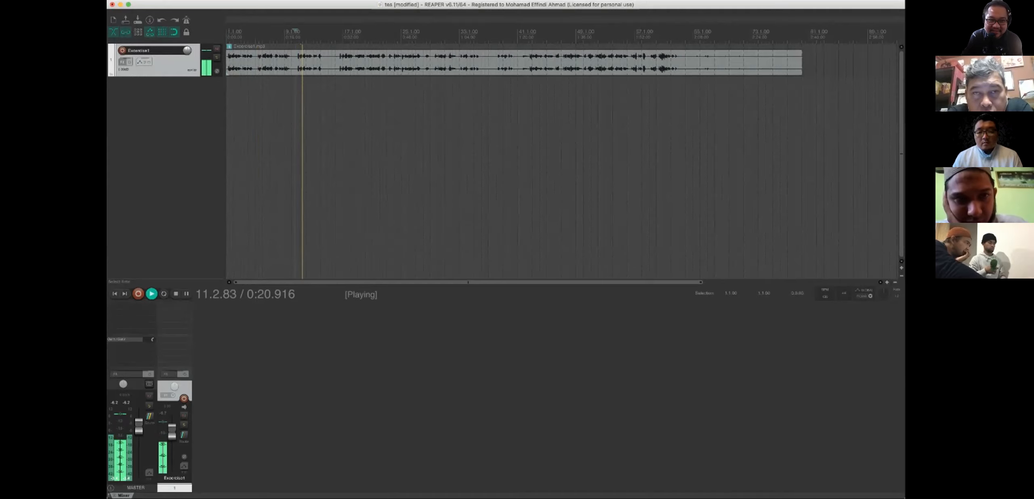
key("space")
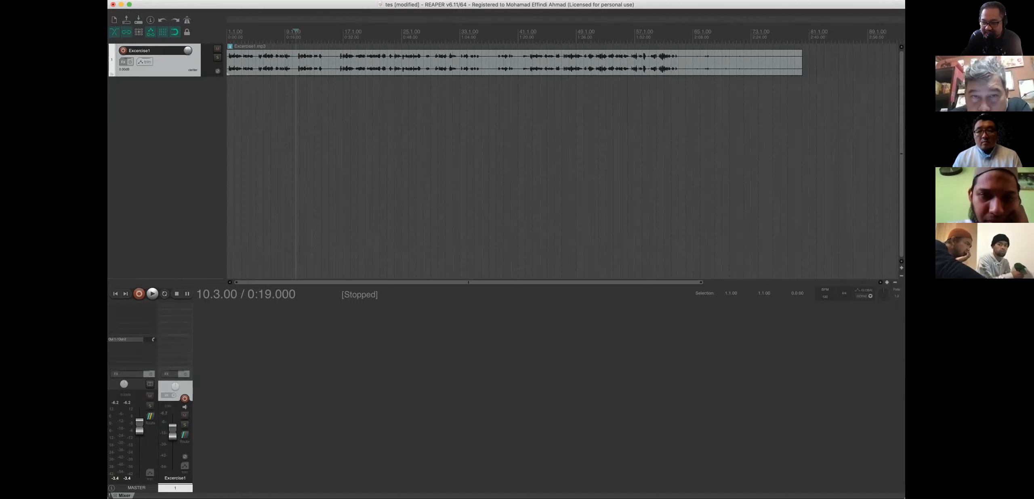
Place the edit cursor at 10.4.00 in the silent gap before the second phrase and select the Excercise1 item
scroll(562, 162, "up", 8)
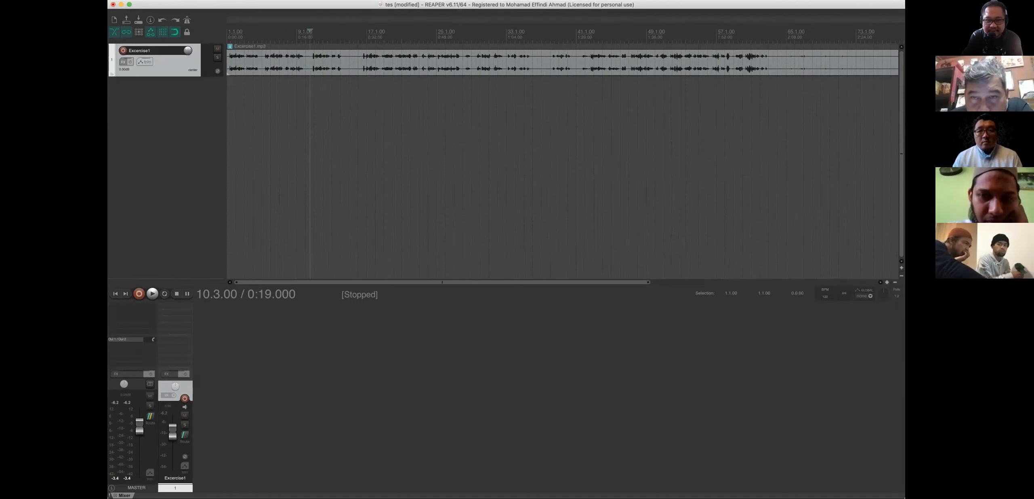
scroll(466, 161, "up", 3)
left_click_drag(304, 282, 324, 283)
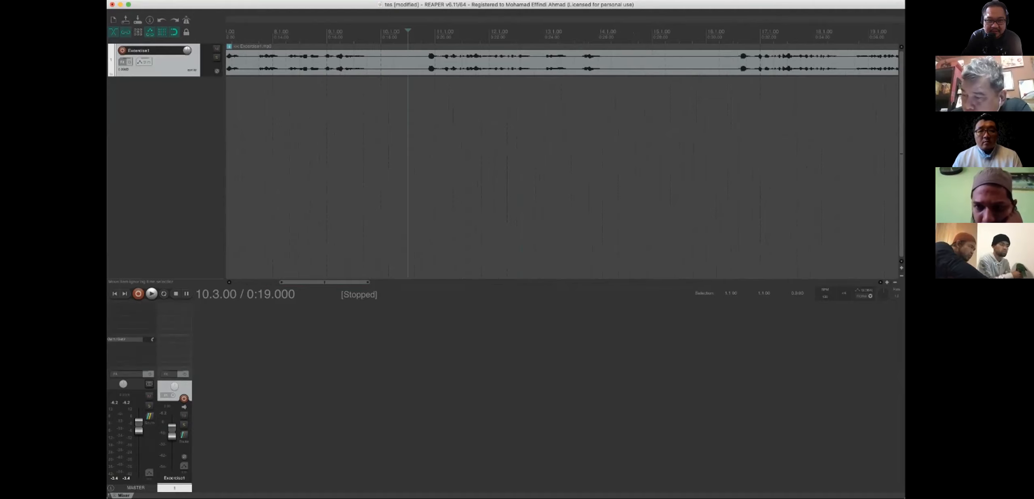
left_click(421, 62)
left_click(407, 62)
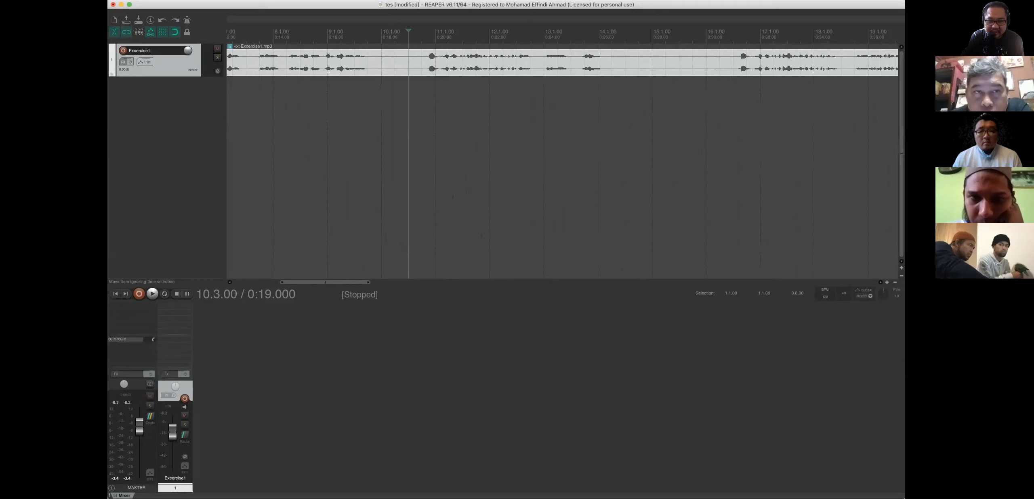
left_click(421, 109)
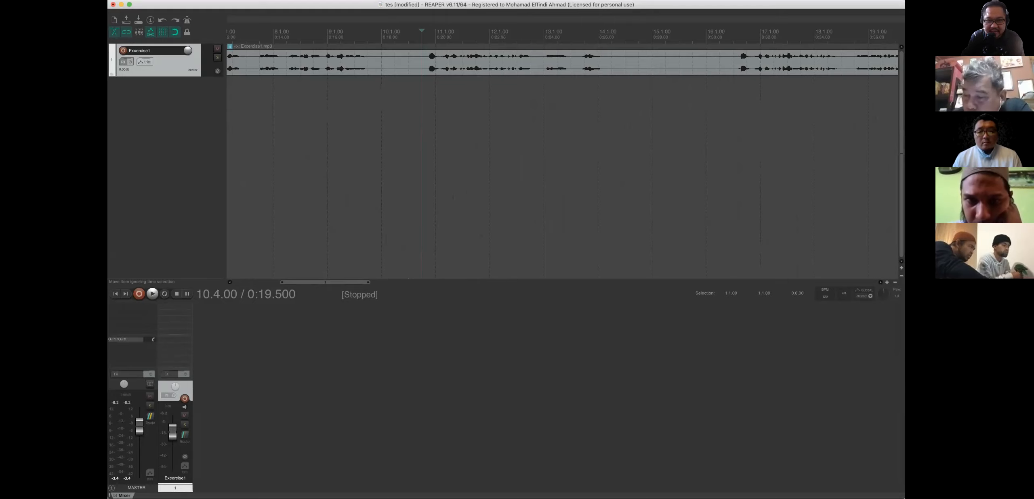
left_click(421, 63)
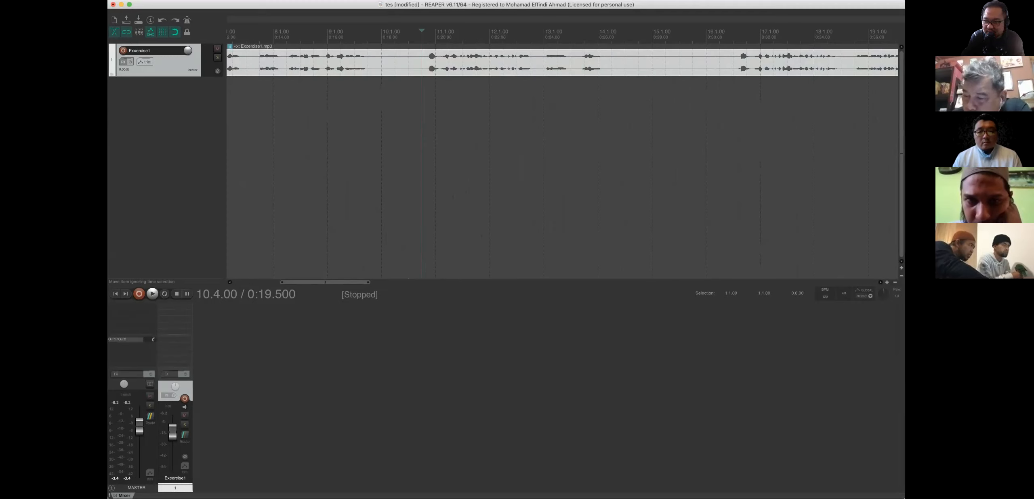
Try splitting the Excercise1 item at 10.4.00 and shifting its second part along the timeline, and undo these edits
key("s")
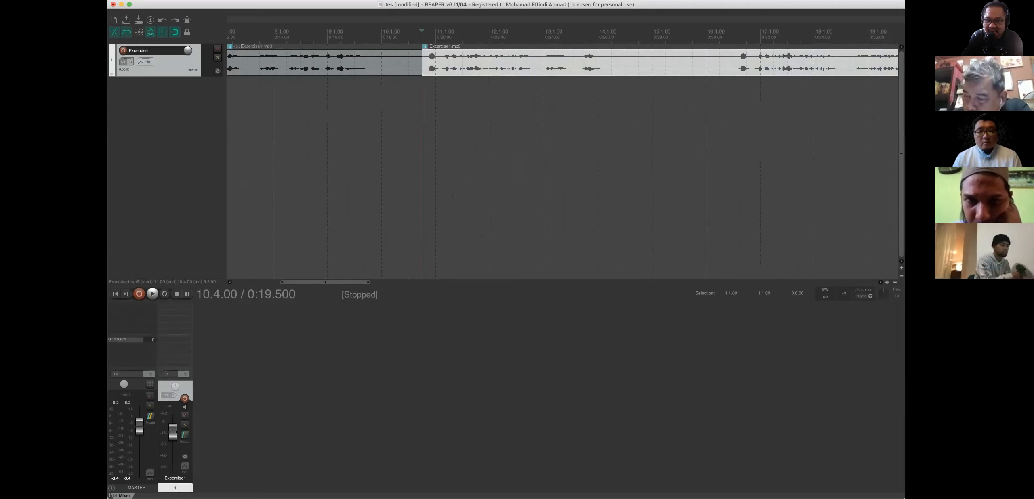
left_click_drag(460, 64, 501, 64)
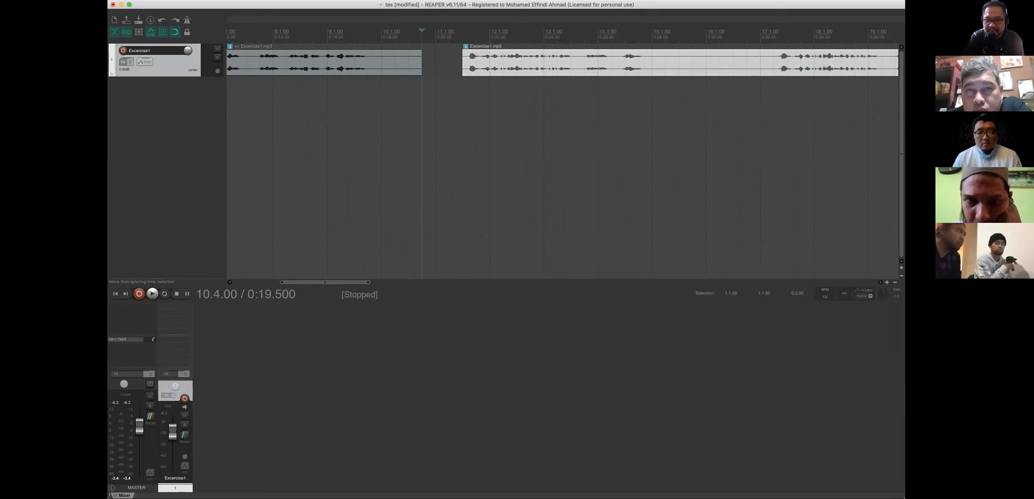
left_click_drag(501, 64, 474, 63)
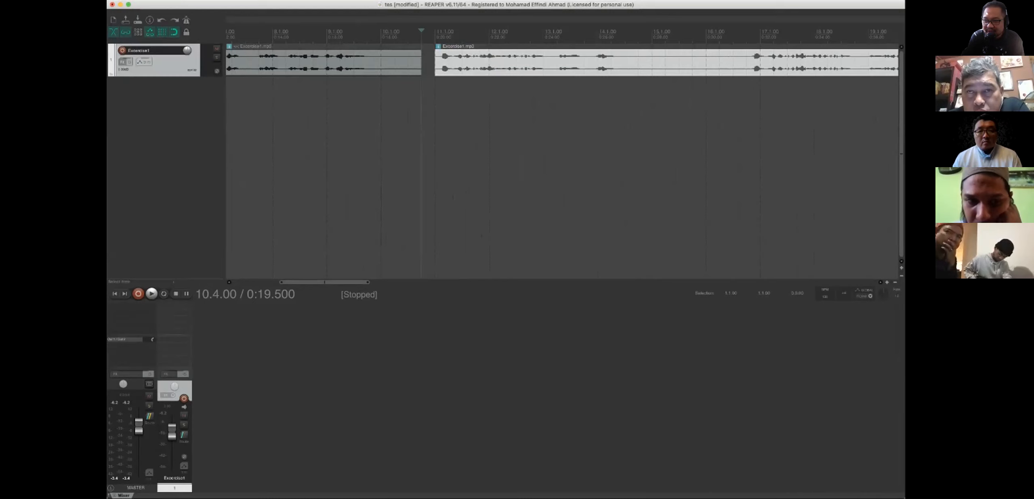
left_click_drag(472, 61, 496, 62)
key("super+z")
key("super+z")
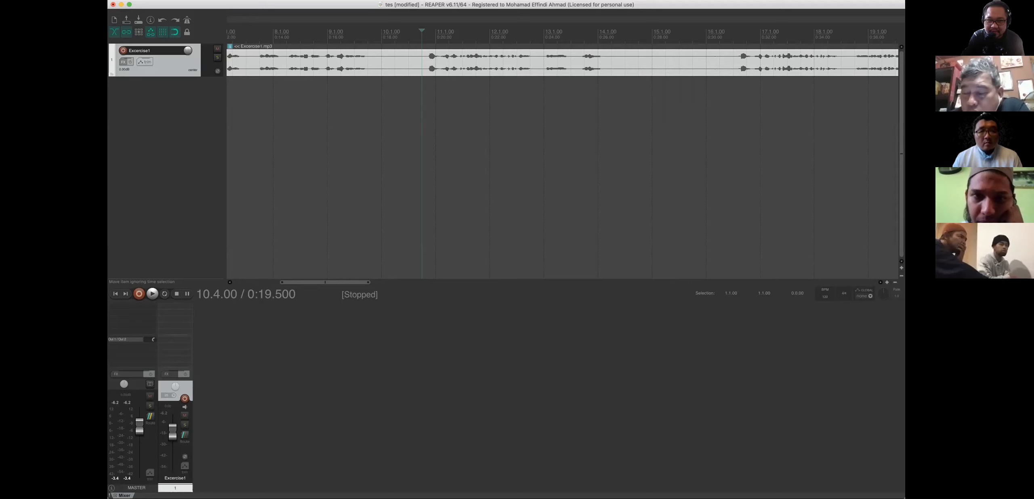
Split the Excercise1 item at 10.4.00, pull the second part slightly away from the cut, and delete the first part
key("s")
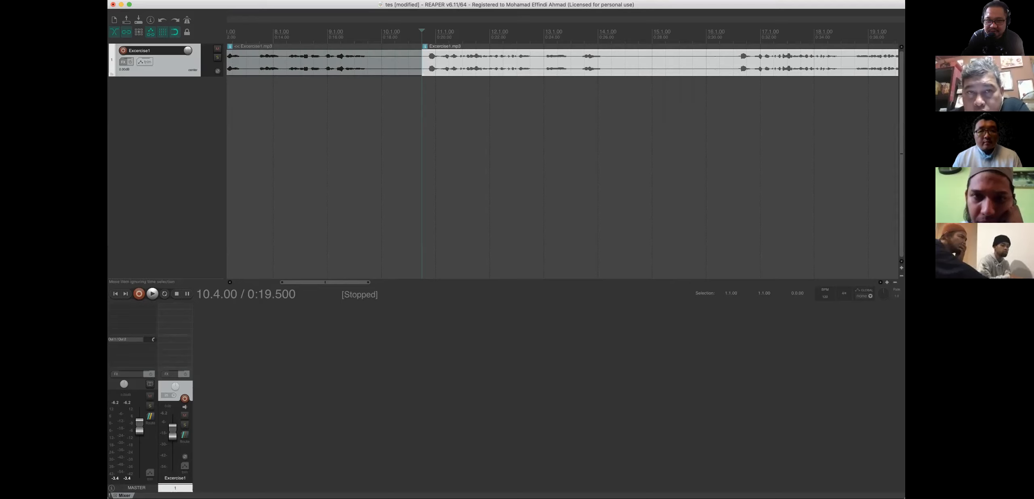
left_click_drag(505, 56, 531, 57)
left_click(368, 60)
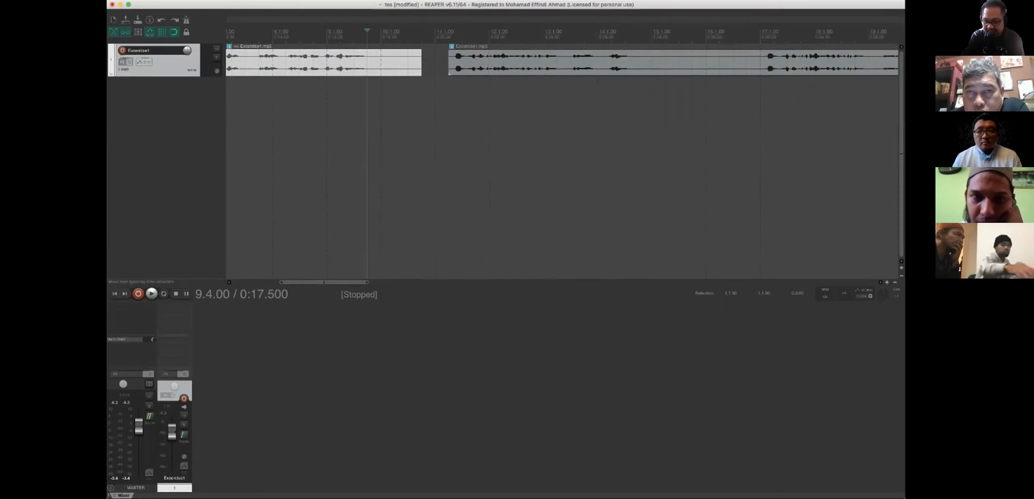
key("Delete")
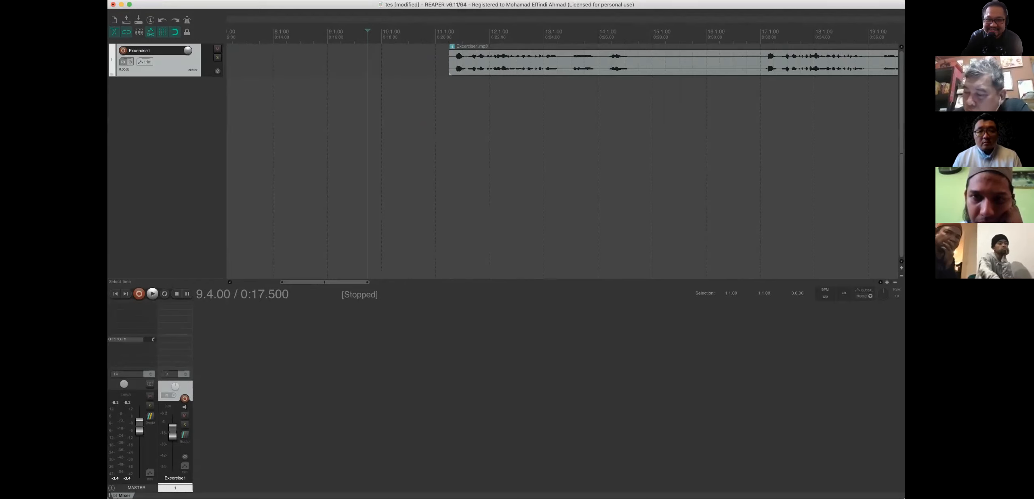
Move the remaining Excercise1 item to the project start at 1.1.00 and play it back
left_click(678, 63)
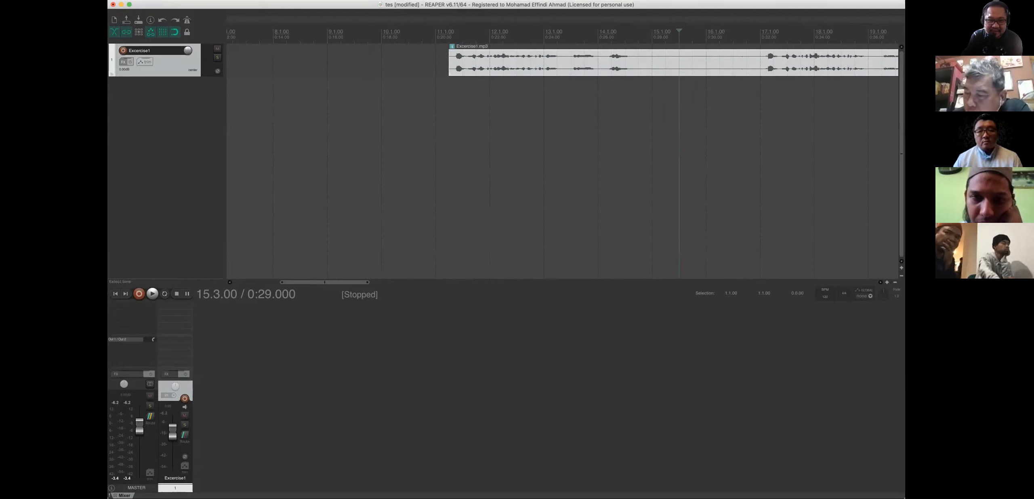
left_click_drag(710, 58, 401, 63)
left_click_drag(327, 282, 282, 282)
left_click_drag(731, 61, 474, 61)
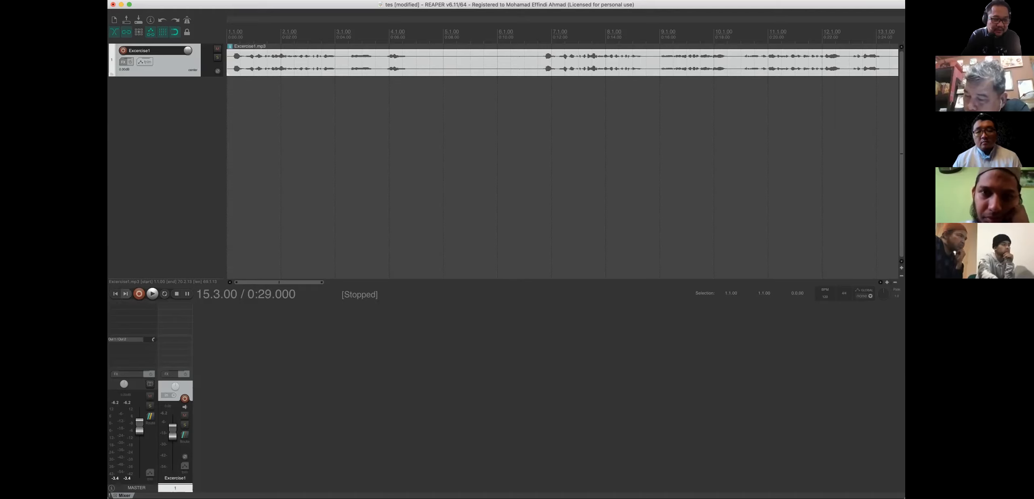
key("space")
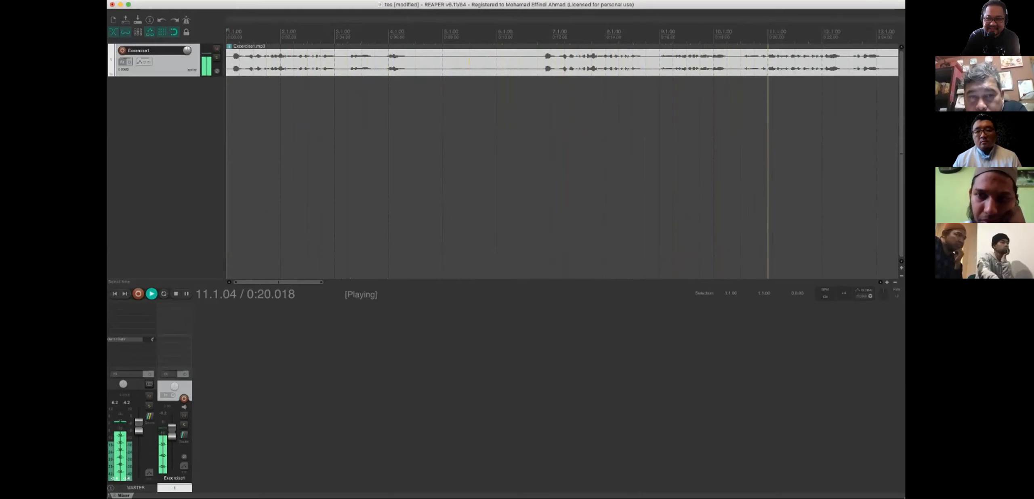
key("space")
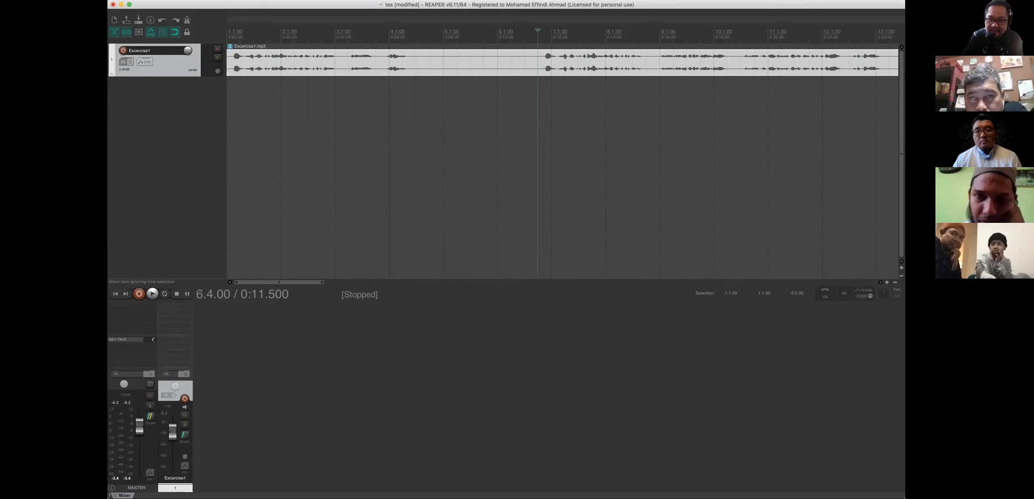
Split the Excercise1 item at 6.4.00, just before the second phrase, and delete the part before the cut
key("s")
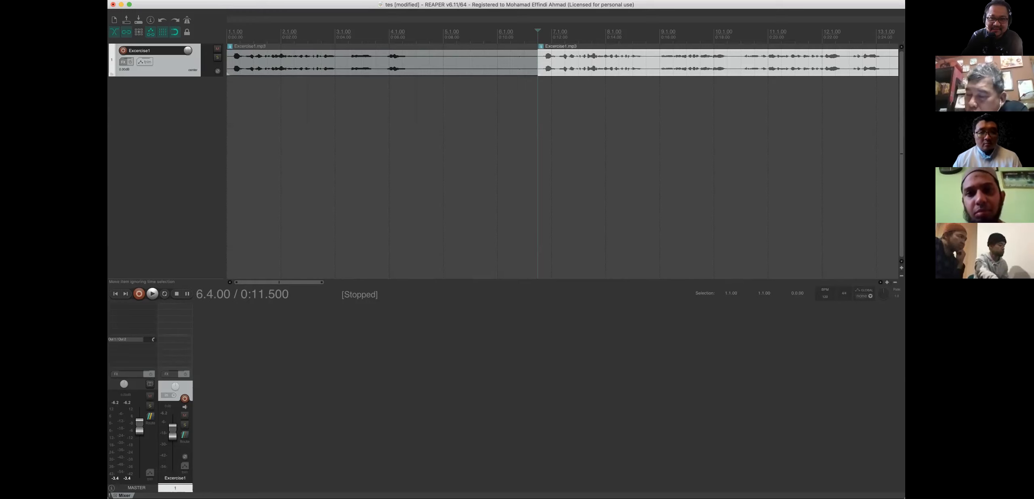
left_click(529, 62)
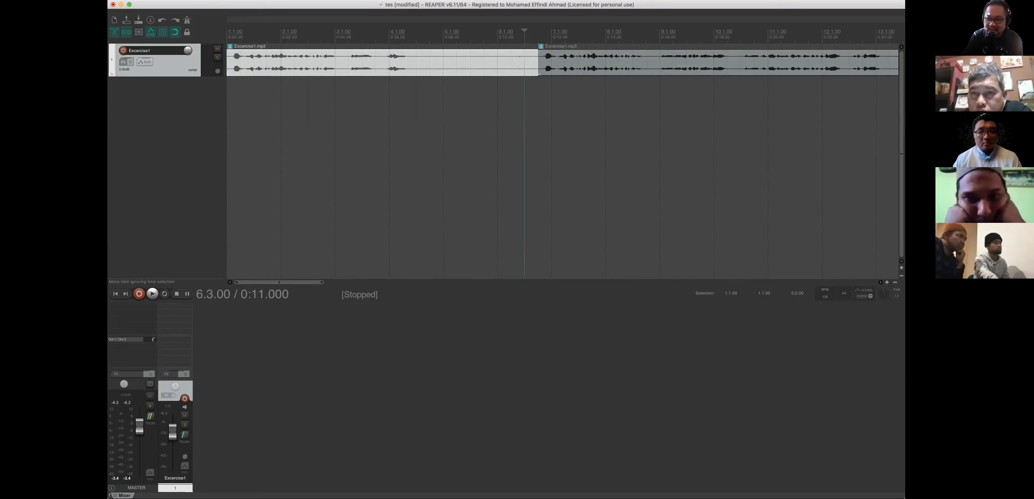
key("Delete")
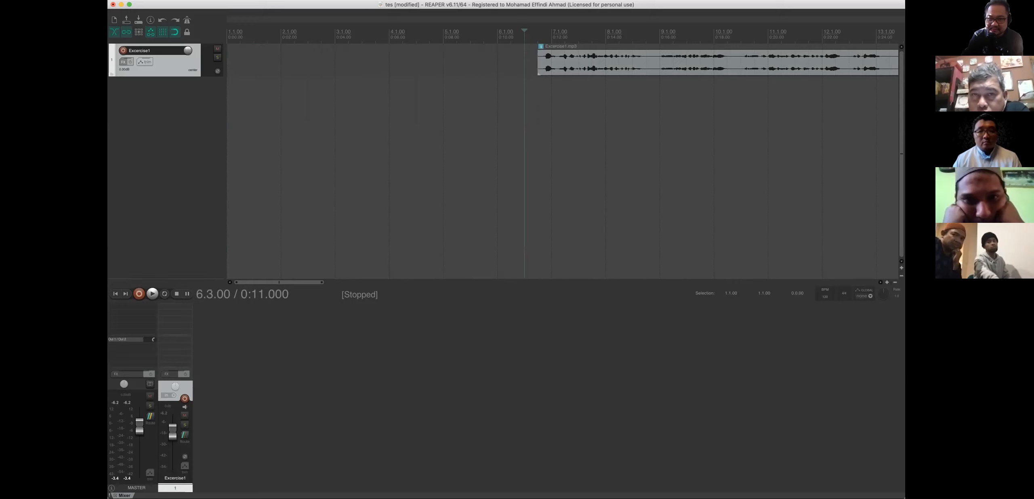
Close the gap by moving the remaining audio back to 1.1.00, and listen to it from the start
left_click(619, 61)
left_click_drag(618, 61, 303, 61)
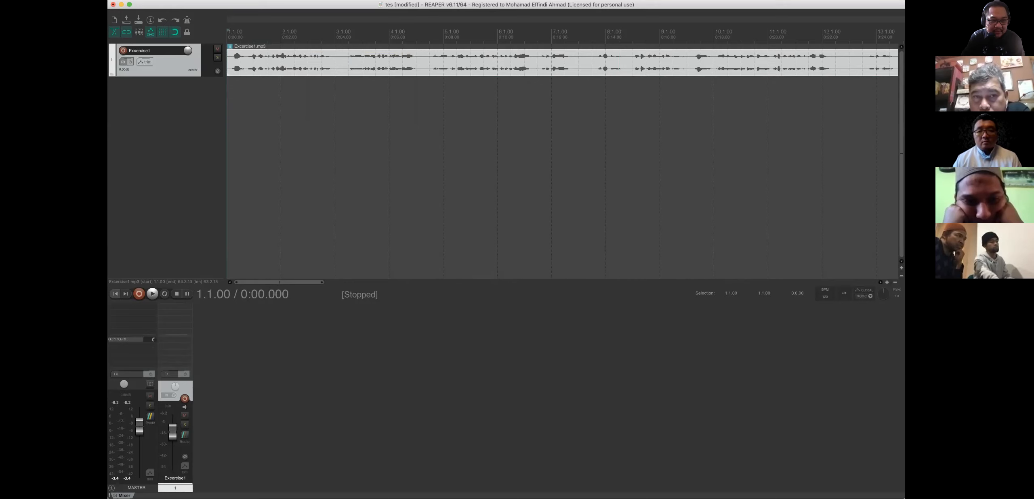
key("space")
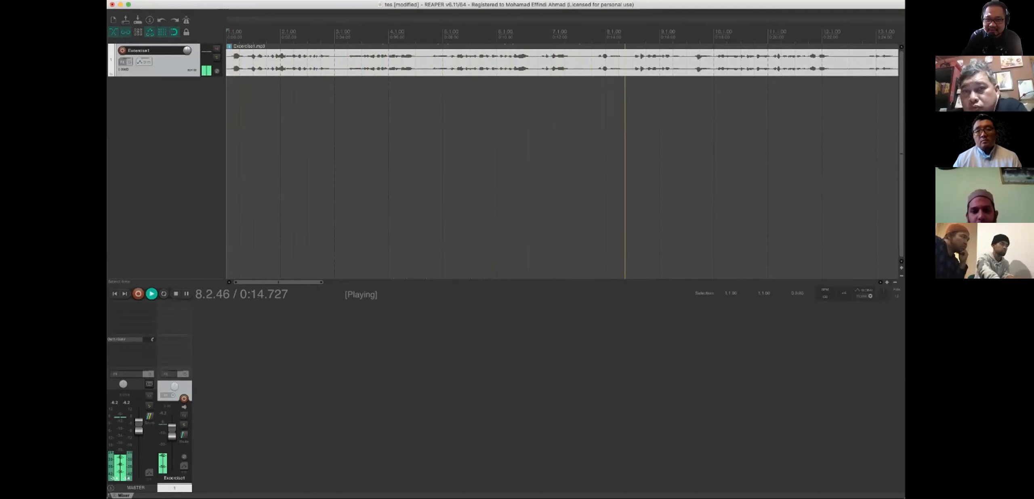
key("space")
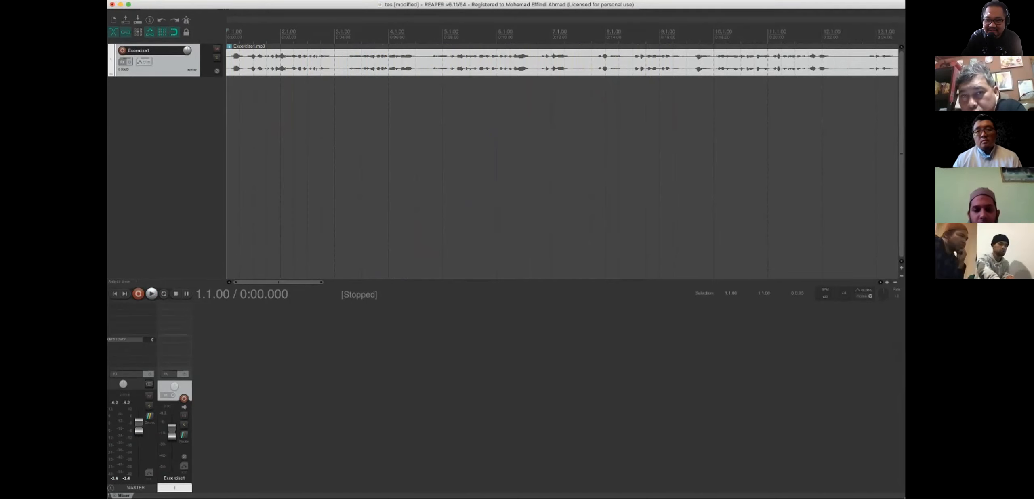
Audition the trimmed audio from several points, including 6.1.00 and 6.4.00, to check the following phrases
left_click(497, 160)
key("space")
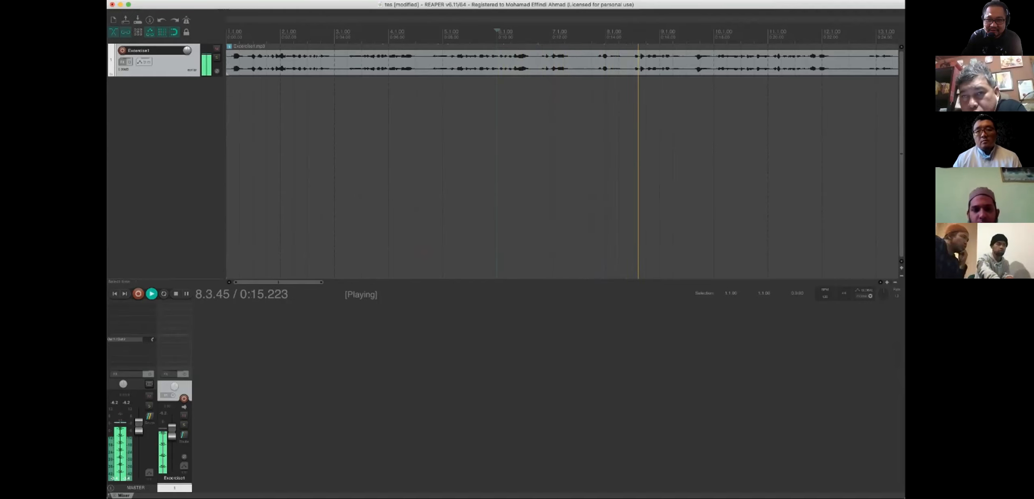
key("space")
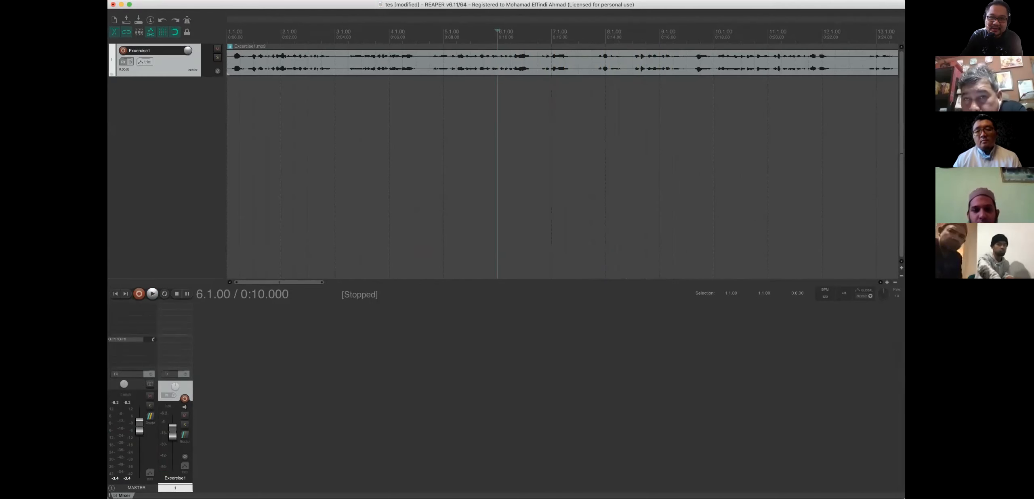
left_click(537, 161)
key("space")
key("space")
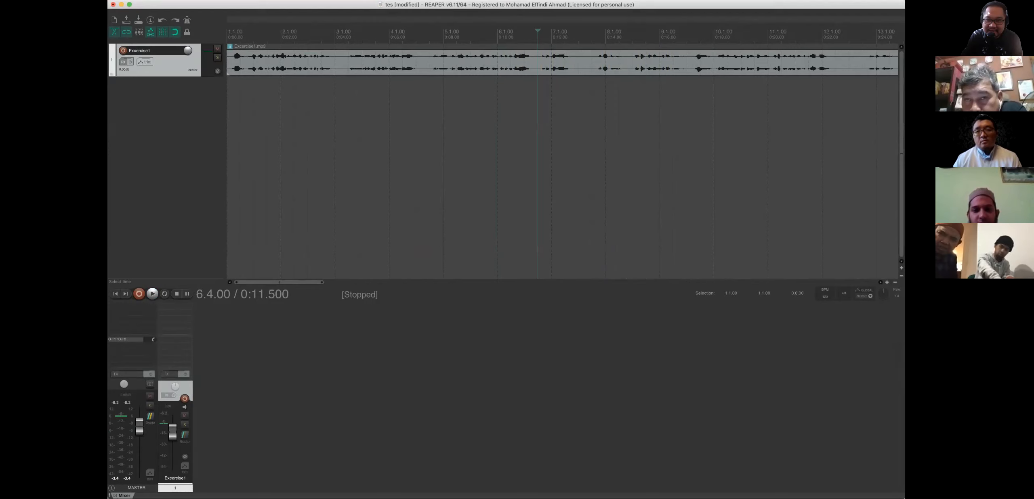
left_click(632, 161)
key("space")
key("space")
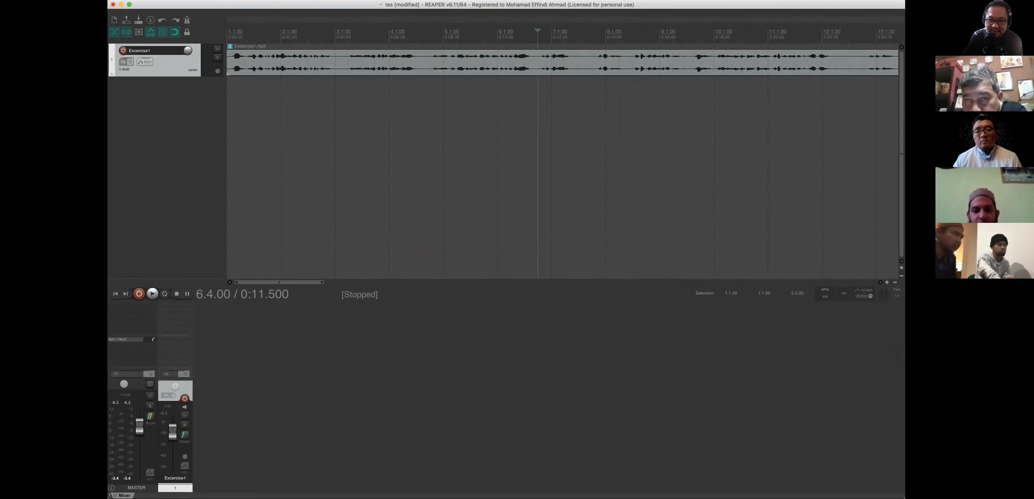
Split the Excercise1 item at 6.4.00 and 8.3.00, and delete the section between the two cuts
key("s")
left_click(632, 162)
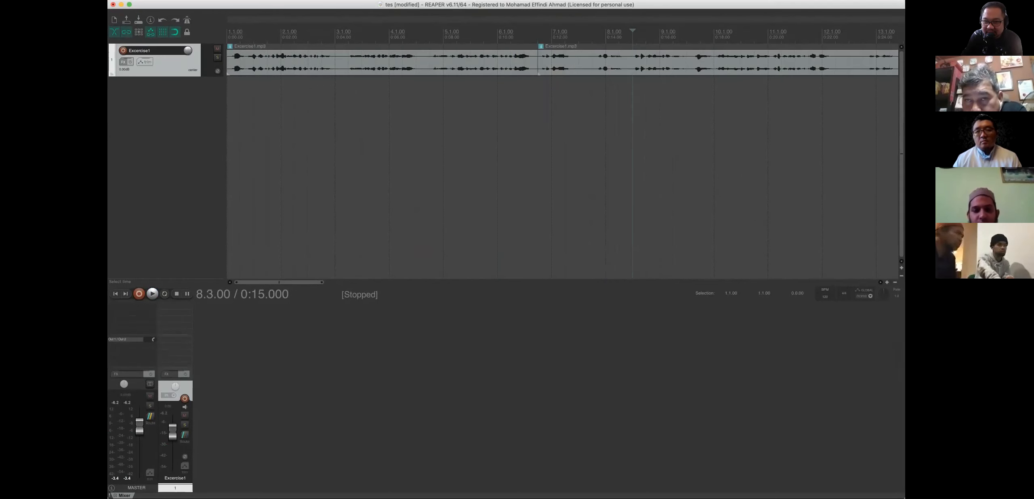
key("space")
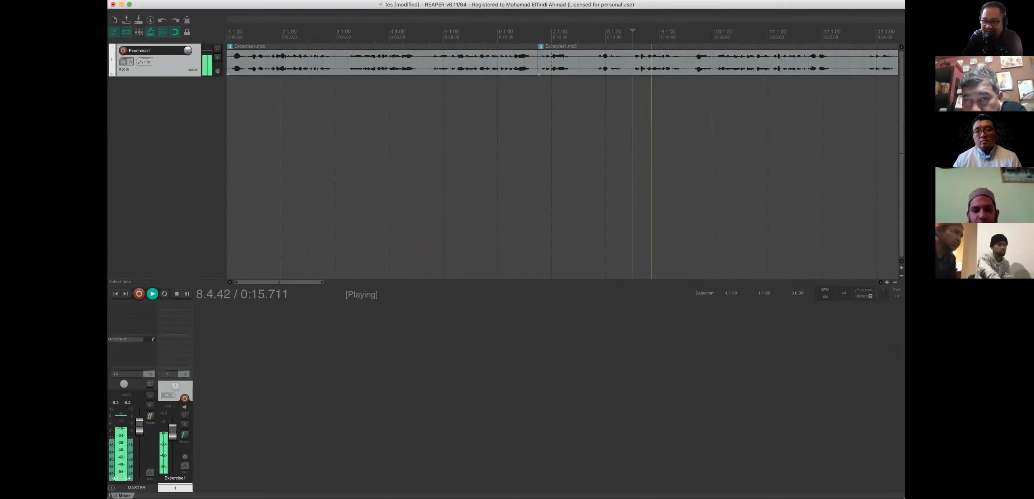
key("space")
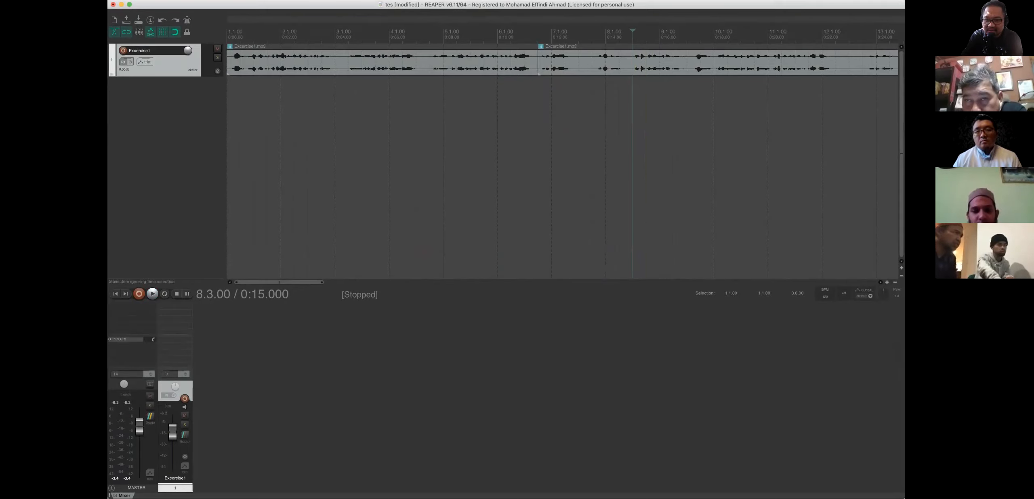
left_click(634, 63)
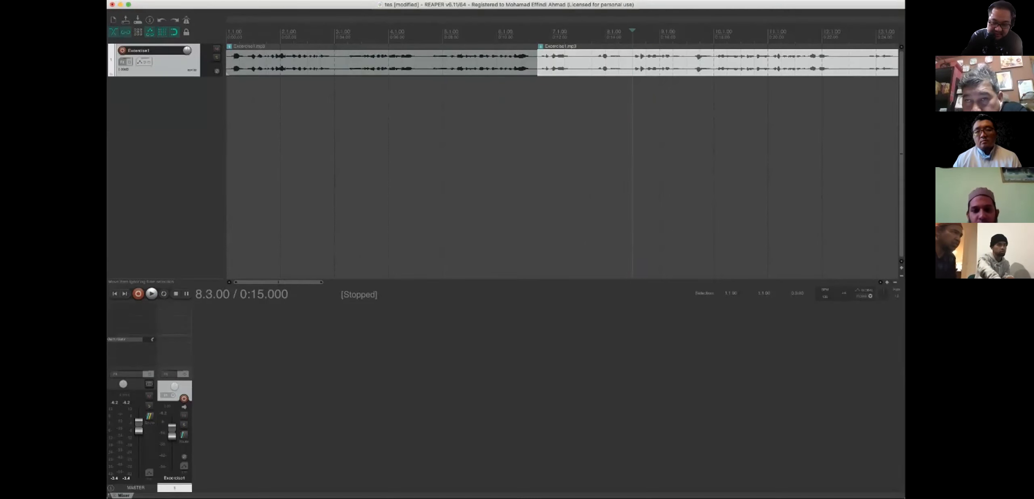
key("s")
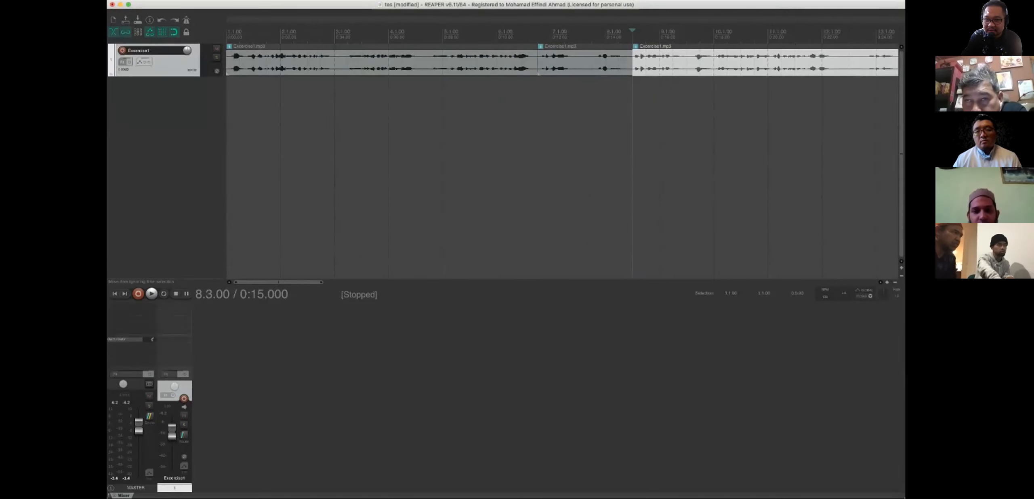
left_click(578, 62)
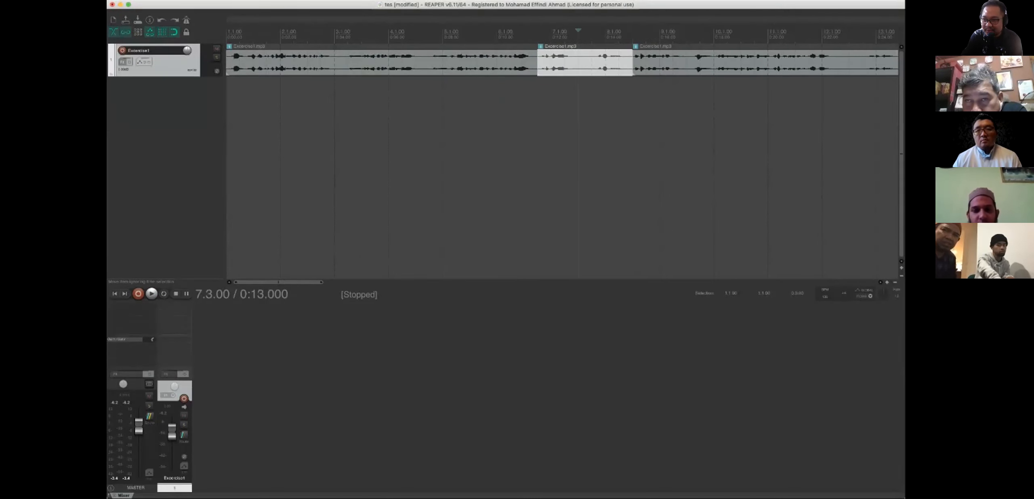
key("Delete")
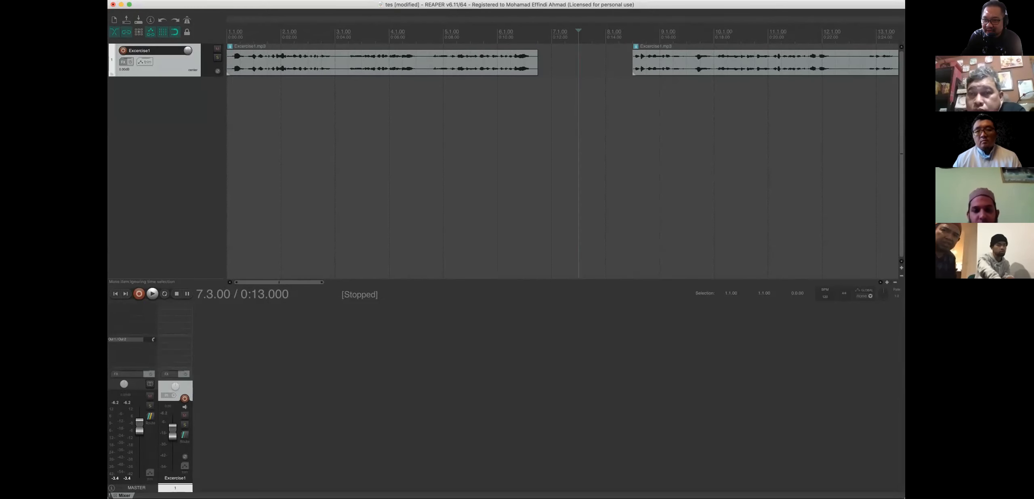
Close the gap by moving the later audio back to 6.4.00, and listen across the join from 5.3.00
left_click(713, 63)
left_click_drag(713, 62, 619, 62)
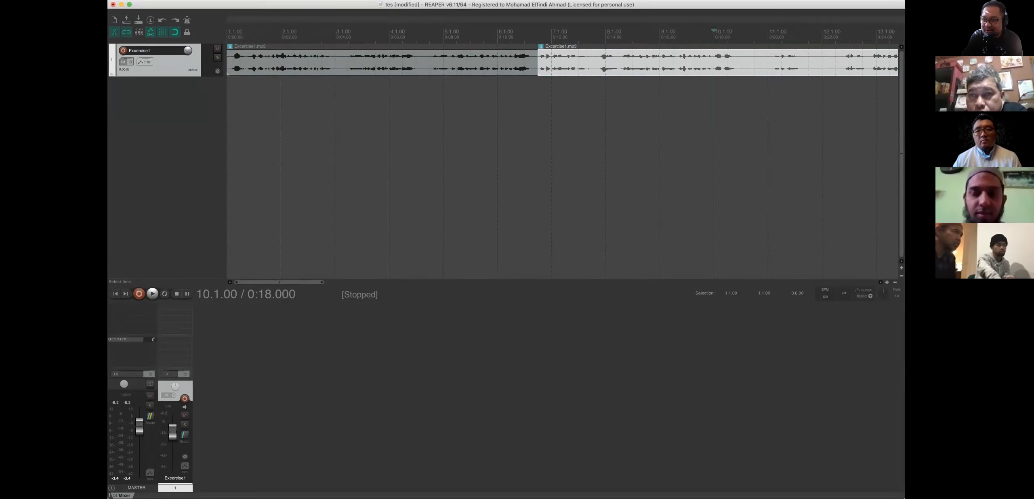
left_click(470, 117)
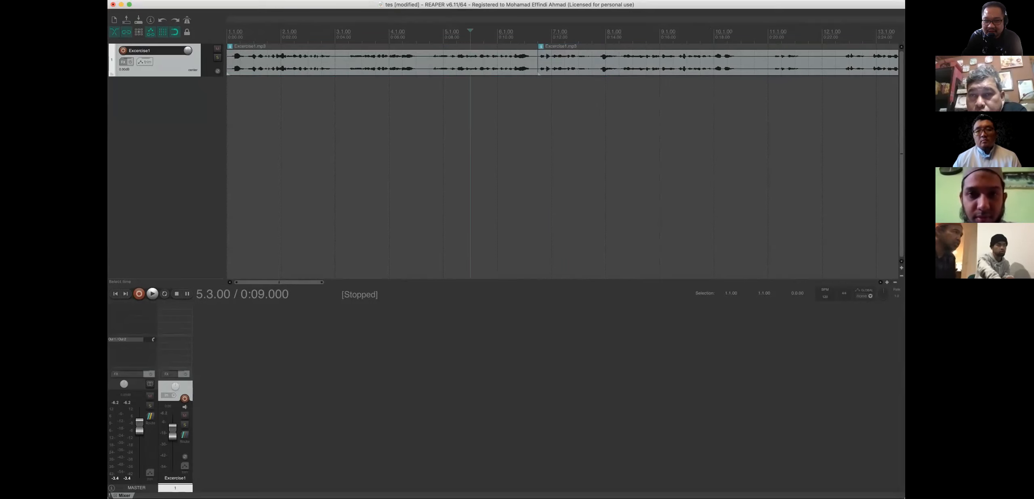
key("space")
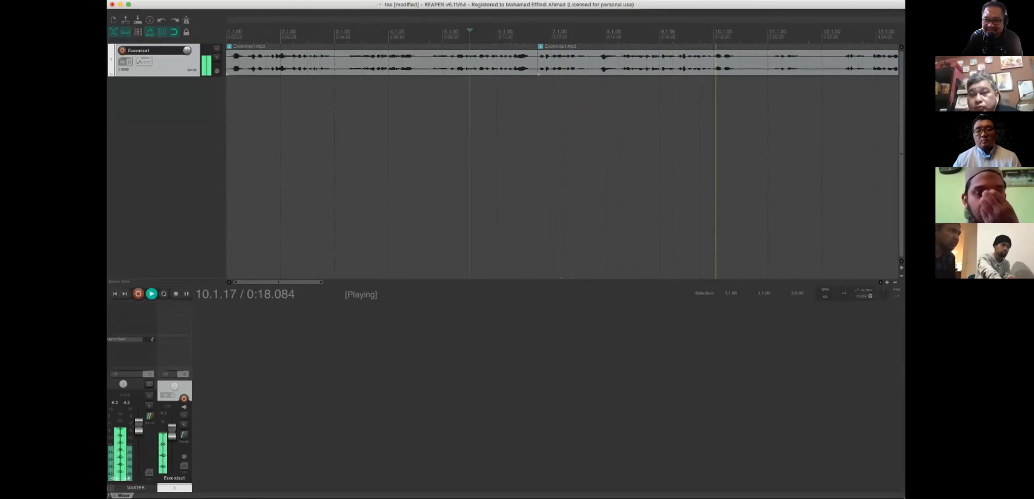
key("space")
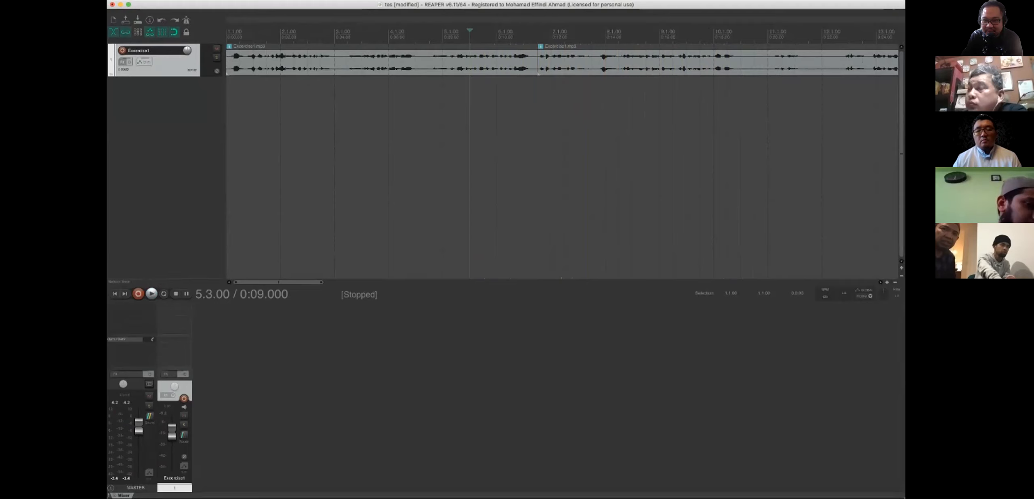
Select both Excercise1 items on the track and glue them into a single item
left_click(740, 121)
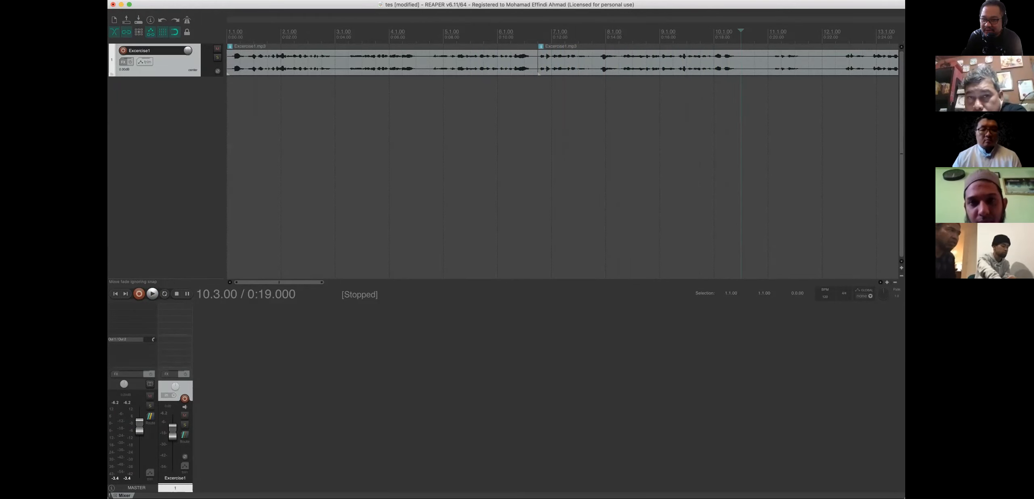
left_click(525, 63)
left_click(578, 63)
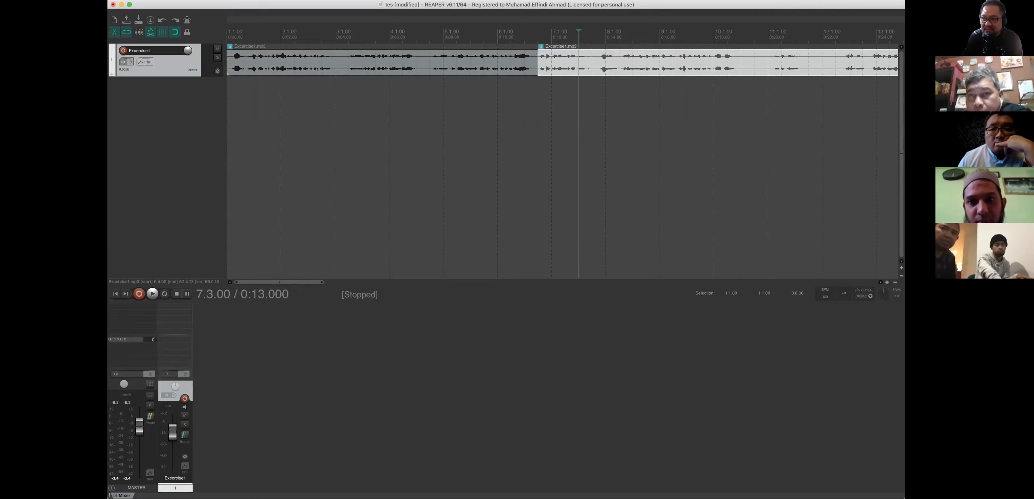
left_click(525, 63)
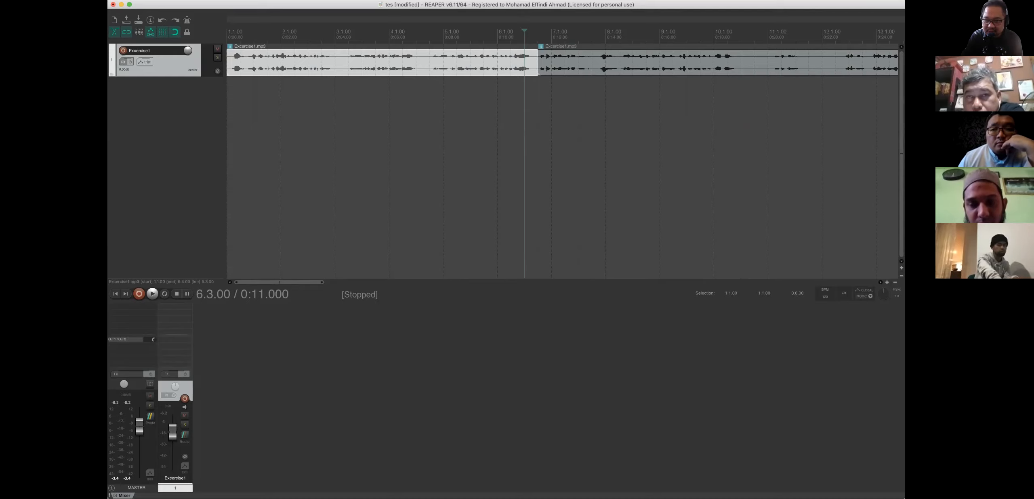
left_click(578, 63, "shift")
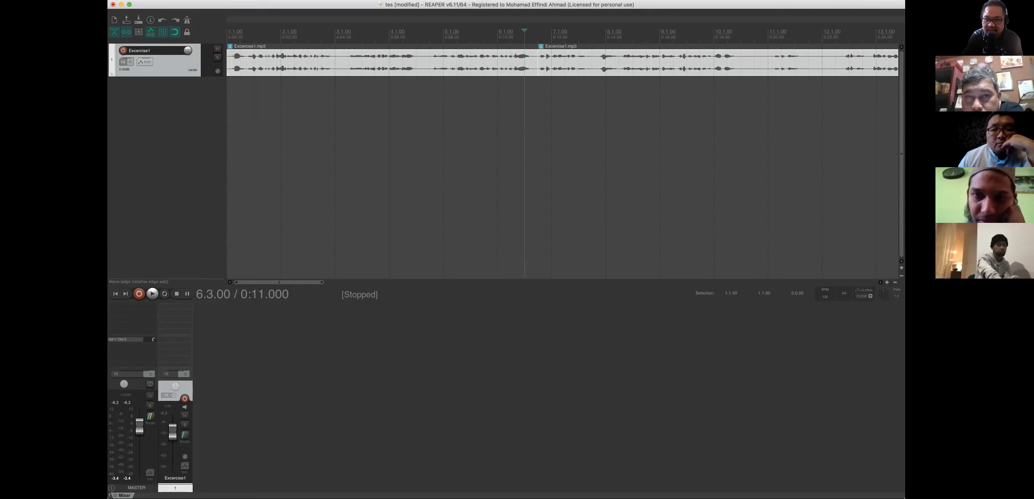
right_click(533, 61)
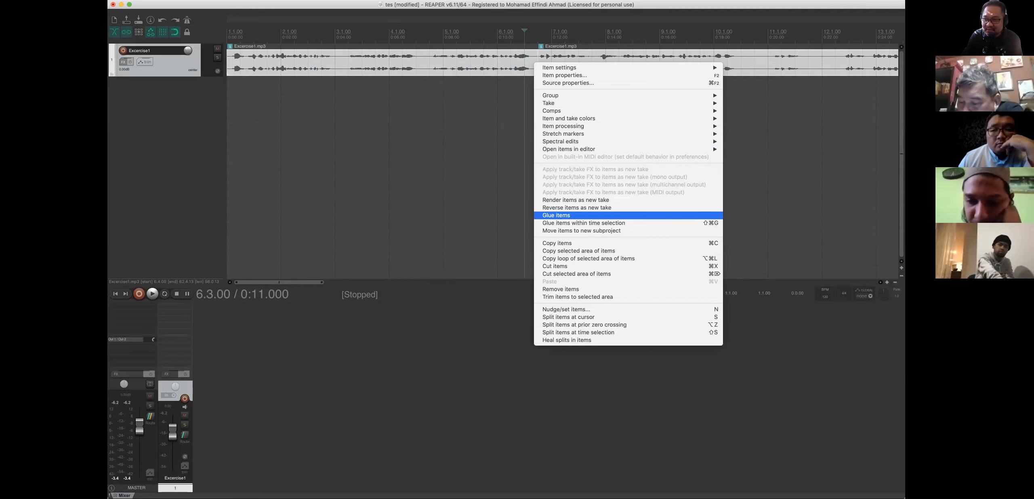
left_click(556, 216)
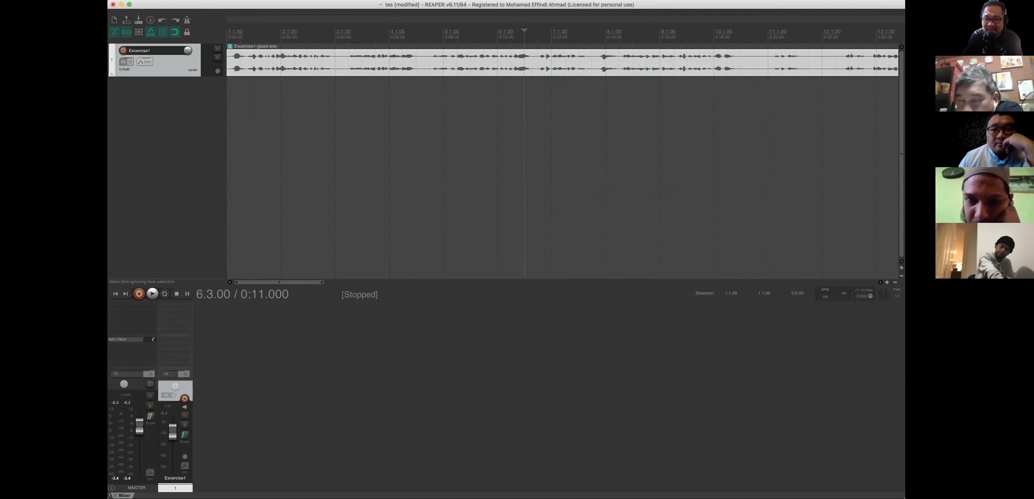
Play the glued item from 4.1.00 to check the join between the two phrases
left_click(538, 121)
left_click(510, 63)
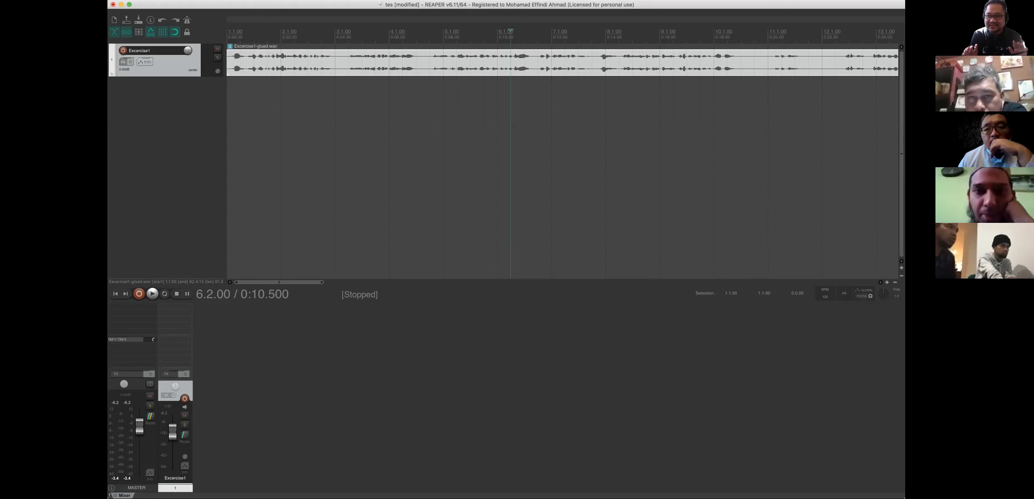
left_click(390, 117)
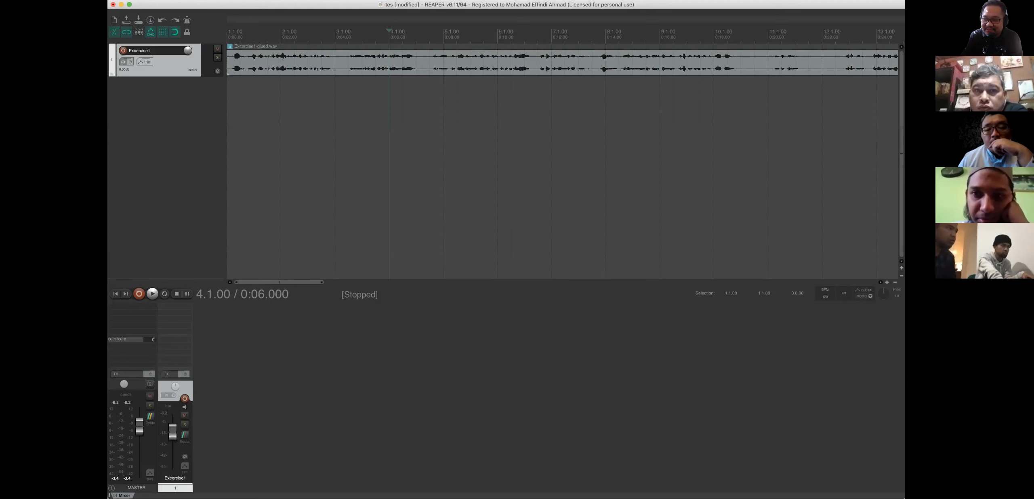
key("space")
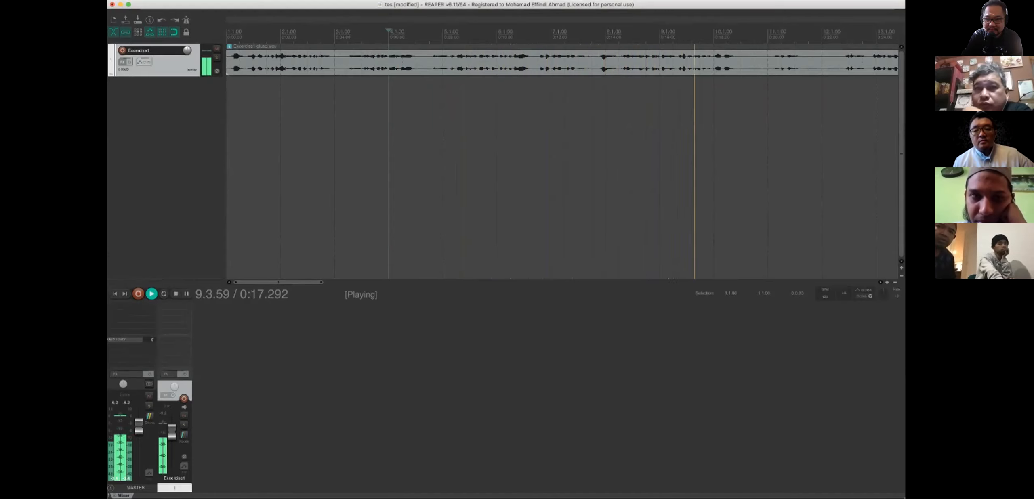
key("space")
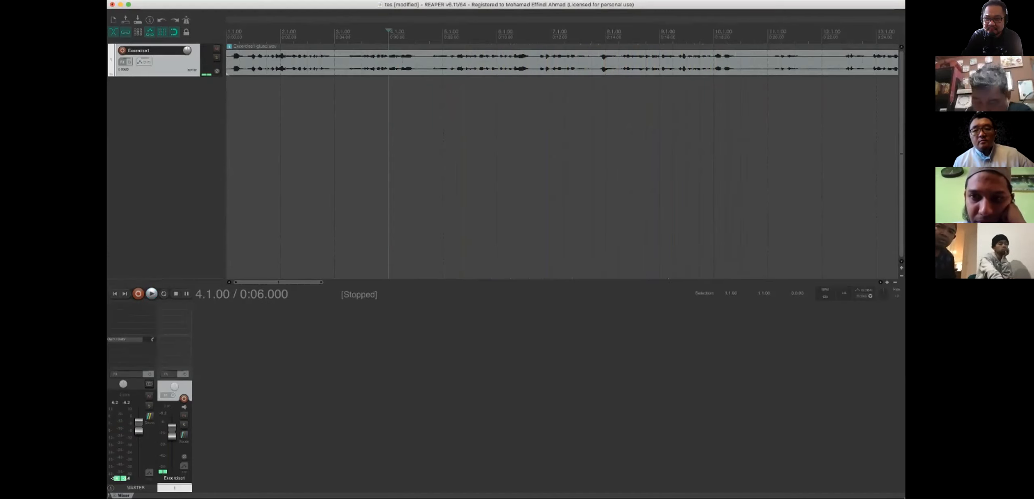
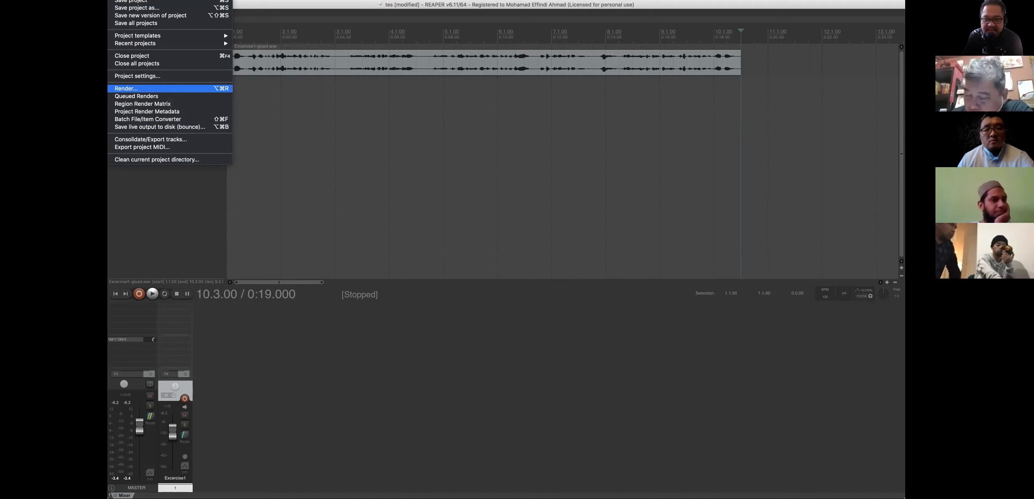
Open the render settings for the project and set the output directory to the Output folder inside AudioEditingTrg/TRGMaterial
left_click(126, 88)
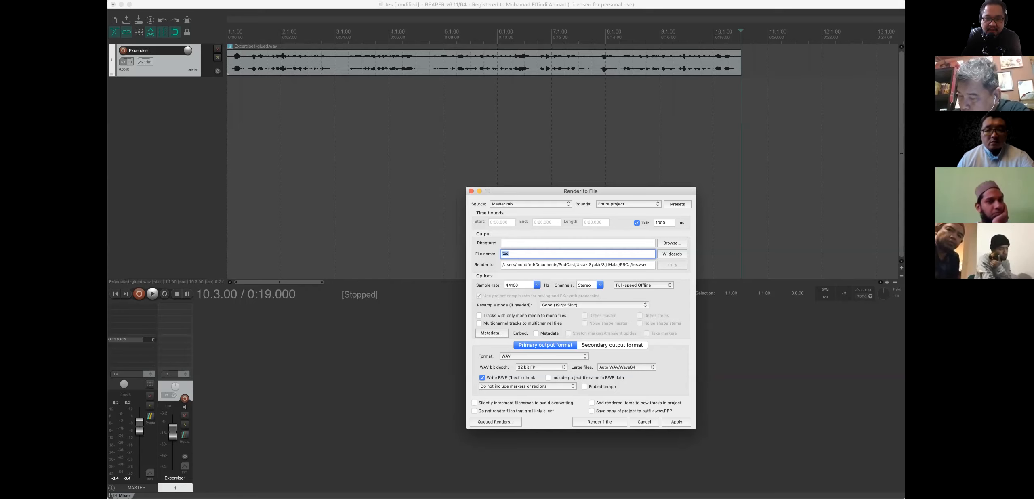
left_click(672, 242)
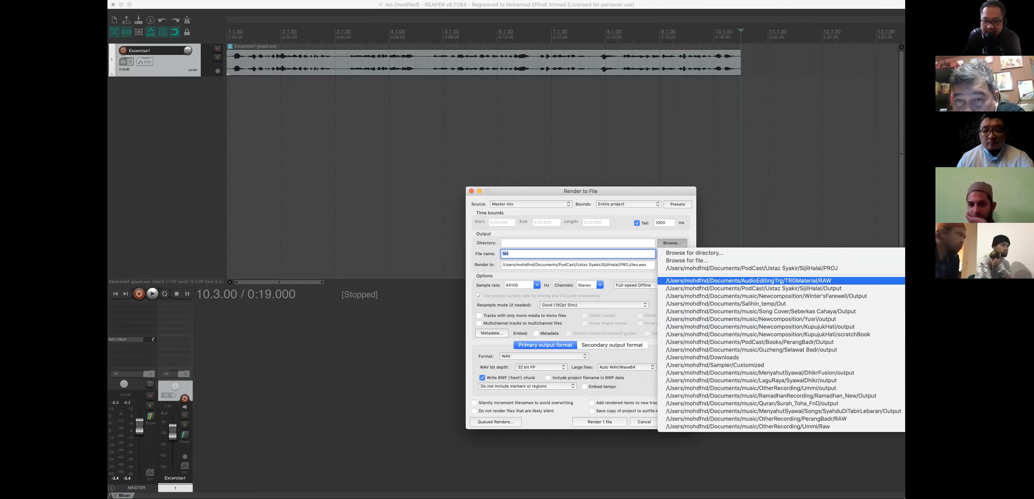
left_click(747, 281)
left_click(631, 243)
key("BackSpace")
key("BackSpace")
key("BackSpace")
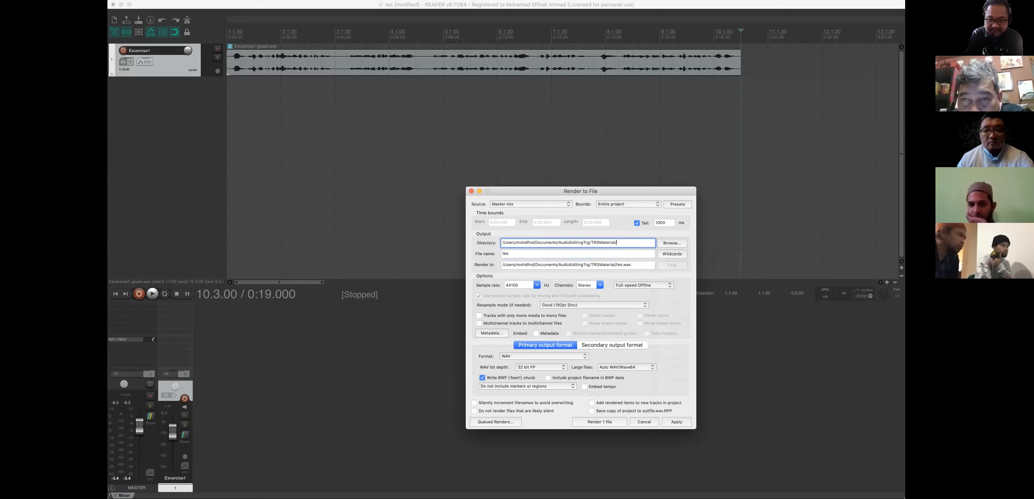
type("Output")
Name the rendered file Ex1_edited
left_click(509, 253)
key("BackSpace")
key("BackSpace")
key("BackSpace")
type("Ex")
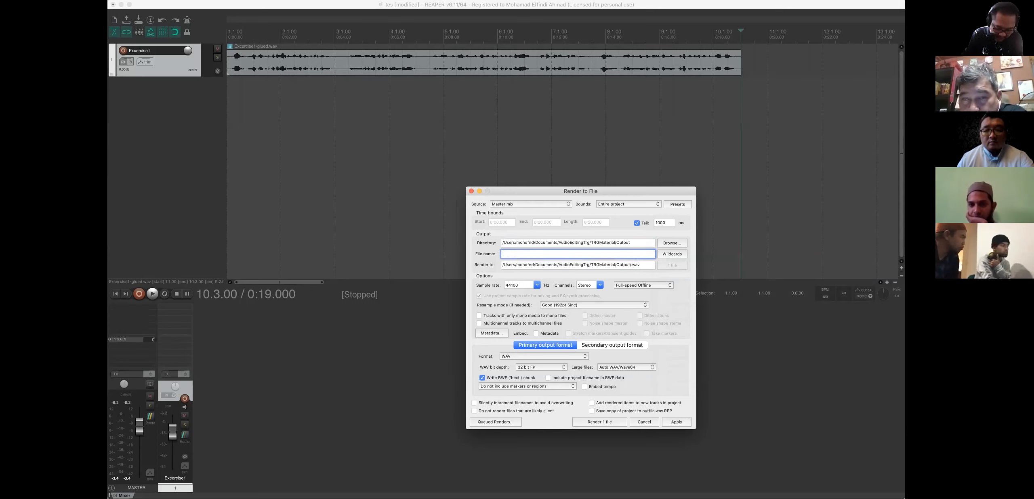
type("1")
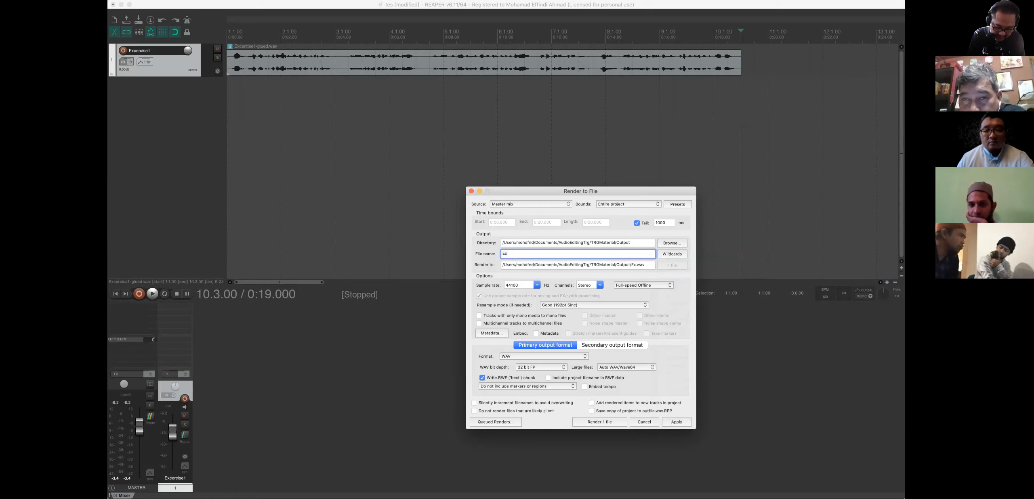
type("_")
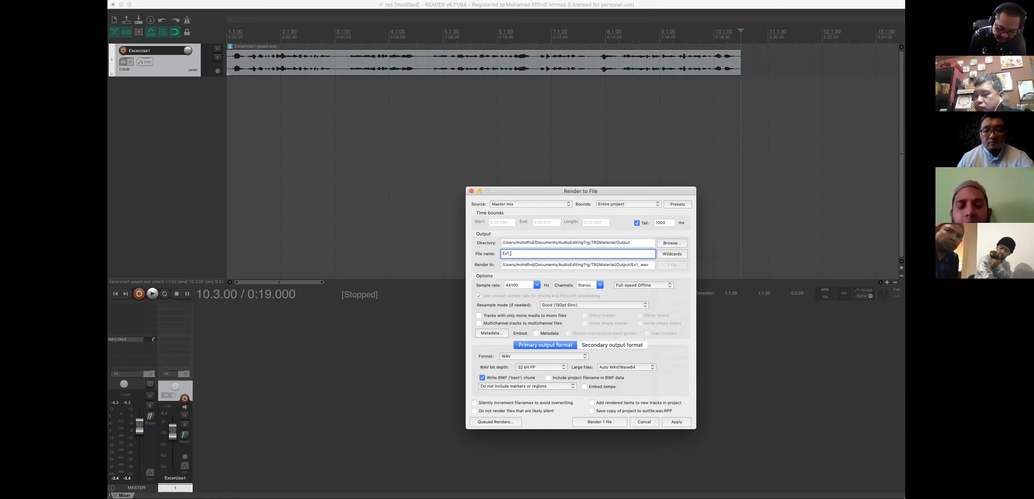
type("edited")
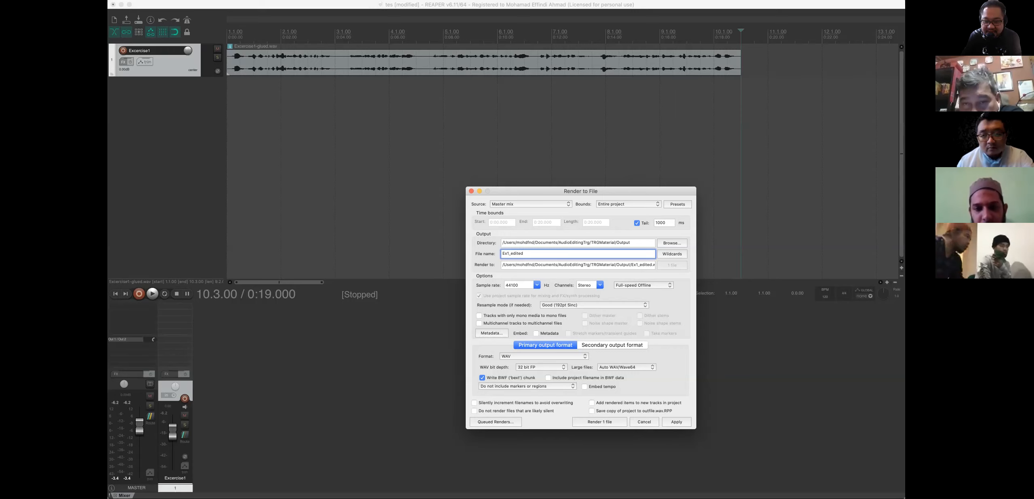
Set the primary output format to MP3 (encoder by LAME project) and render the file
left_click(543, 356)
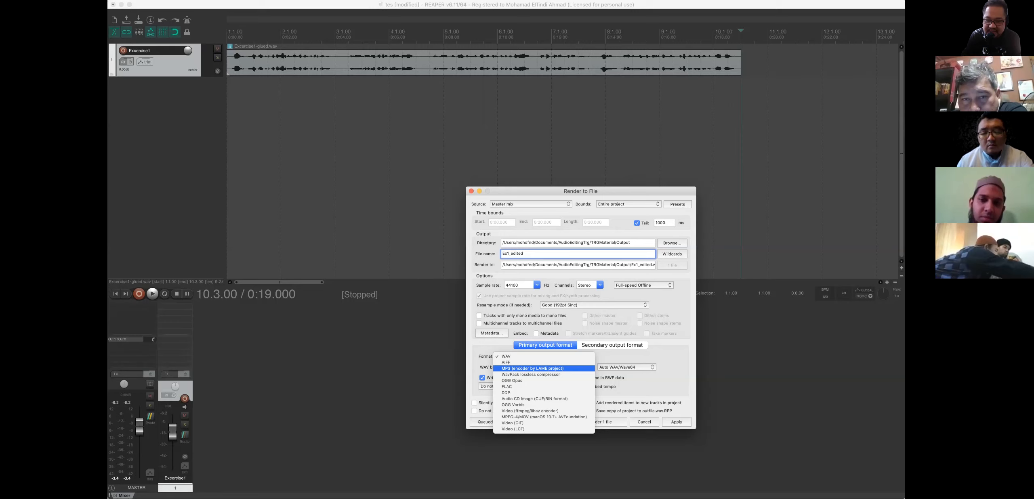
left_click(533, 369)
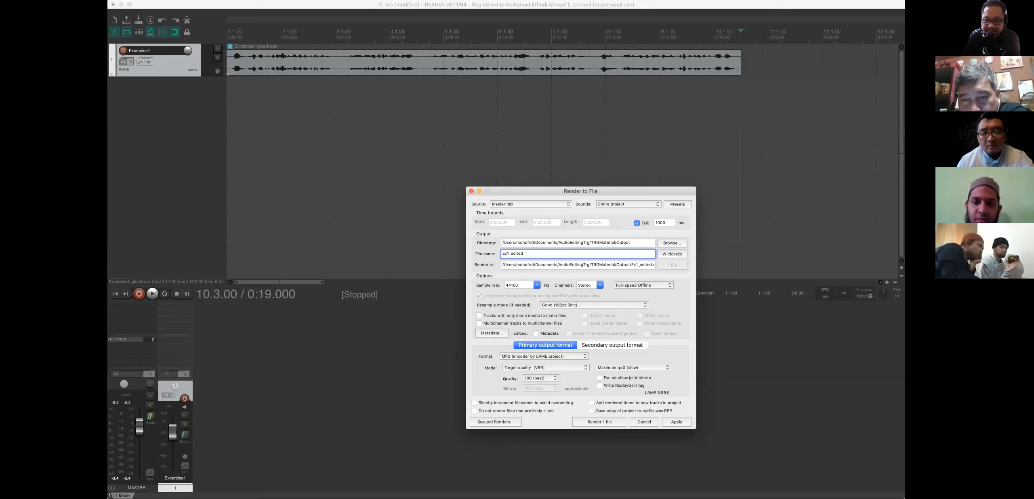
key("Return")
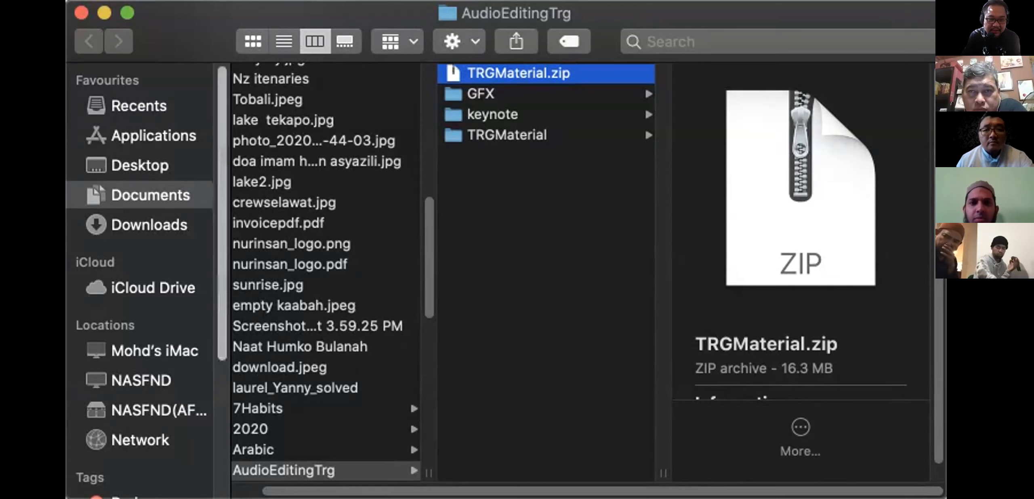
In Finder, browse from Documents through AudioEditingTrg and TRGMaterial to the RAW folder to examine its files
left_click(150, 196)
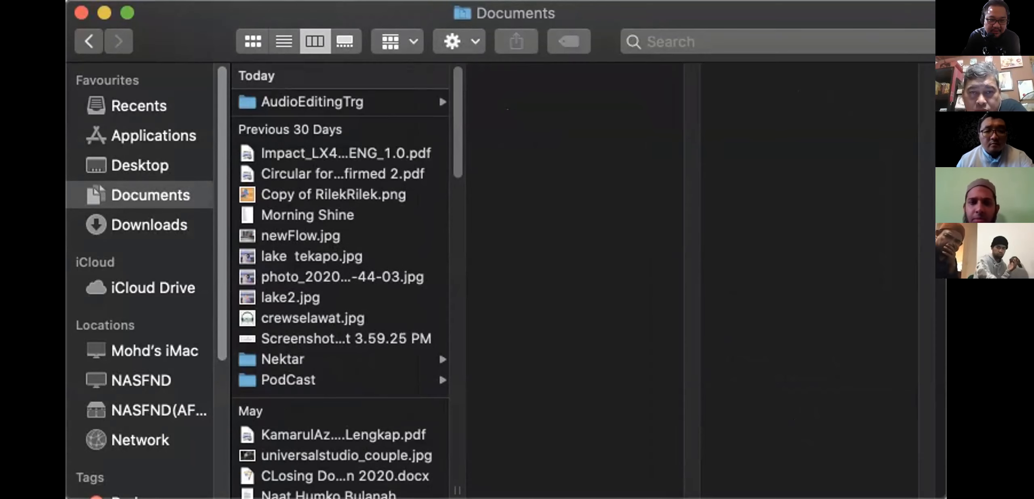
left_click(312, 102)
left_click(535, 164)
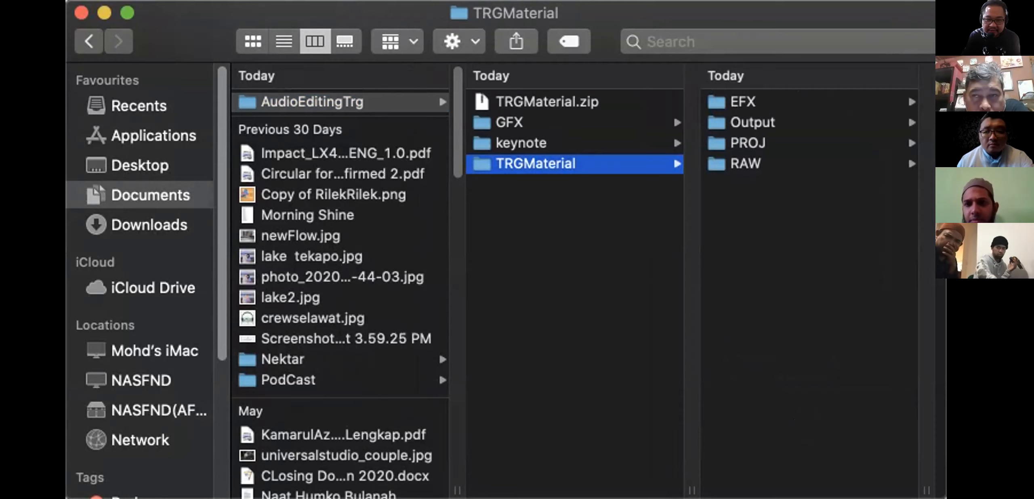
left_click(746, 163)
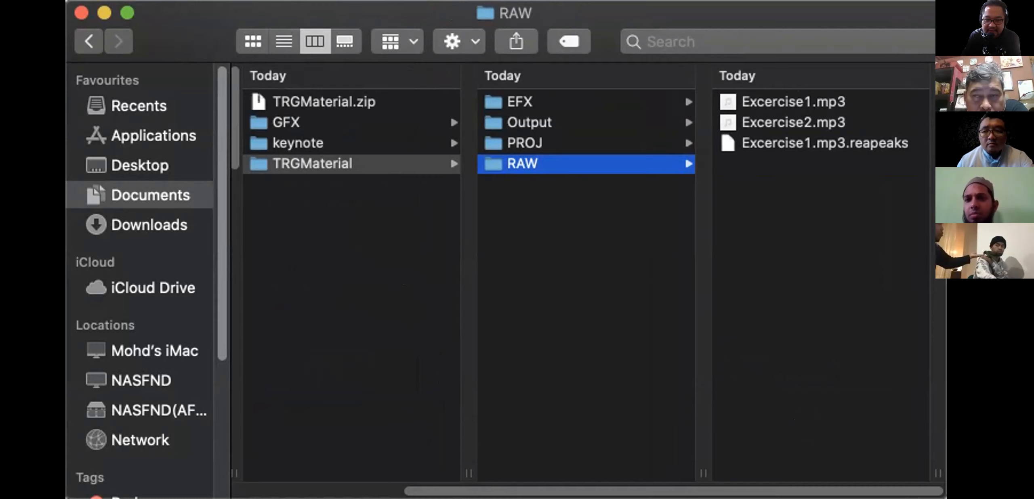
Check the Ex1_edited.mp3 file in the Output folder and look into the PROJ folder of TRGMaterial
left_click(528, 123)
left_click(793, 101)
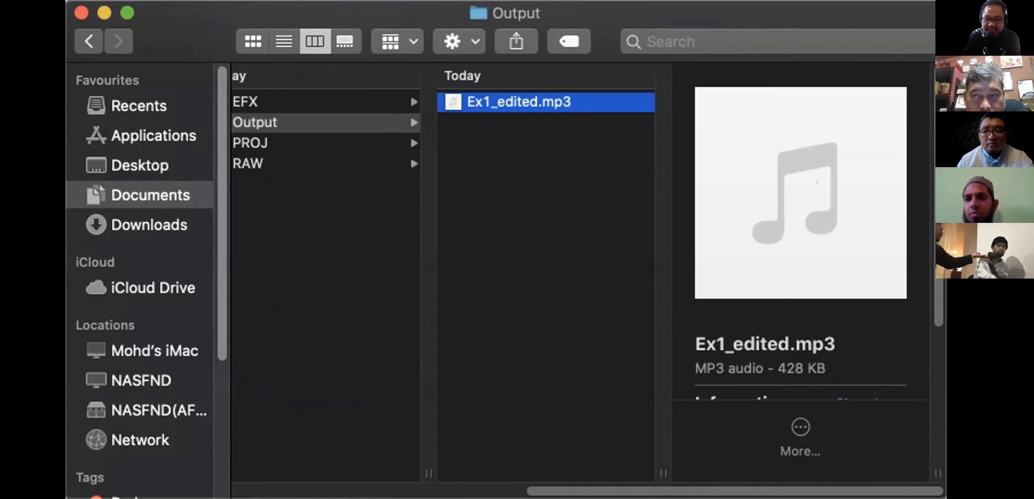
left_click(267, 164)
left_click(279, 143)
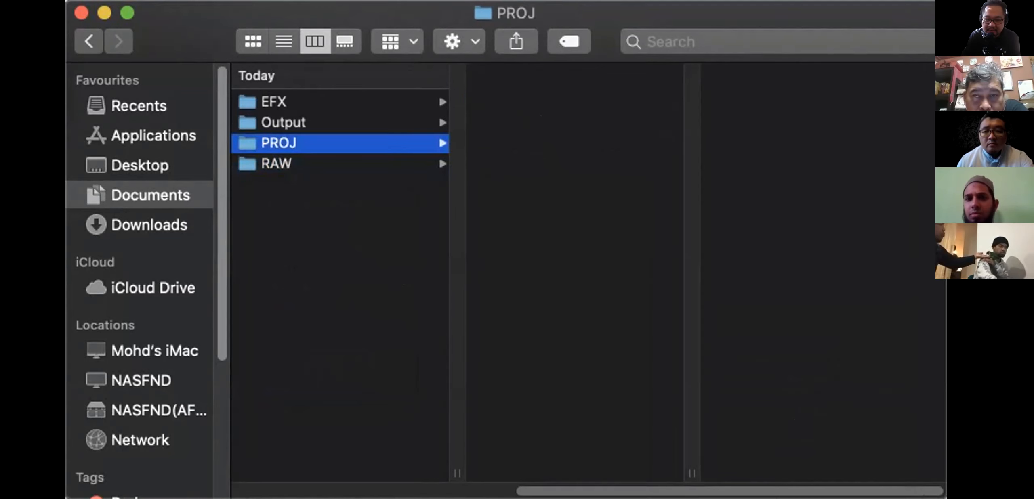
Preview the rendered Ex1_edited.mp3 from the Output folder and close the preview
left_click(283, 123)
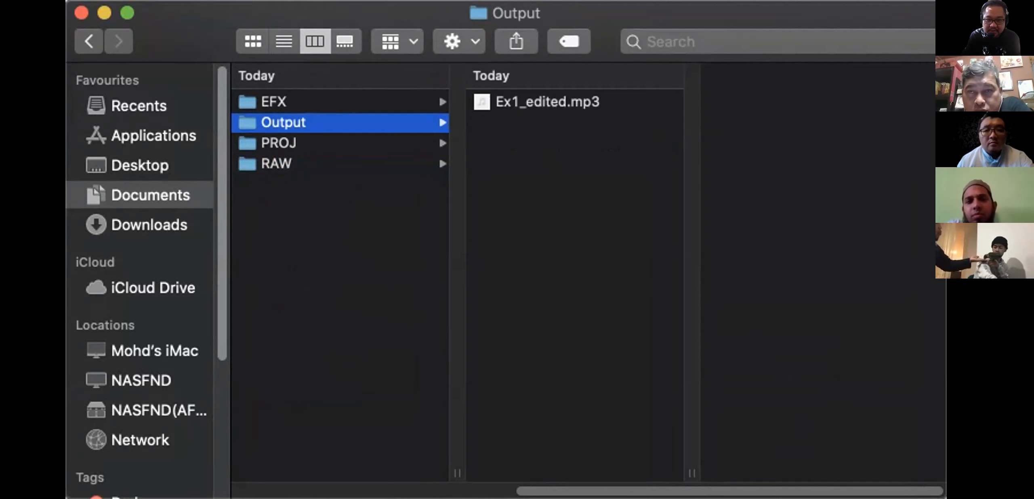
left_click(547, 102)
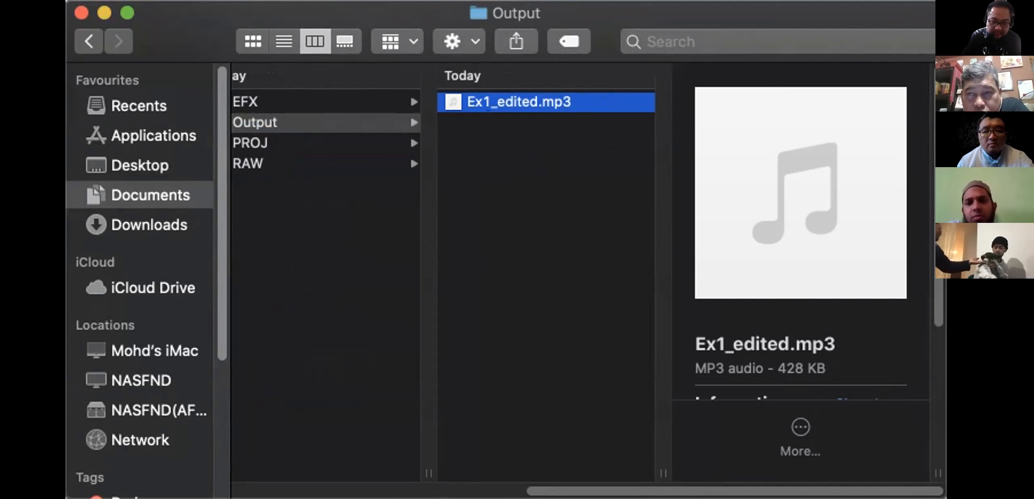
key("space")
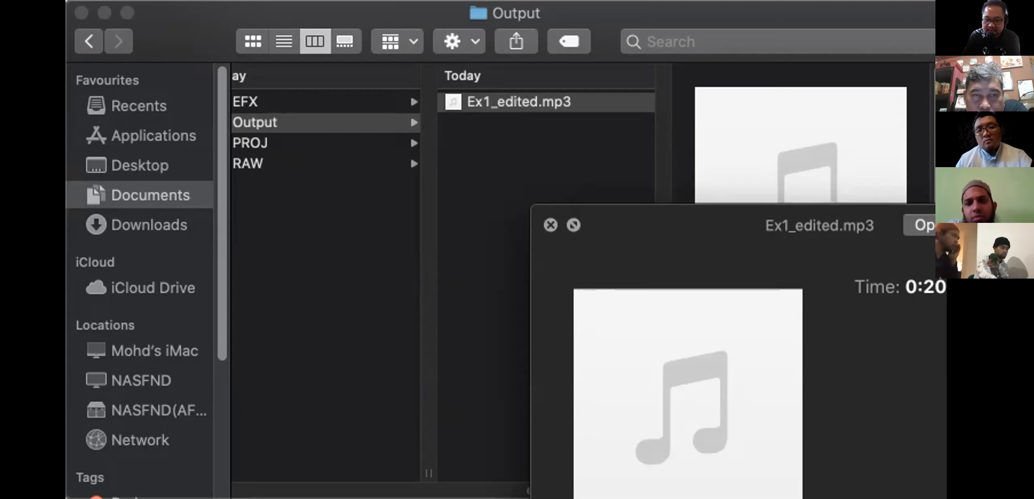
key("space")
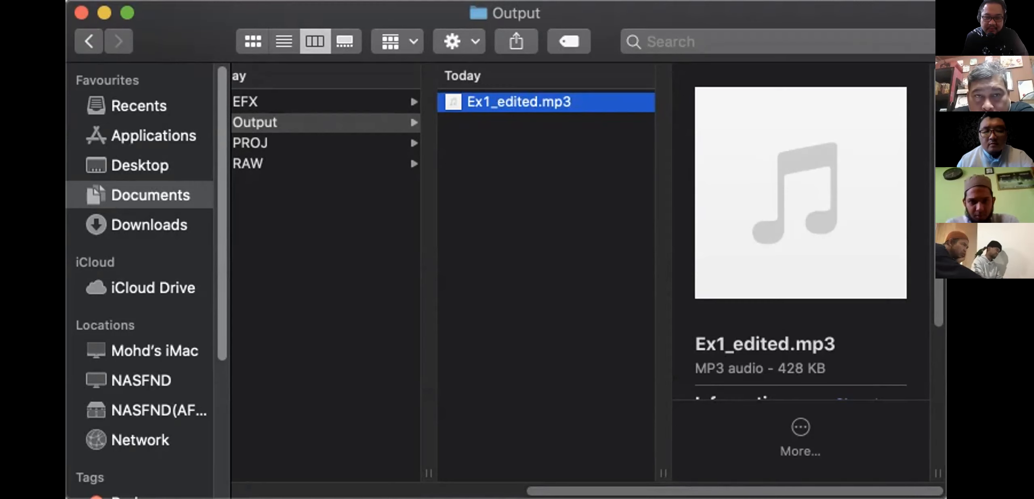
Return to the AudioEditingTrg folder and browse through TRGMaterial to the contents of the RAW folder
scroll(545, 283, "left", 2)
scroll(545, 283, "left", 10)
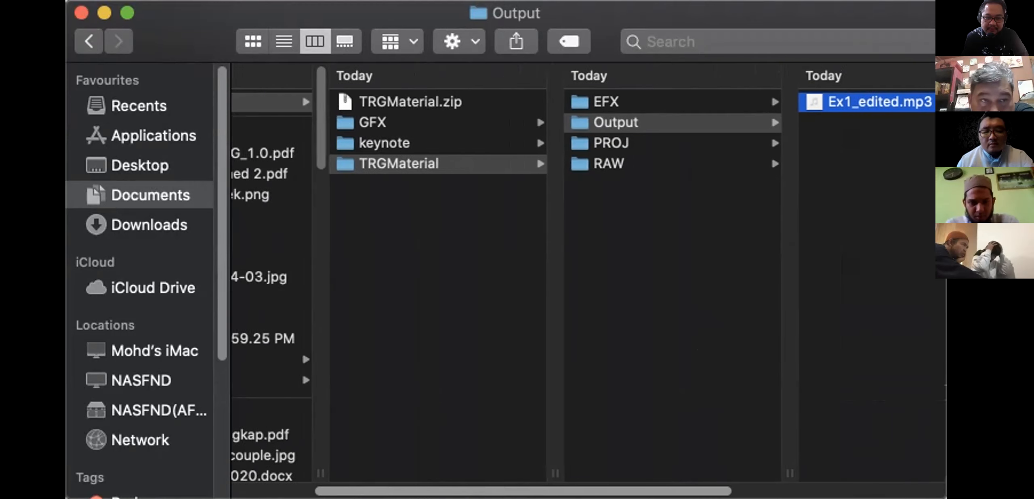
left_click(354, 163)
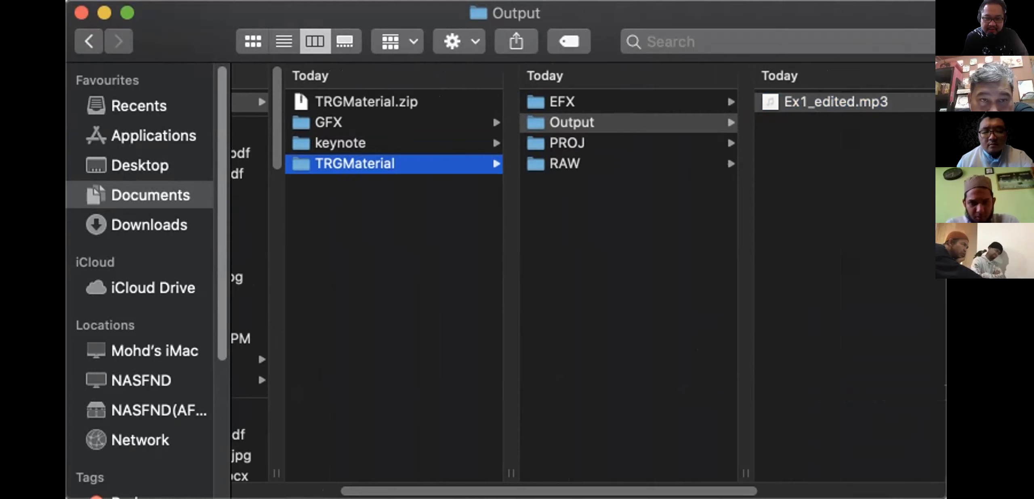
left_click(438, 350)
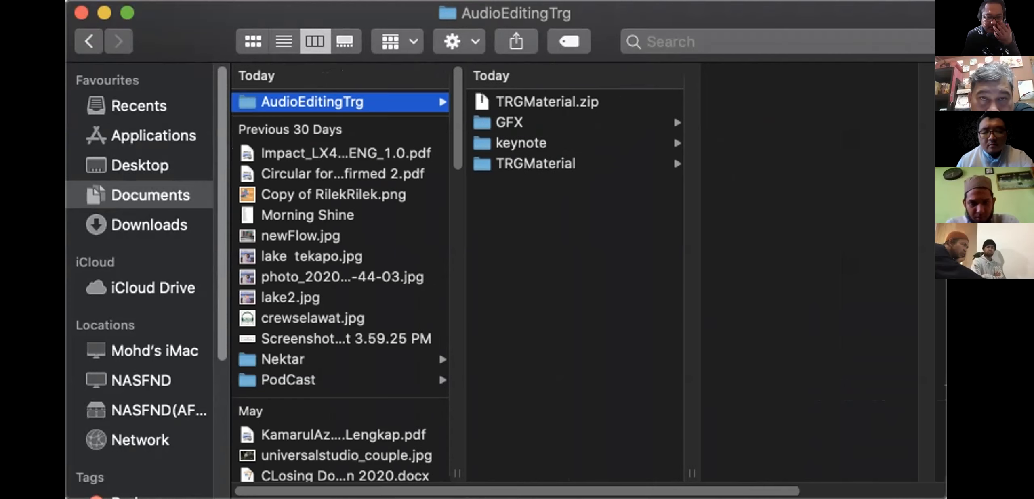
left_click(535, 163)
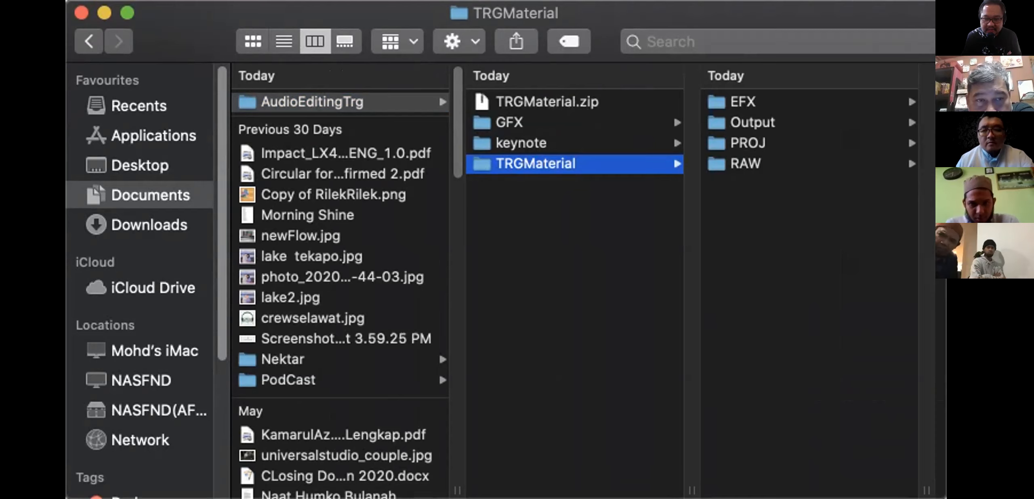
left_click(746, 163)
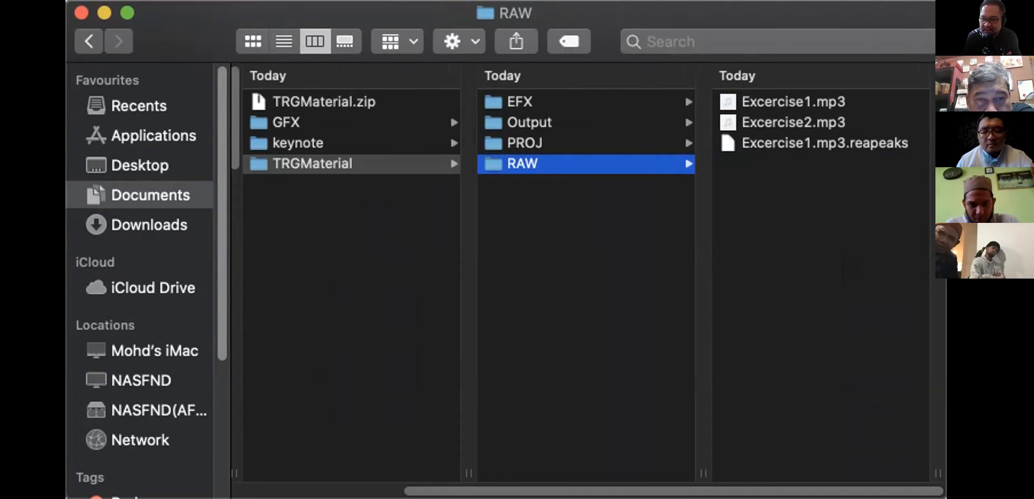
Go through the PROJ, Output and EFX folders of TRGMaterial to examine their contents, ending on RAW
key("Up")
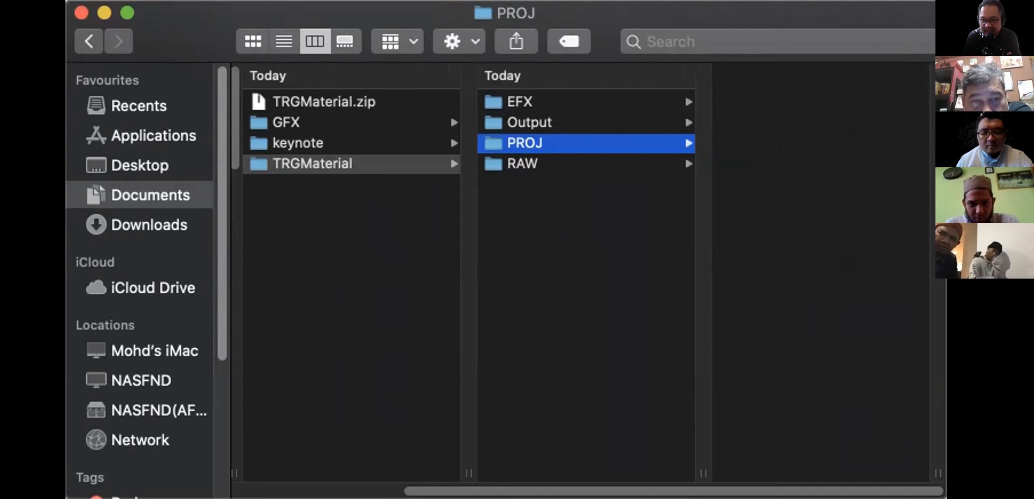
key("Up")
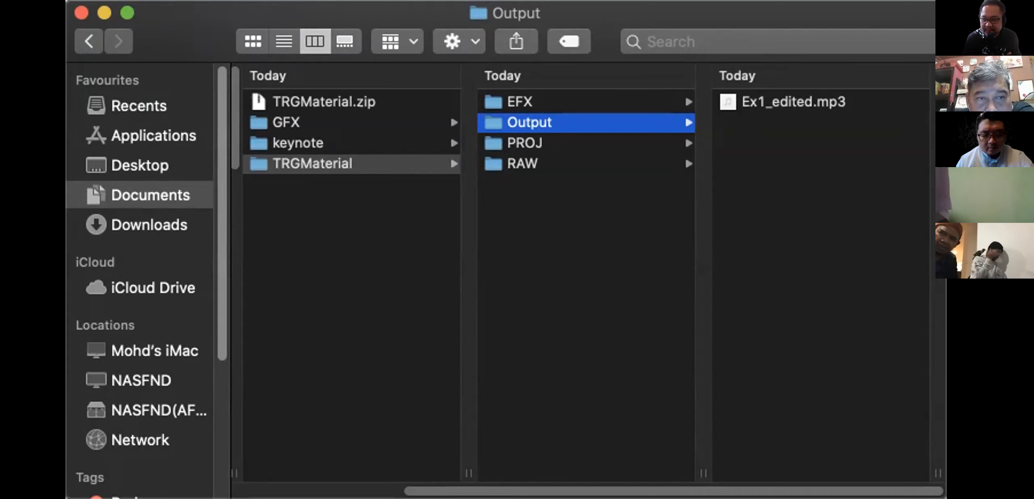
key("Up")
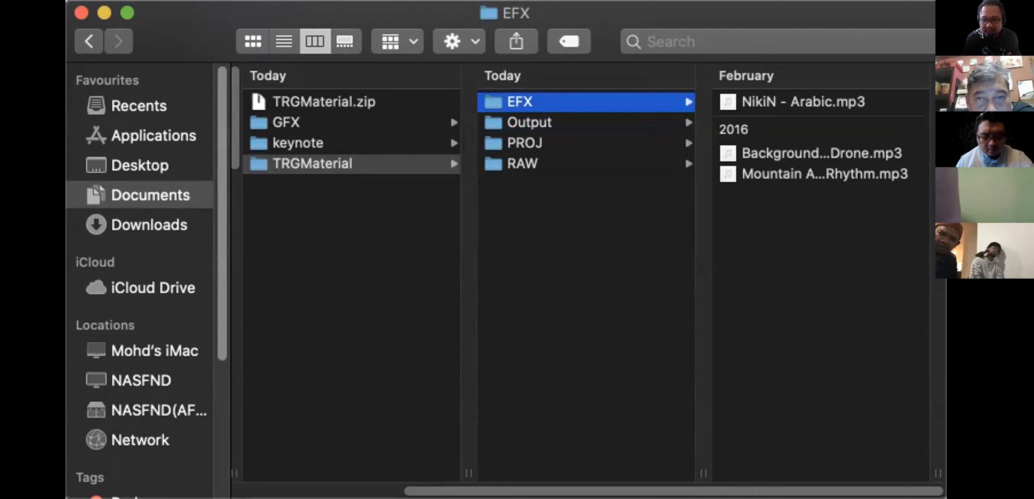
key("Down")
key("Down")
key("Up")
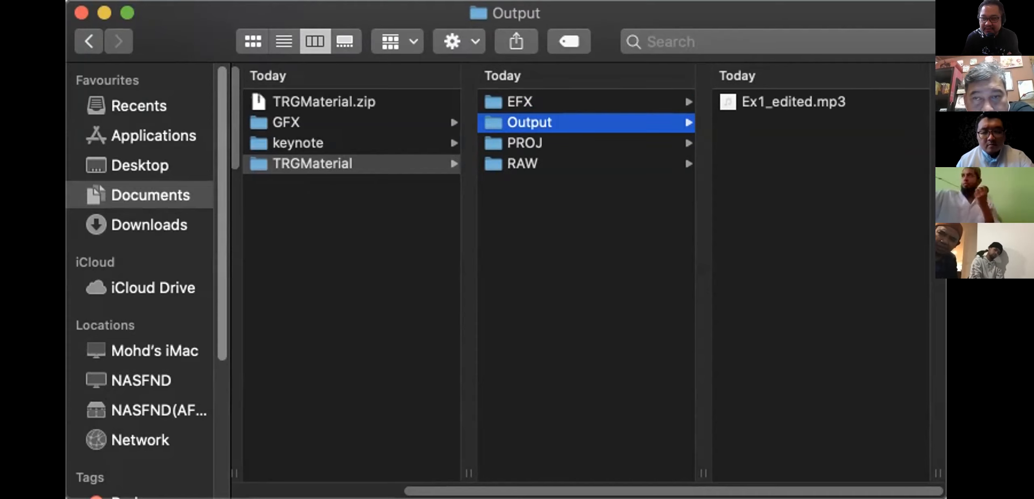
key("Down")
key("Down")
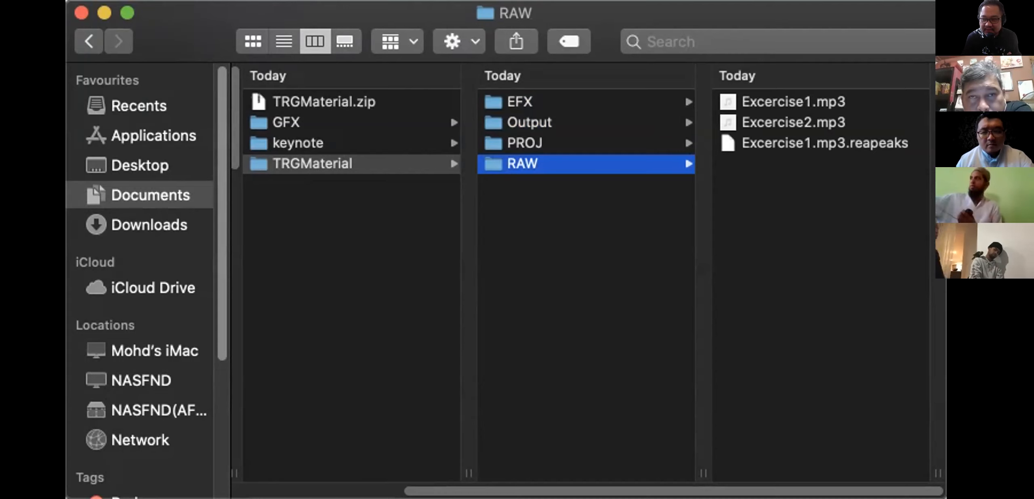
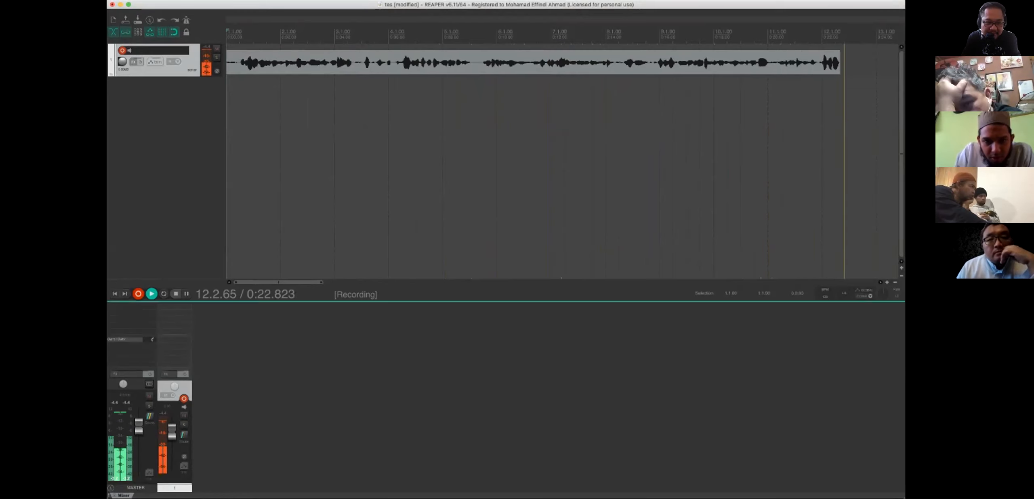
In REAPER, stop the running recording, save the recorded file and disarm the track
left_click(175, 293)
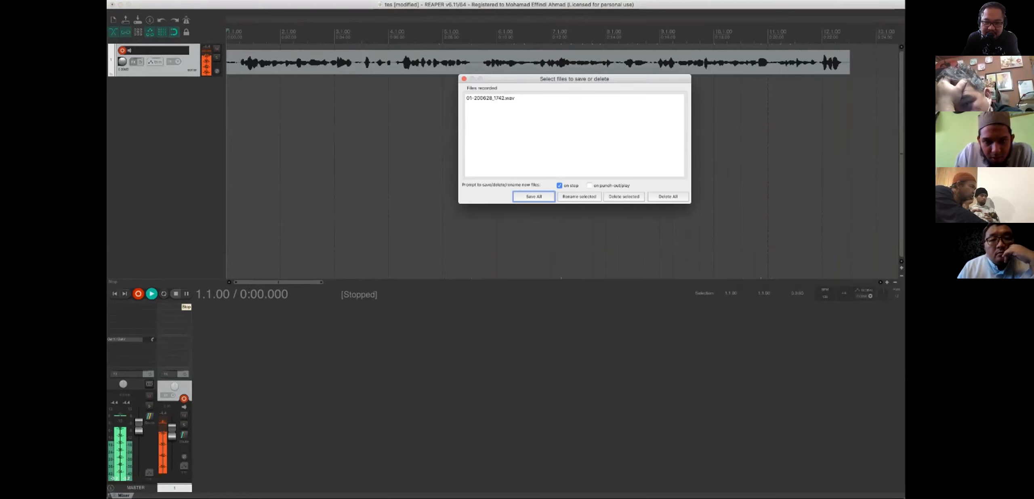
key("Return")
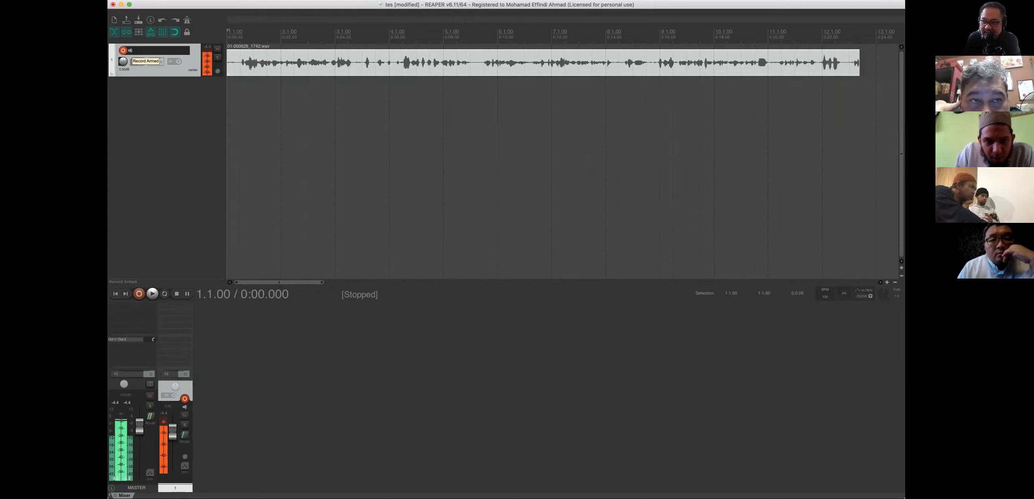
left_click(122, 50)
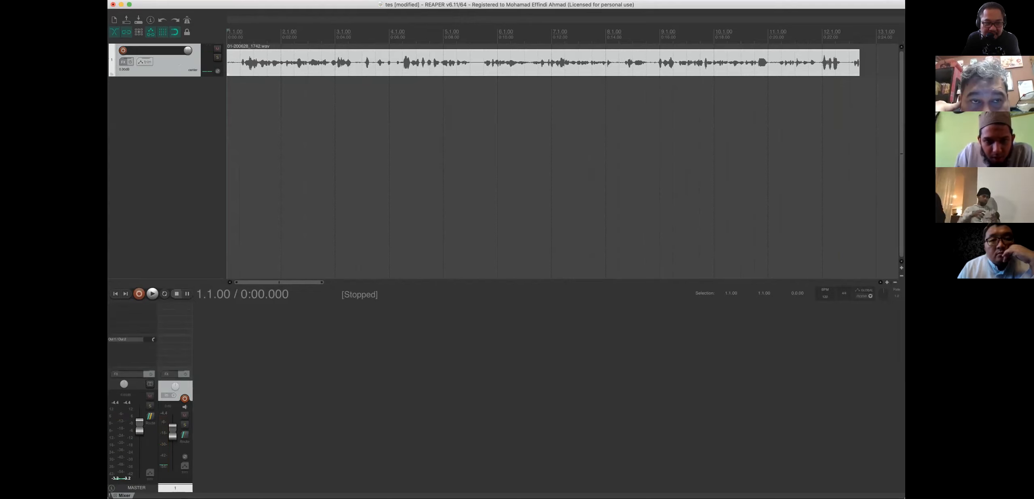
Play back the recorded take from the project start and stop playback near its end
key("space")
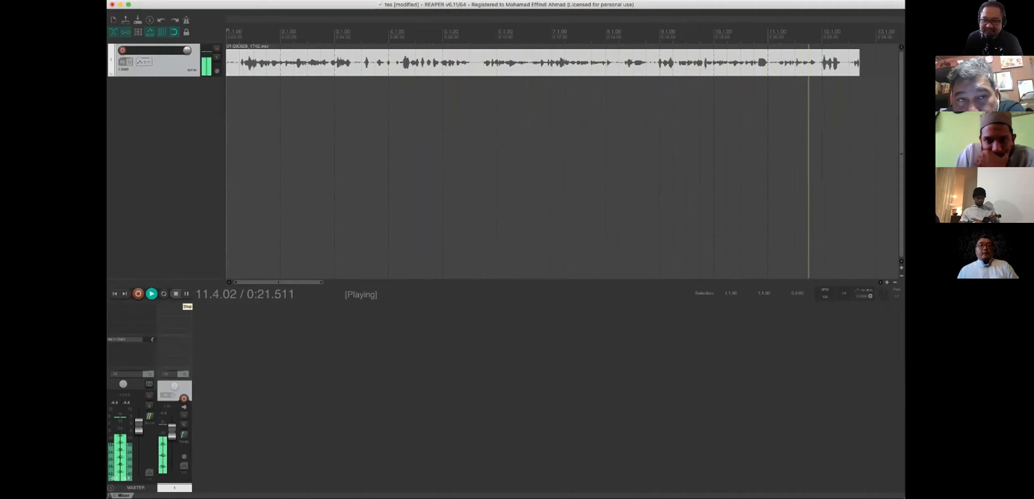
left_click(176, 293)
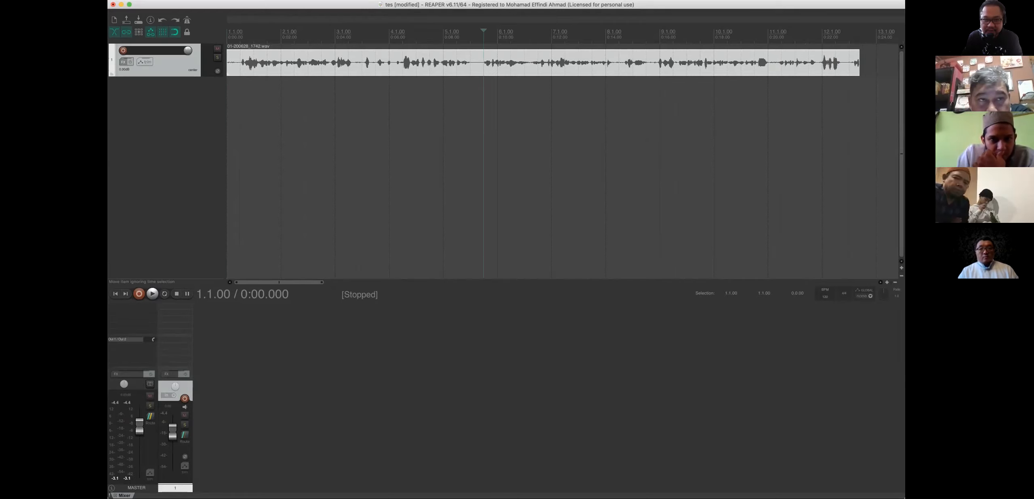
Split the recorded clip at 9.5 s, delete its first part and move the remaining part to the project start
key("s")
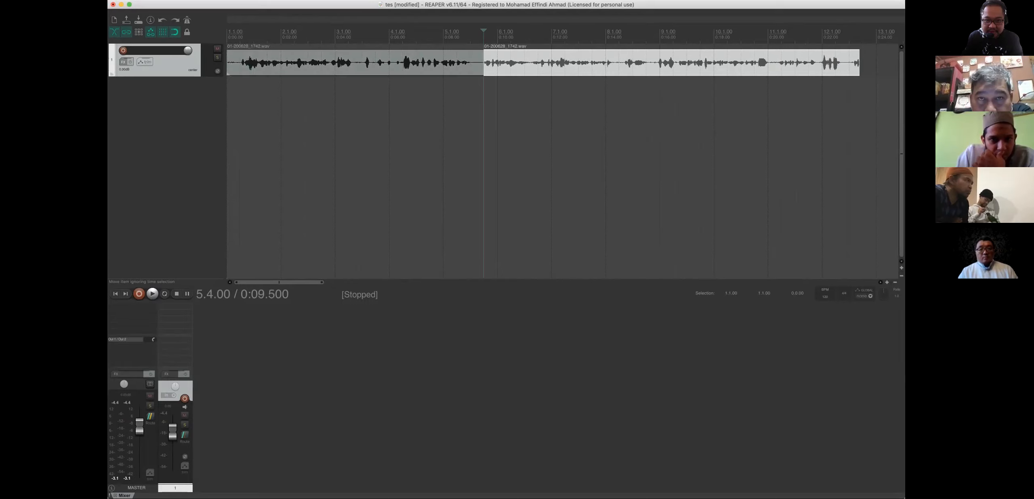
key("Delete")
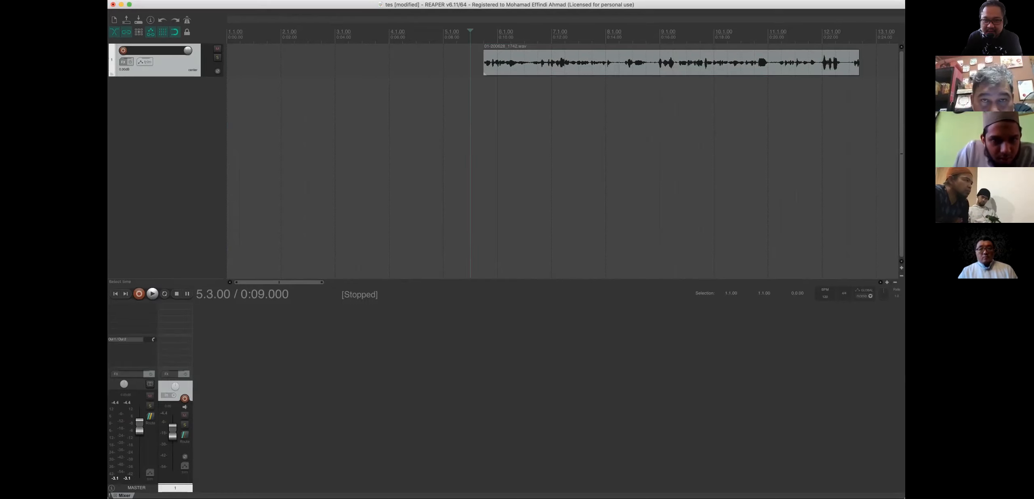
left_click_drag(505, 62, 244, 60)
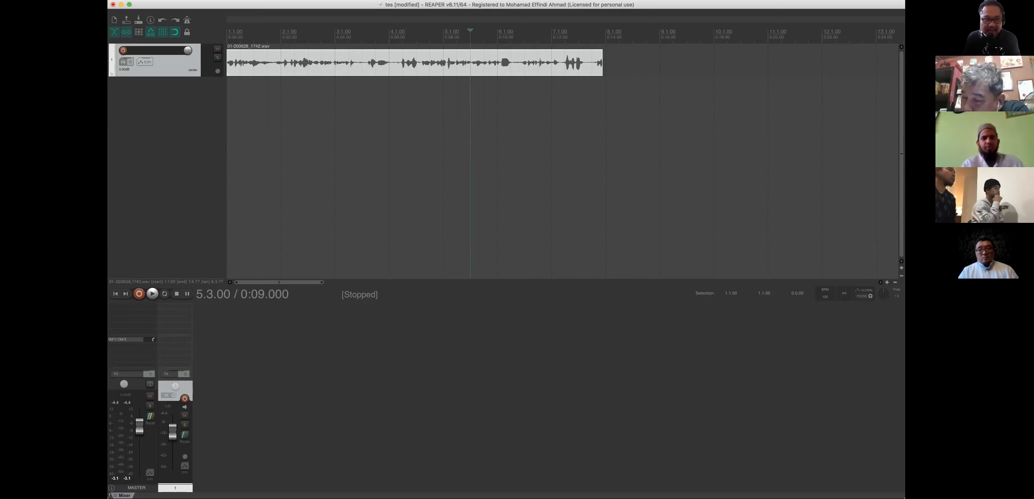
Open the render settings to review the available primary output formats, and close them without rendering
left_click(115, 0)
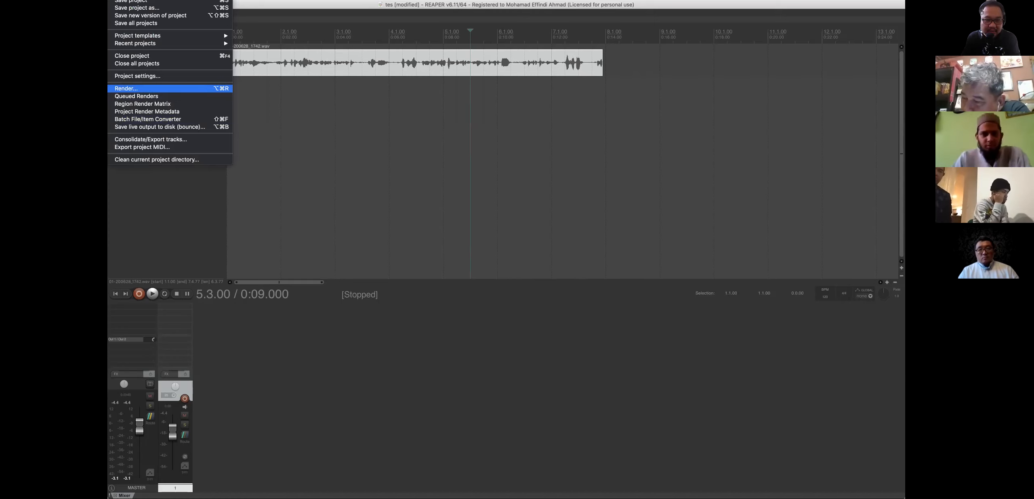
left_click(129, 88)
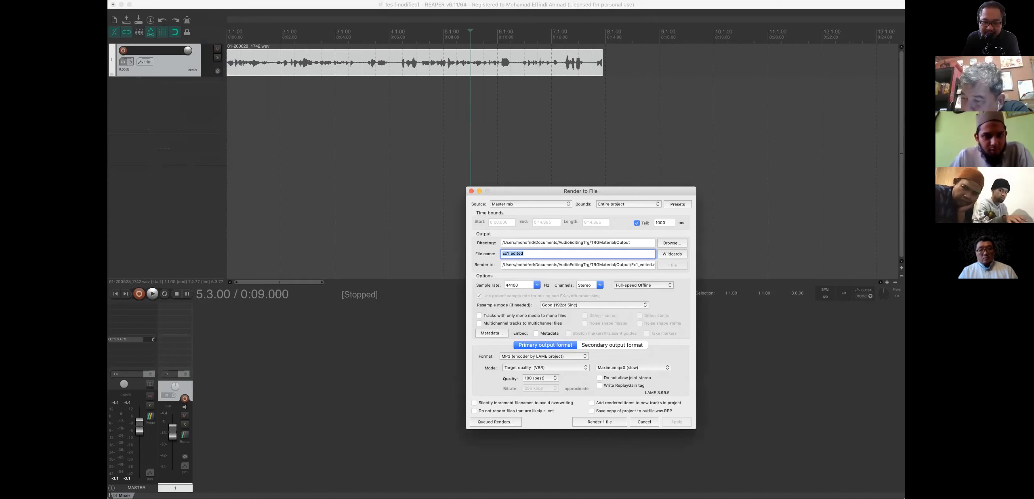
left_click(543, 356)
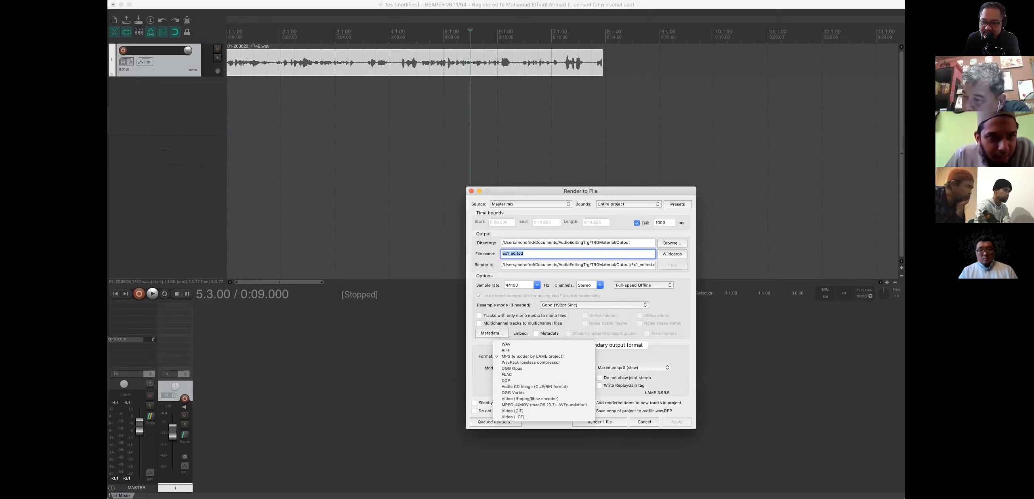
key("Escape")
key("Escape")
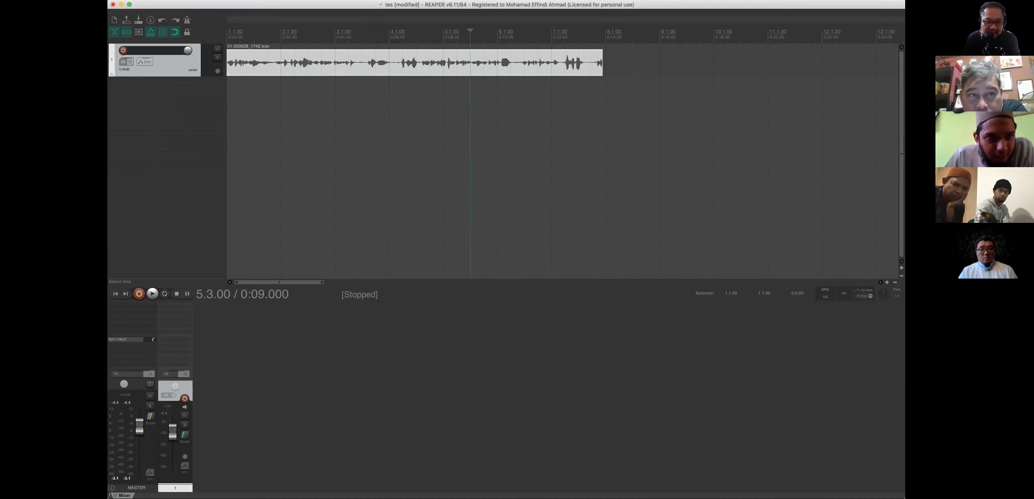
Delete the remaining clip from the track and return the edit cursor to the project start
left_click(537, 64)
key("Delete")
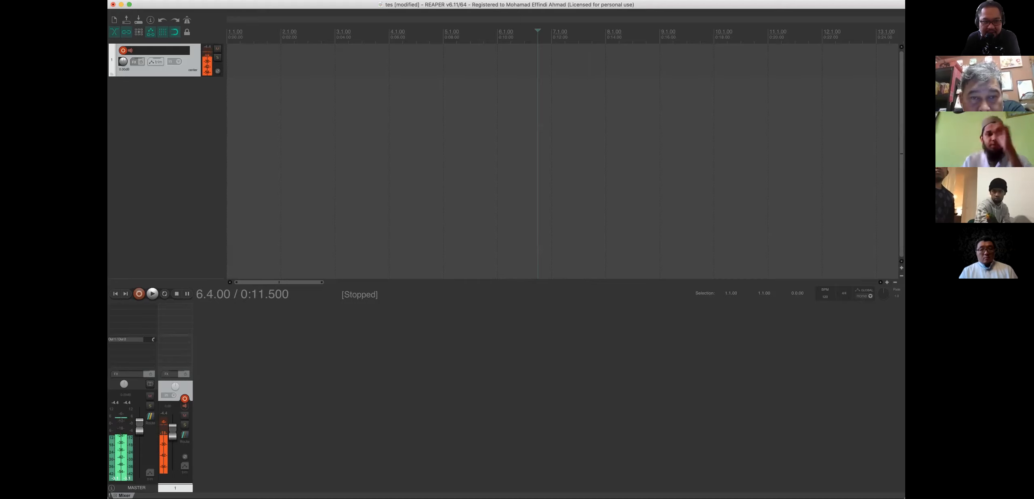
left_click(116, 294)
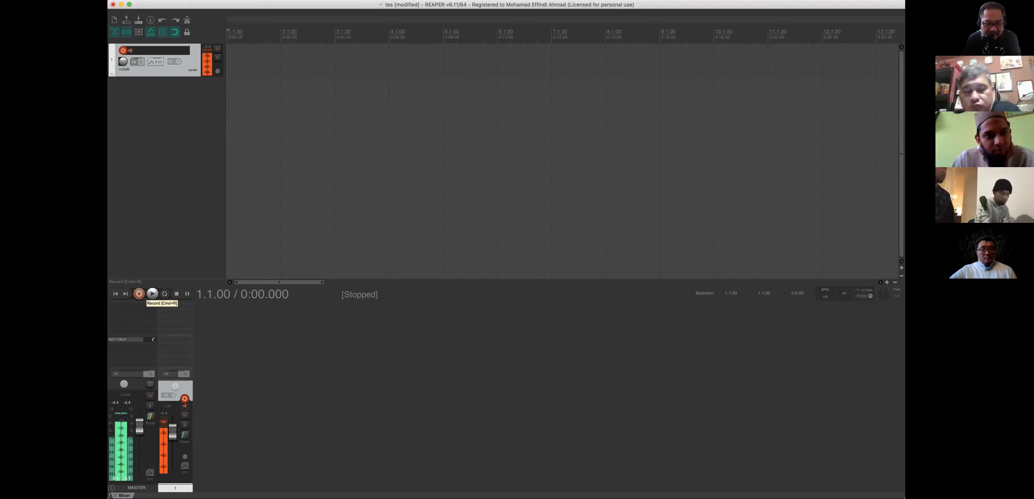
Record a voice take from the project start, pause and resume it at about 10 s, then stop and save the recorded file
left_click(138, 293)
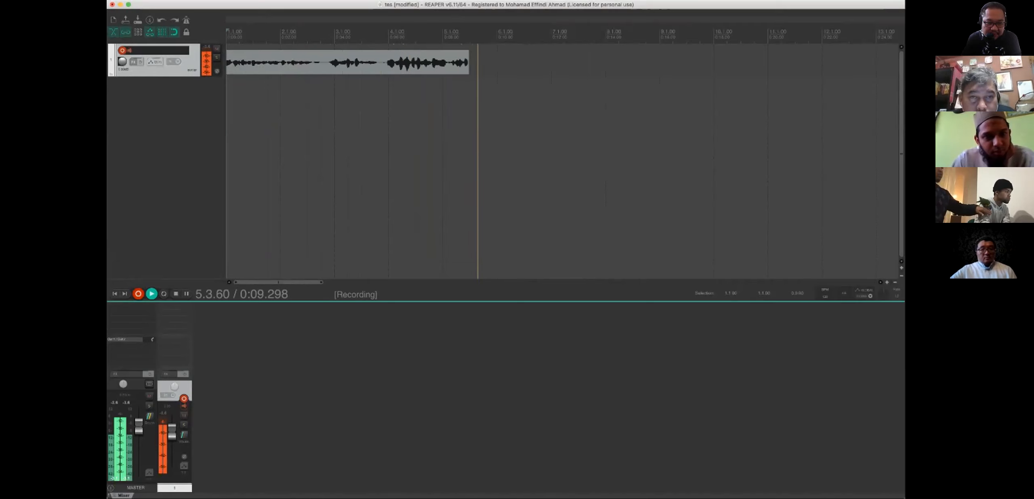
left_click(186, 294)
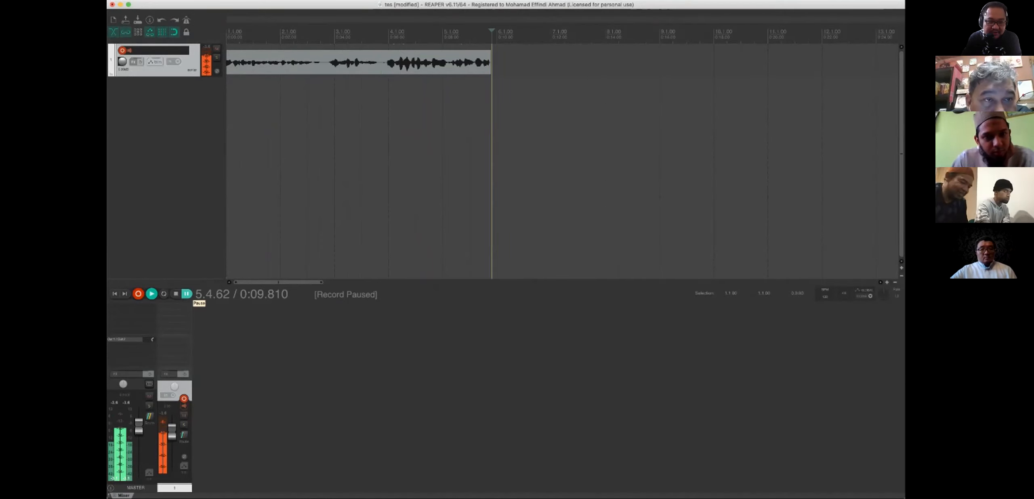
left_click(186, 294)
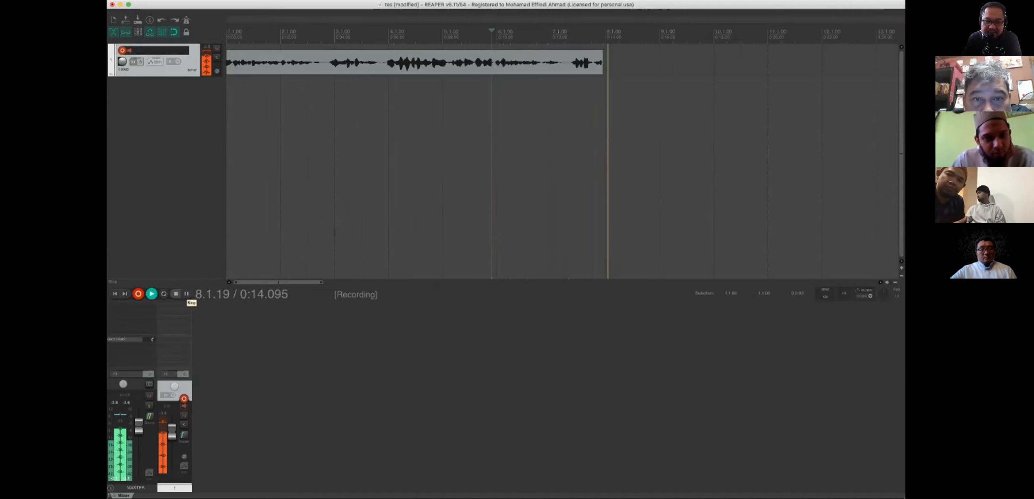
left_click(176, 294)
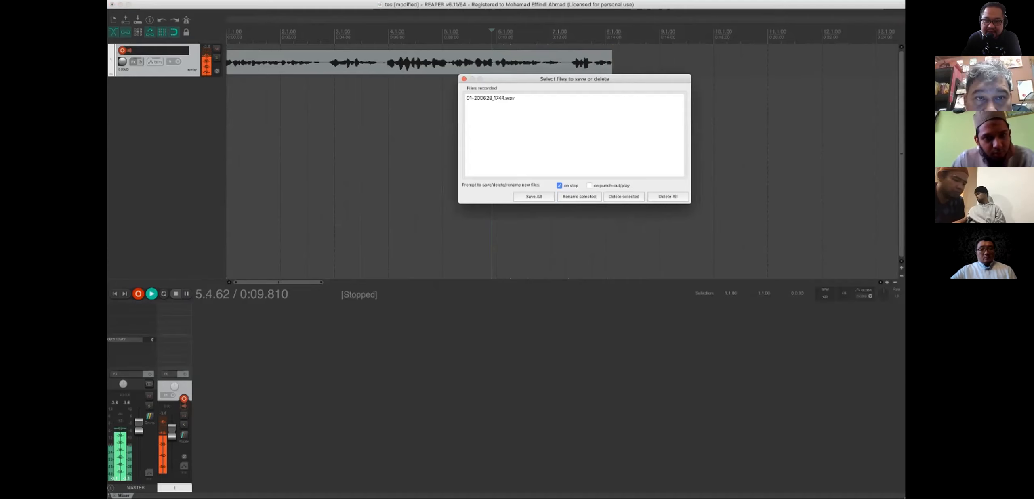
left_click(533, 196)
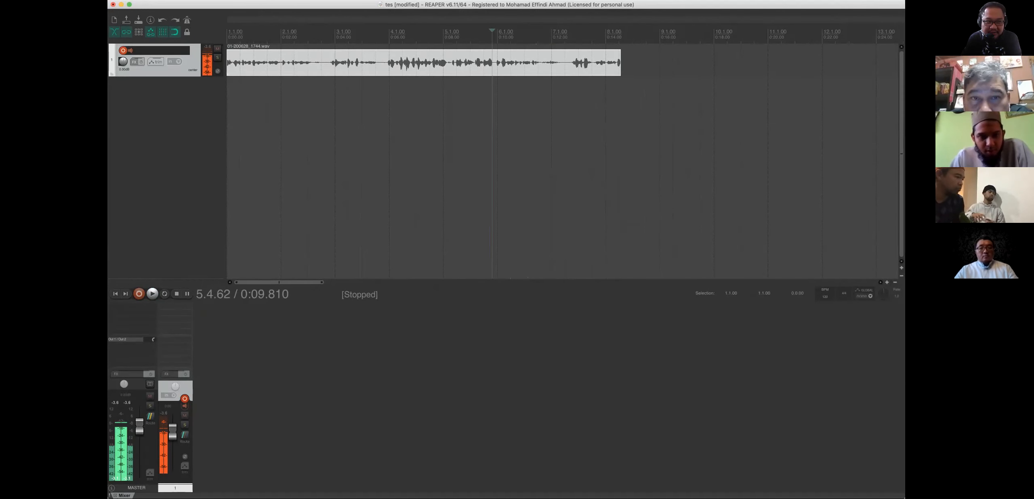
Disarm the recorded track and delete it together with its clip
left_click(123, 51)
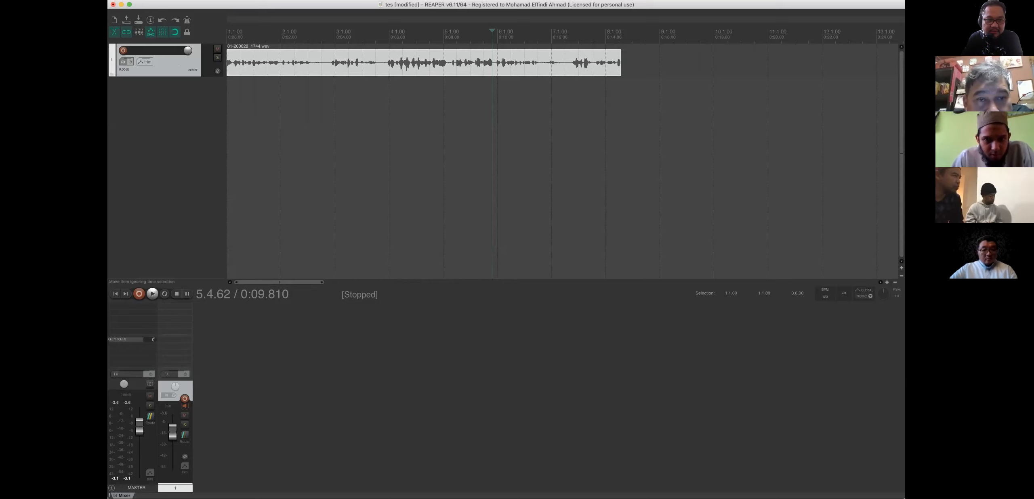
key("Delete")
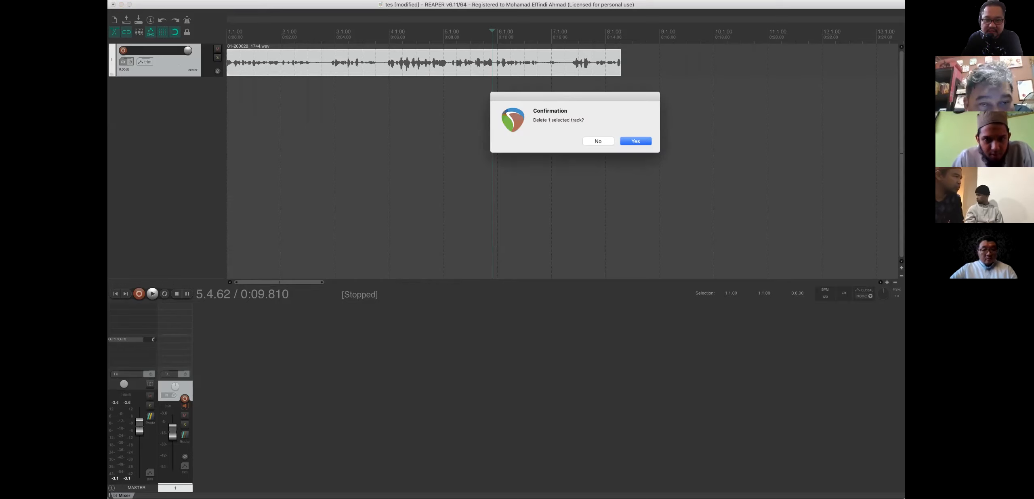
key("Return")
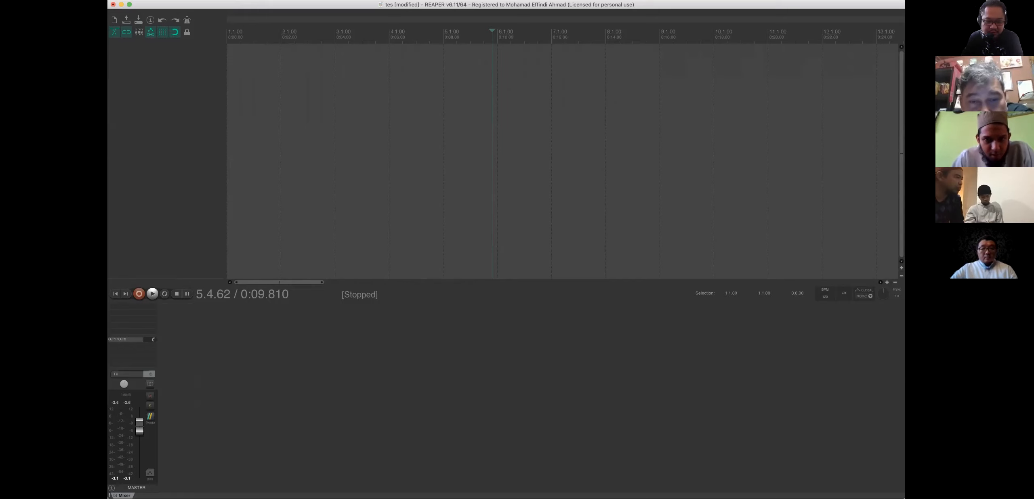
Import Excercise2.mp3 onto a new track and move its clip and the edit cursor to the project start
key("super+Tab")
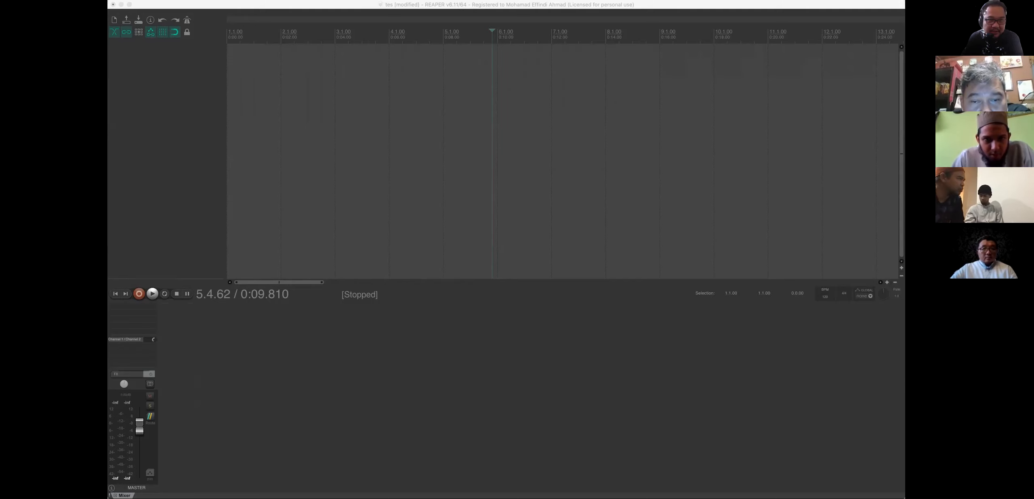
key("super+Tab")
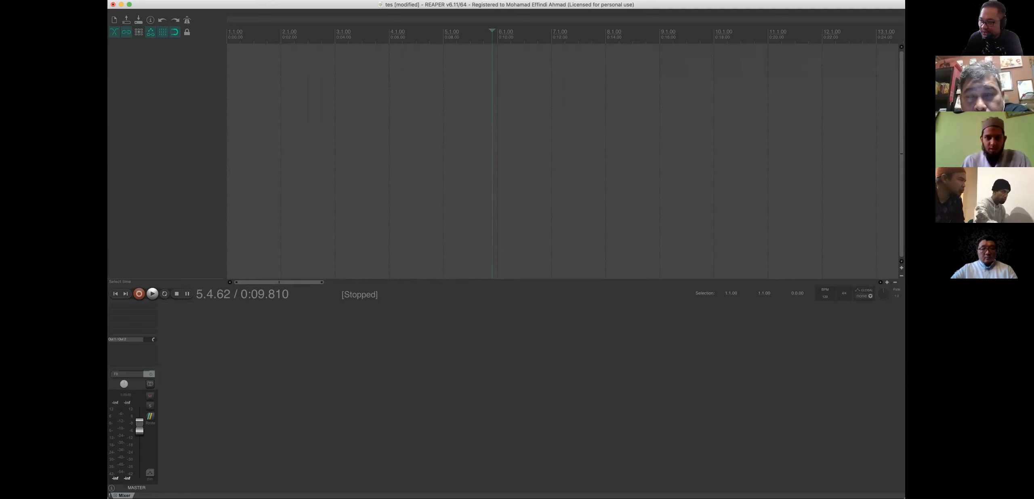
key("super+Tab")
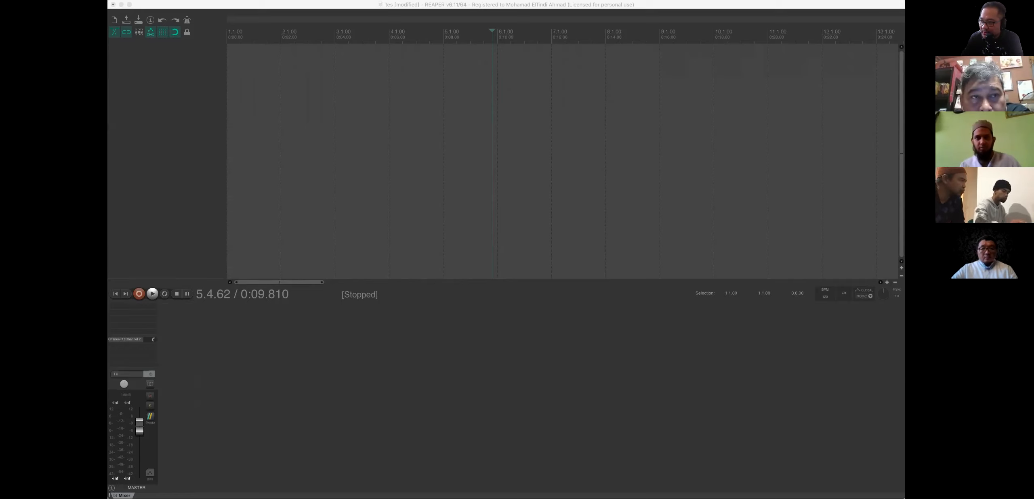
left_click_drag(565, 133, 458, 62)
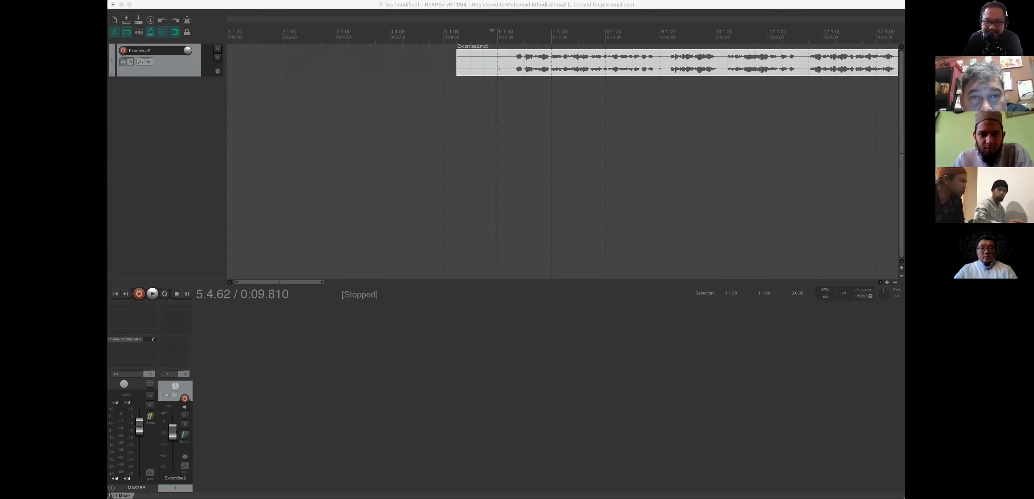
left_click_drag(707, 60, 415, 51)
left_click(115, 294)
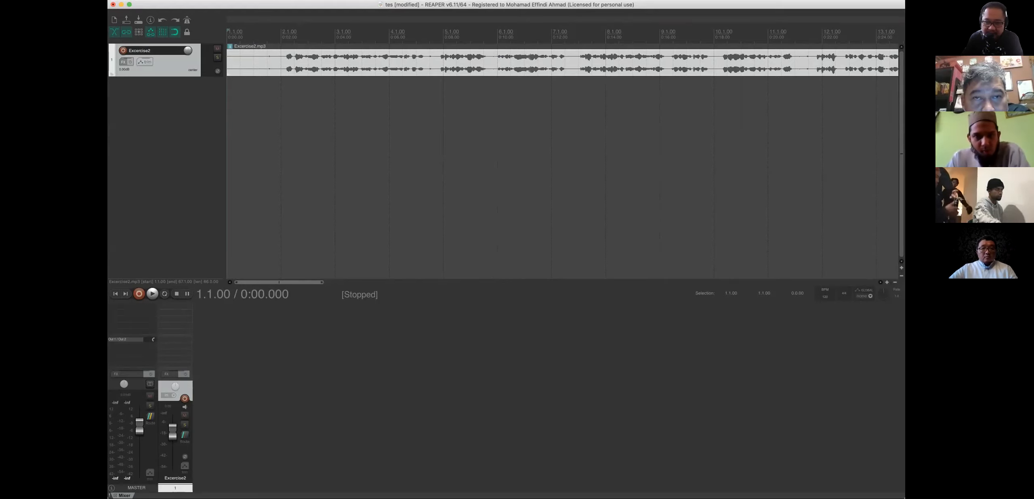
Play back the Excercise2 clip from the project start and stop playback
scroll(562, 62, "down", 5)
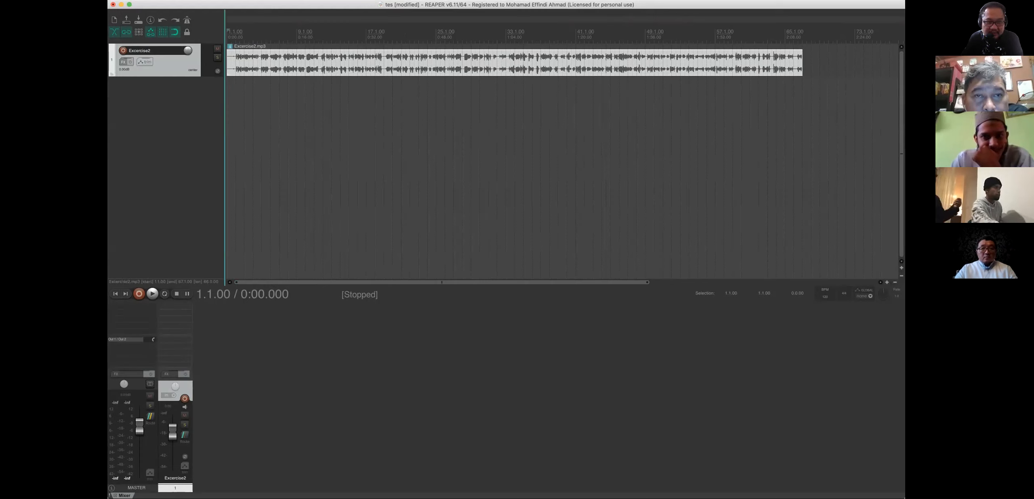
left_click(152, 294)
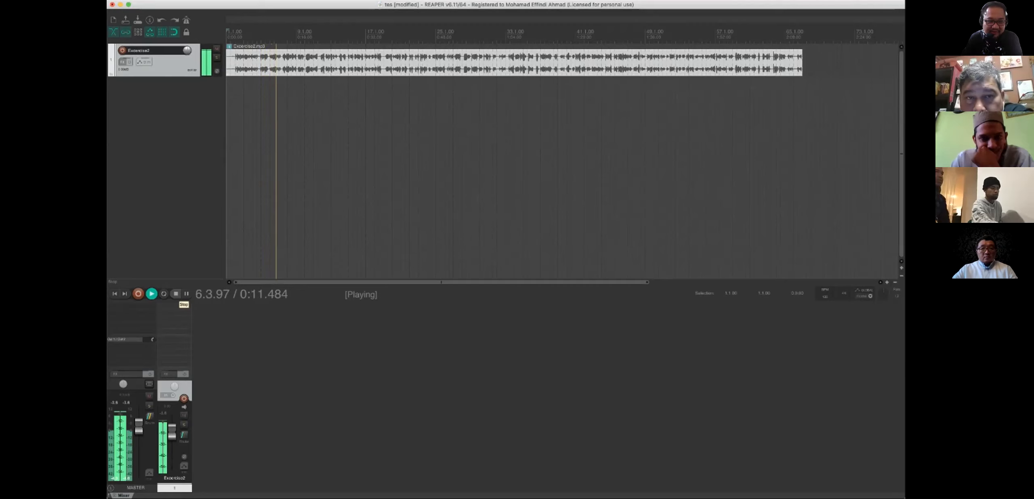
left_click(176, 293)
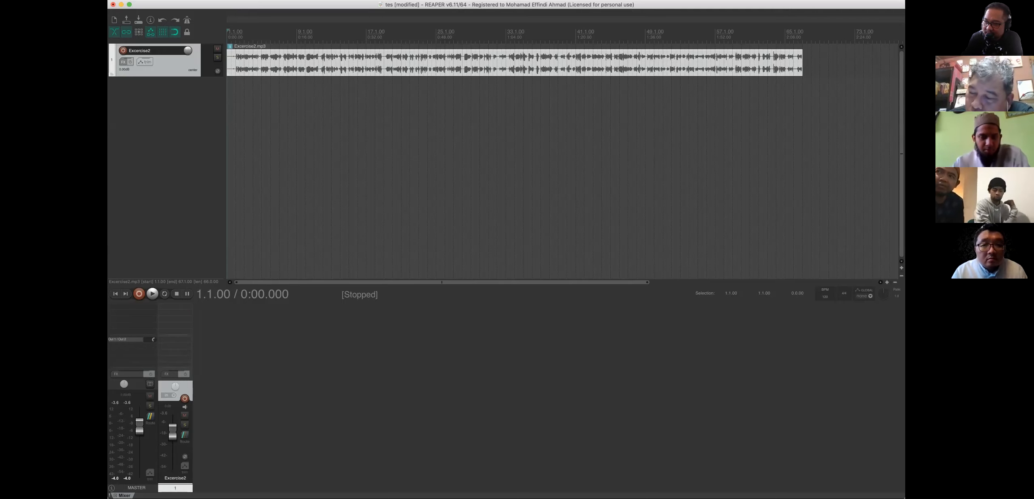
Import the Arabic music MP3 onto a second track and move its clip to the project start
key("super+Tab")
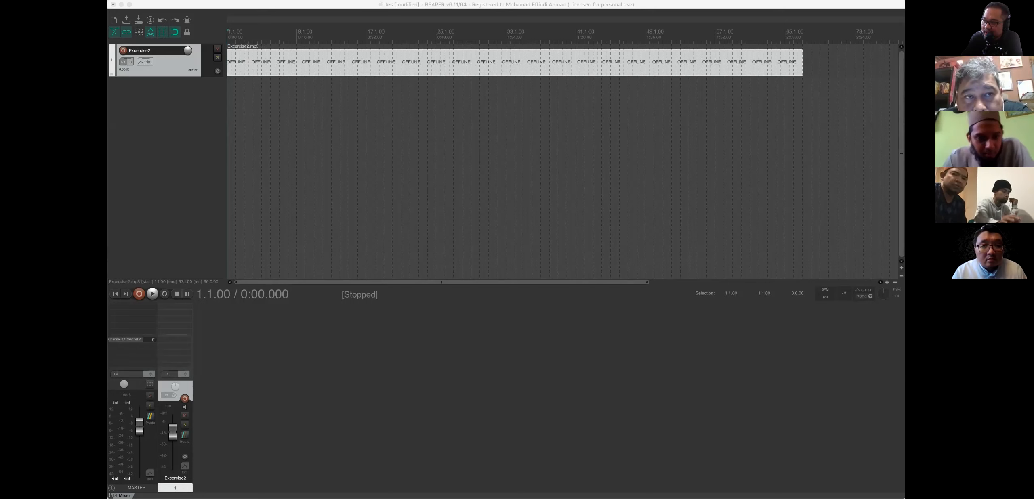
left_click_drag(896, 87, 480, 87)
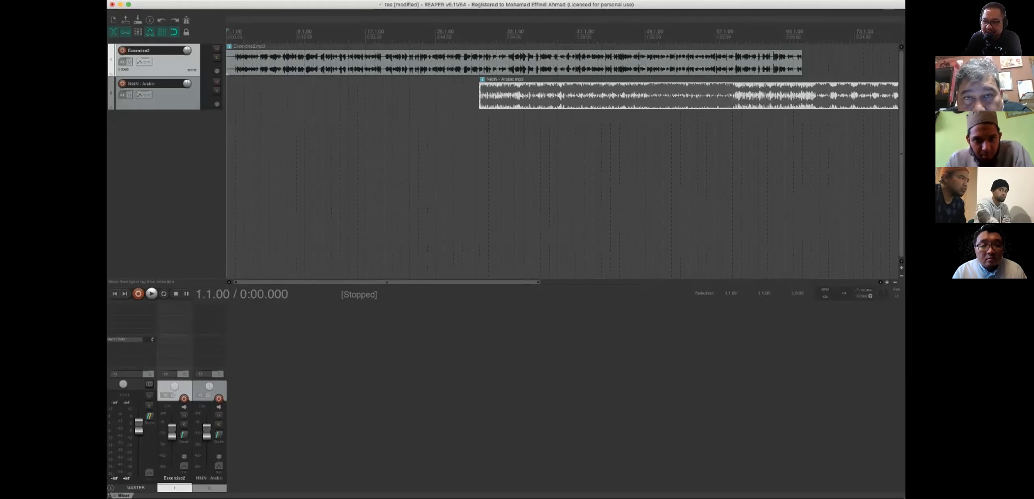
left_click_drag(724, 95, 472, 94)
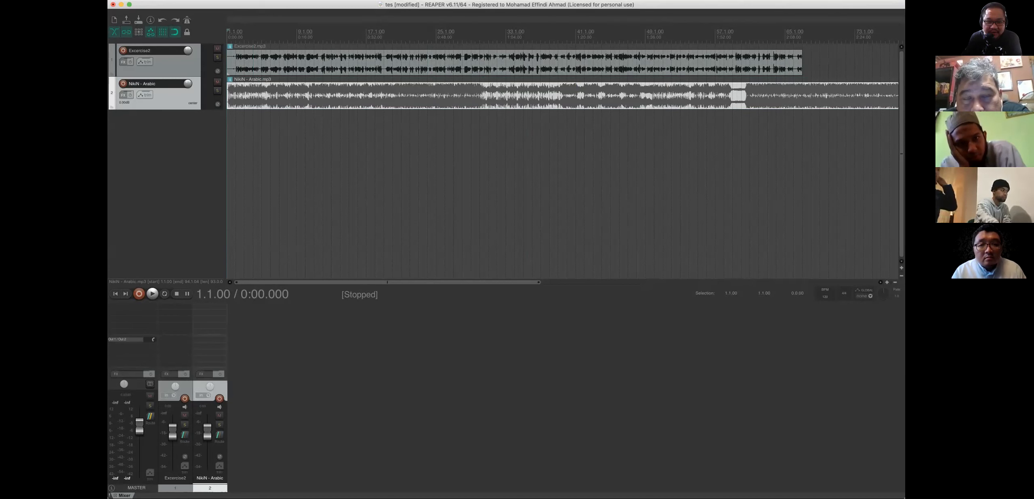
double_click(452, 282)
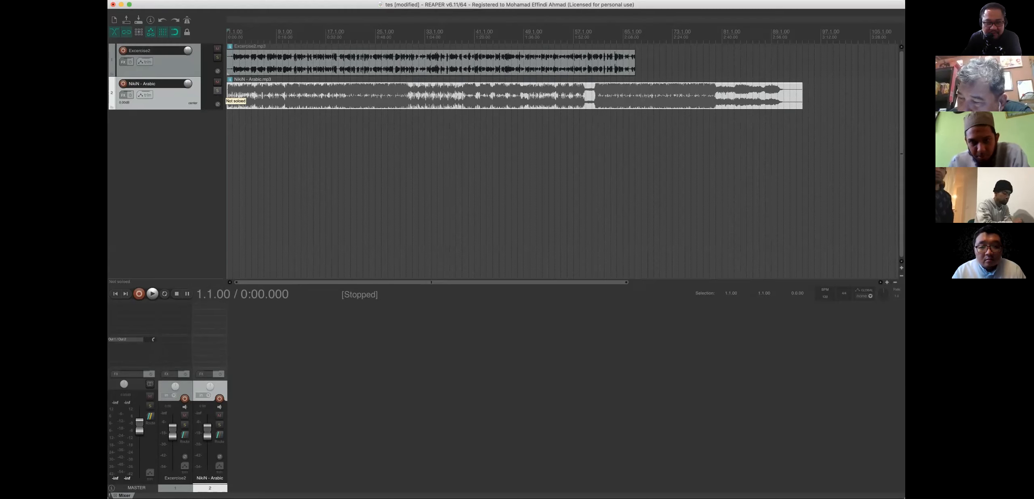
Solo the Arabic music track, play it back from the project start and stop playback
left_click(217, 90)
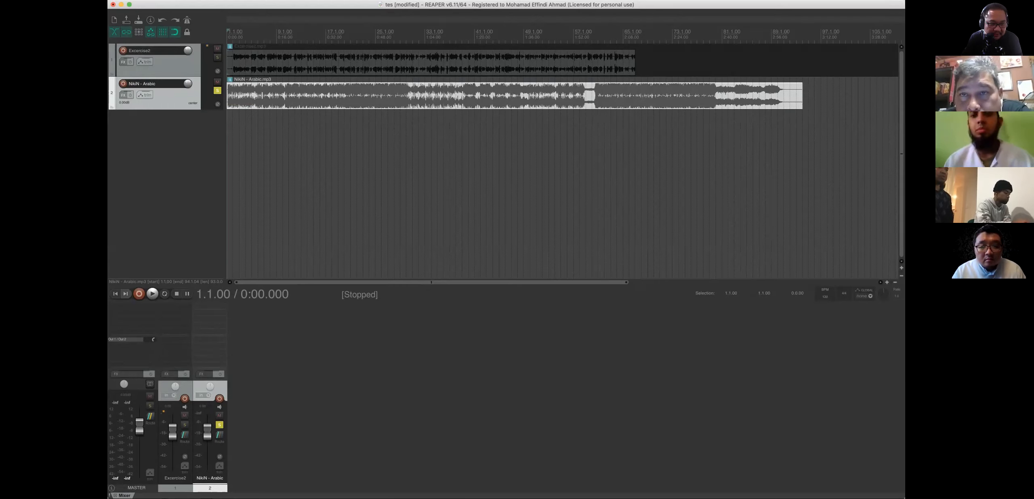
left_click(152, 293)
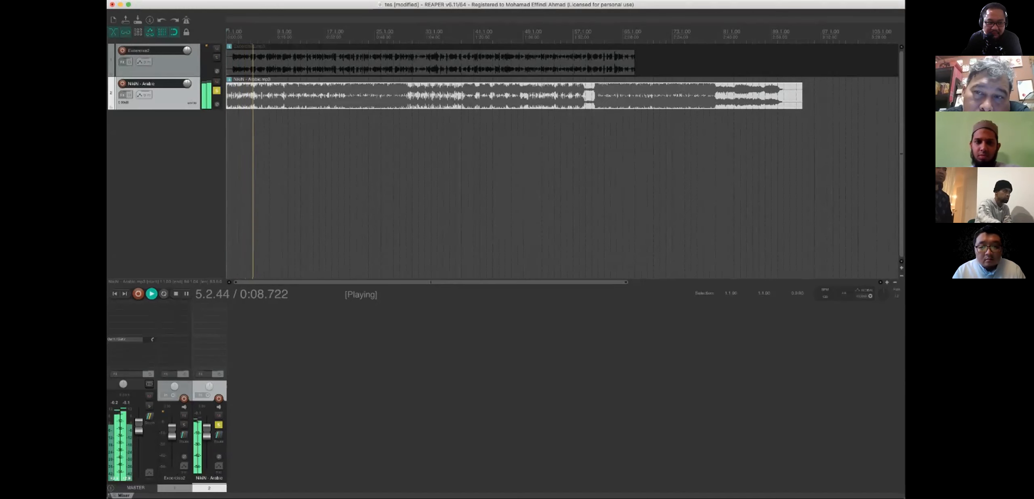
left_click(176, 294)
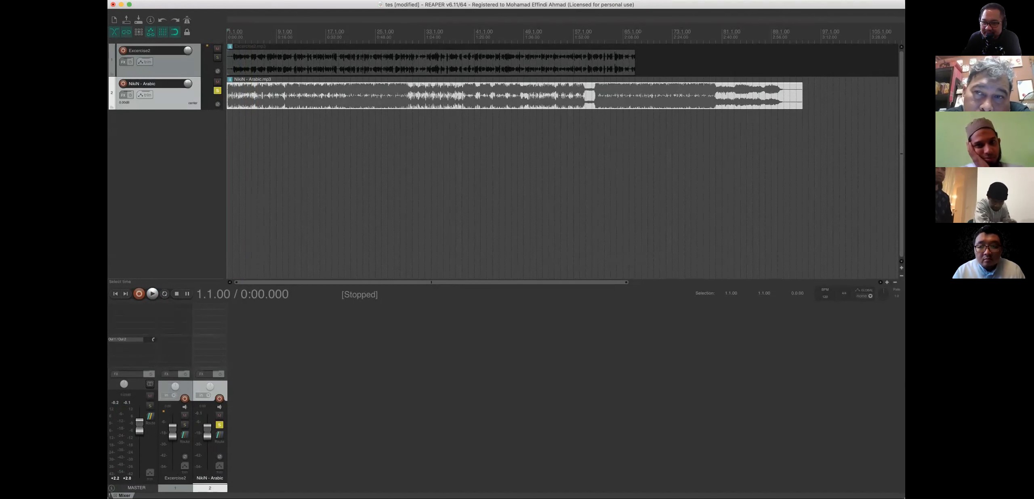
left_click(801, 95)
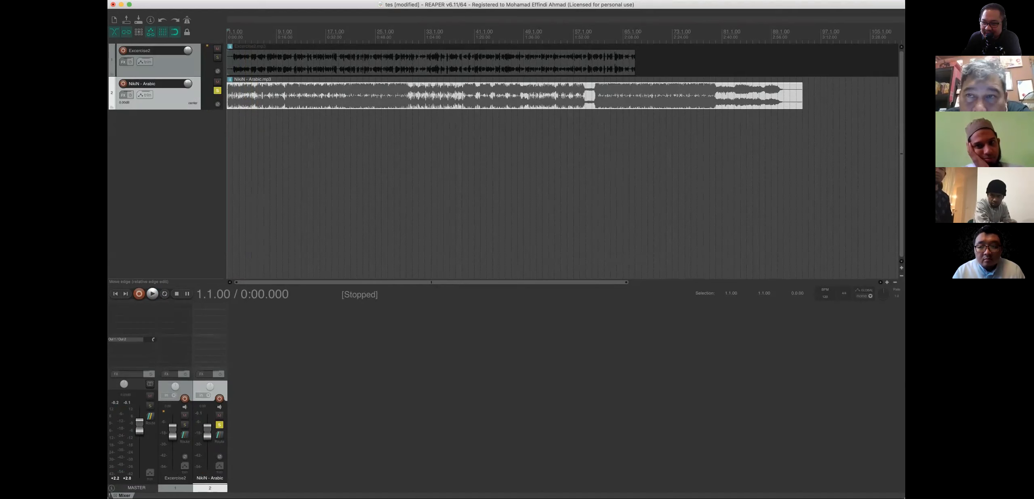
left_click_drag(801, 93, 762, 93)
left_click(722, 129)
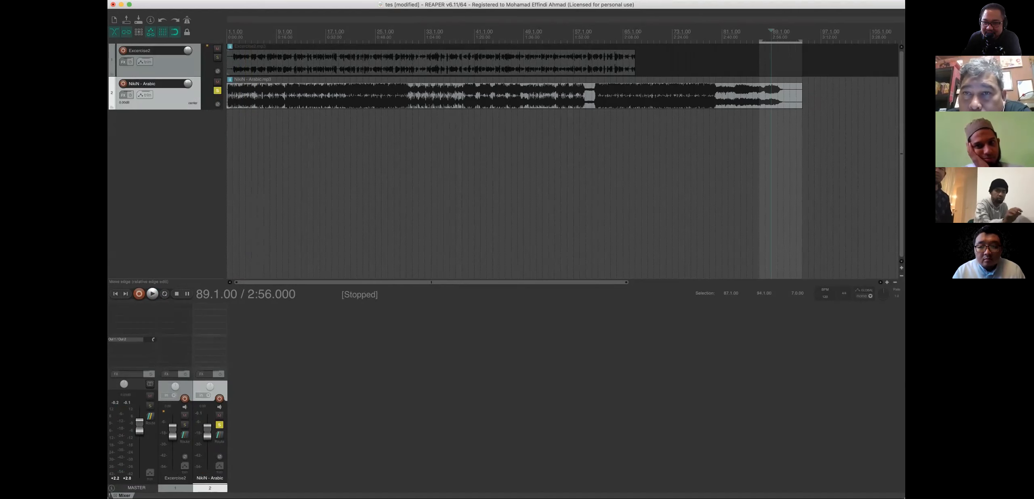
key("Escape")
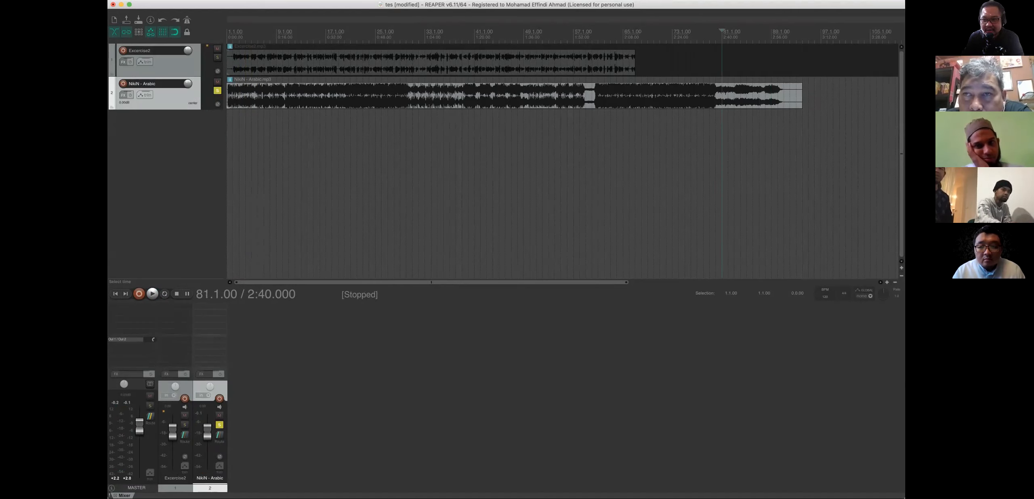
Trim the end of the Arabic music clip back to about 10 s and play the shortened clip from the project start
left_click_drag(802, 95, 257, 95)
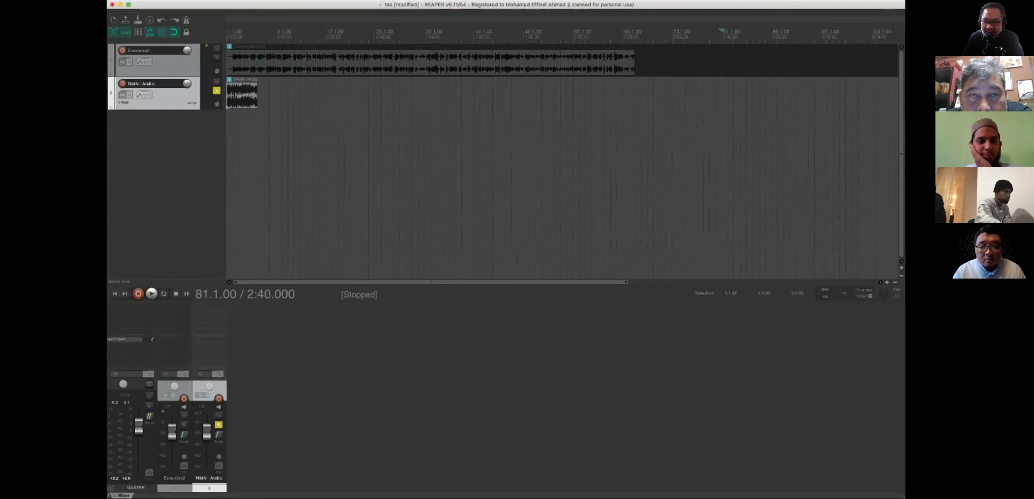
key("Home")
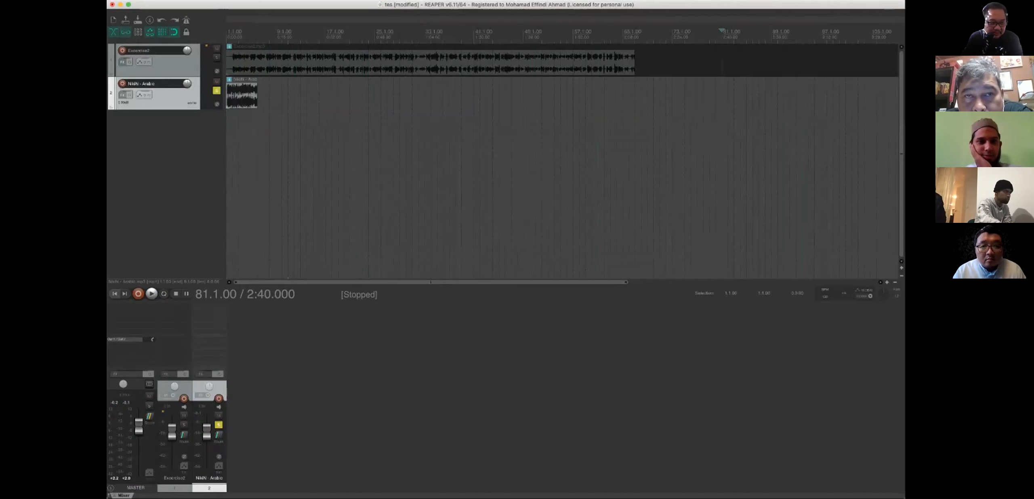
key("space")
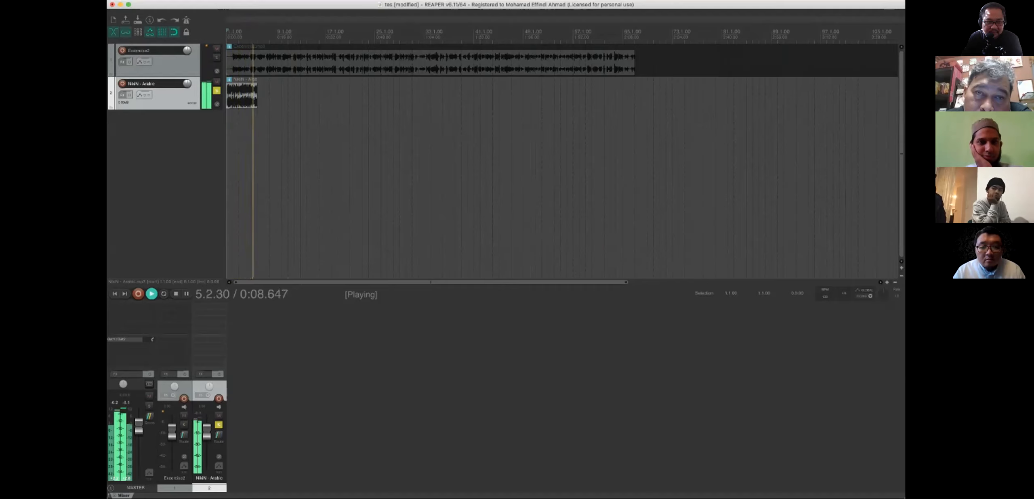
key("space")
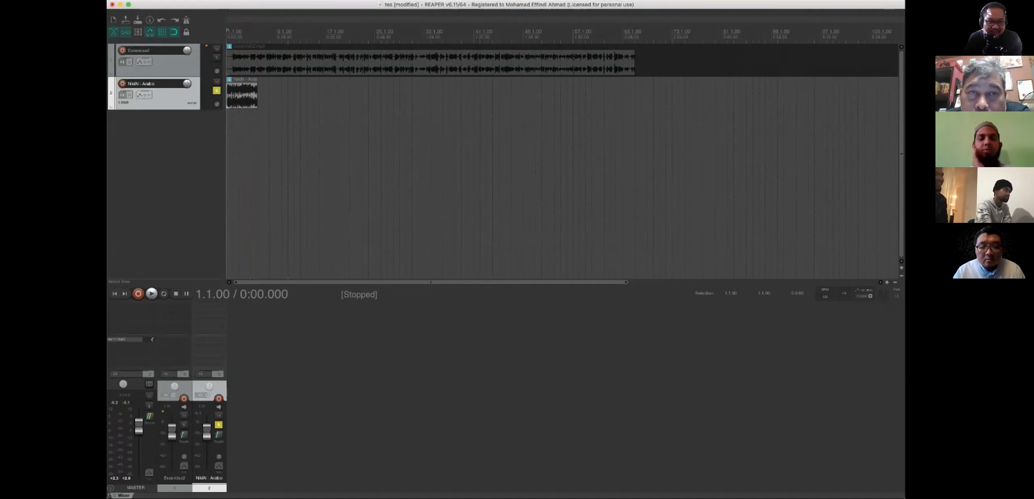
Turn off solo on the Arabic music track, play both tracks together from the project start and stop playback
left_click(217, 91)
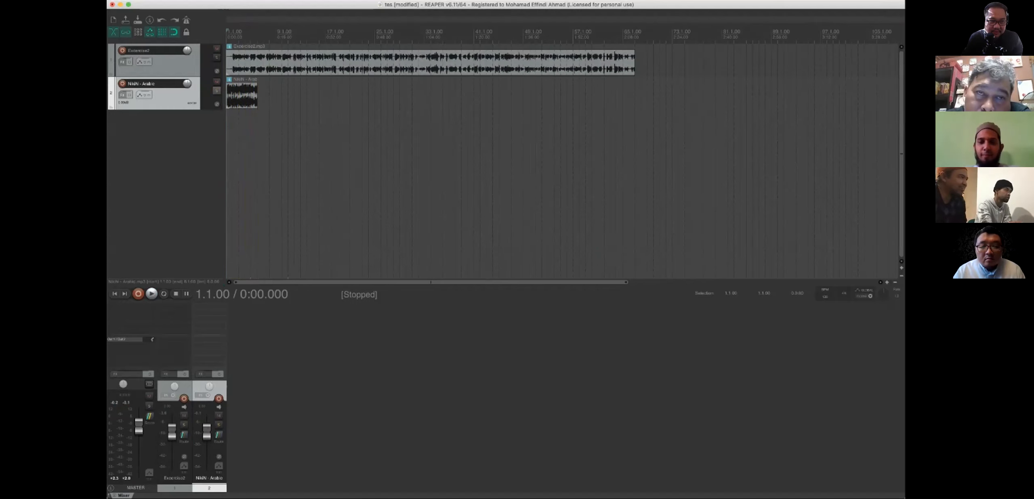
key("space")
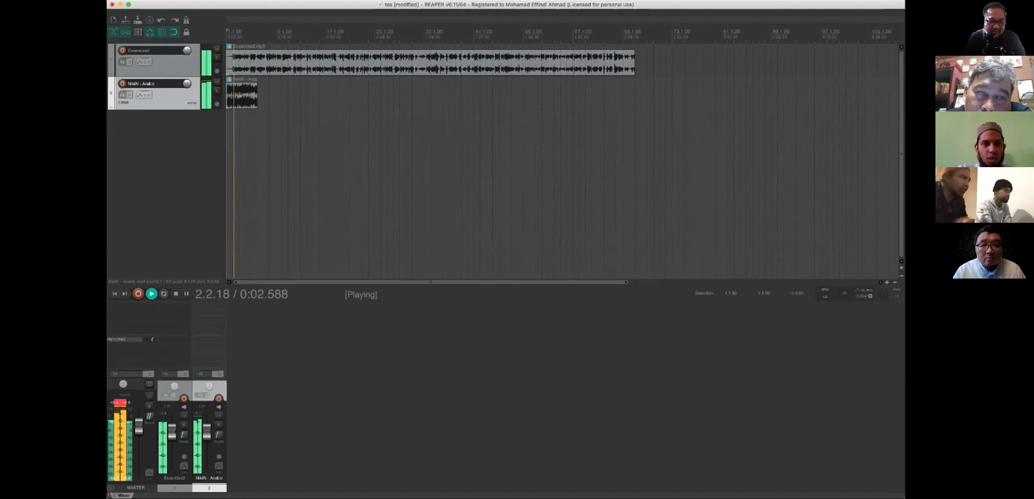
left_click(176, 294)
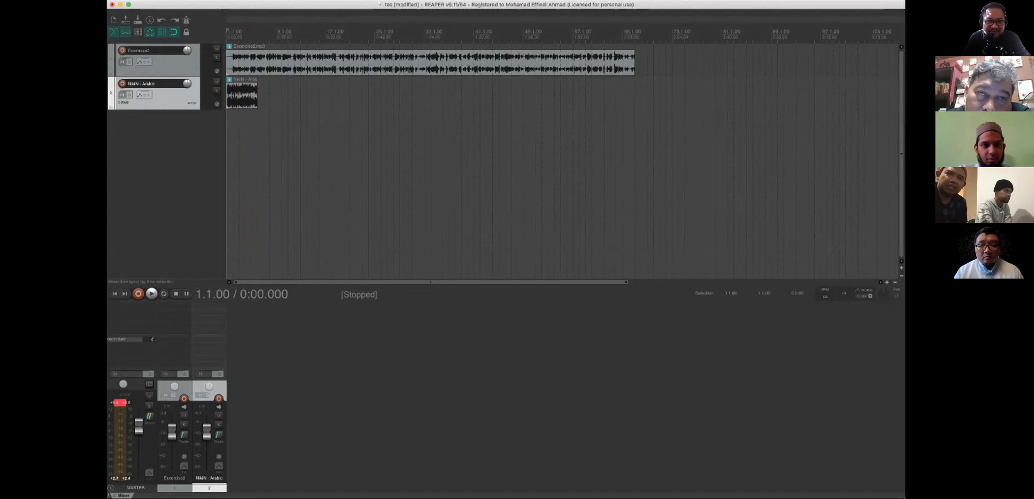
Move the Excercise2 clip to start at about 8 s, slightly overlapping the end of the music clip
left_click(282, 63)
mouse_move(281, 61)
left_mouse_down()
mouse_move(312, 61)
mouse_move(278, 61)
left_mouse_up()
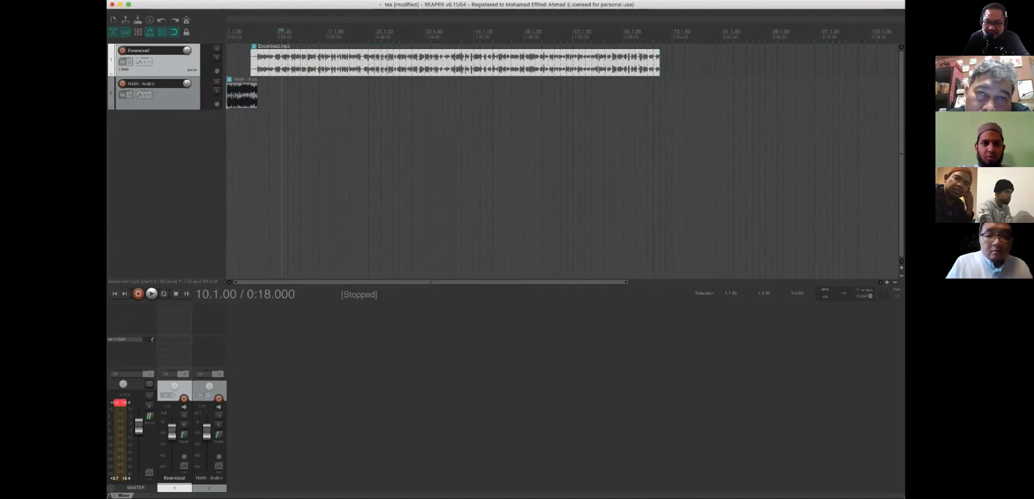
scroll(372, 64, "up", 1)
scroll(373, 64, "up", 2)
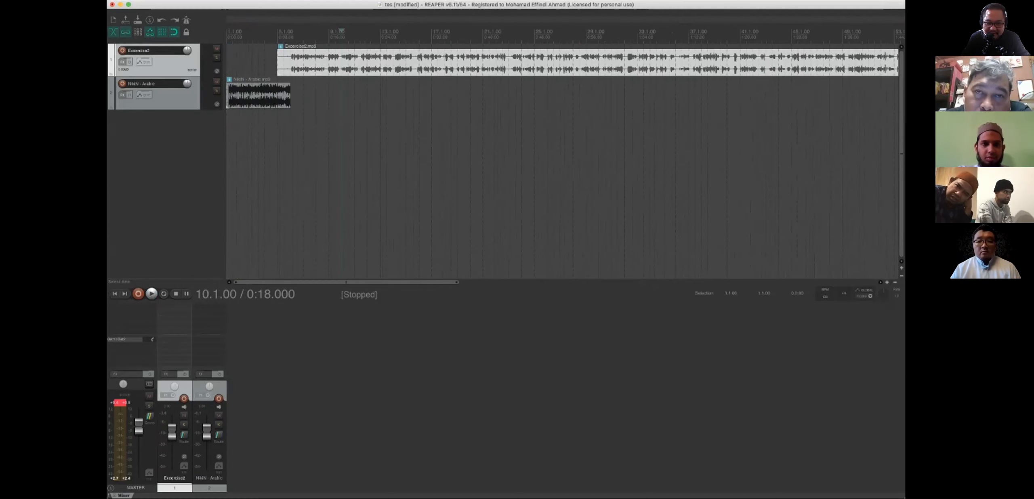
Play both tracks from the project start through the overlap of the music and Excercise2 clips, and stop playback
scroll(373, 65, "up", 5)
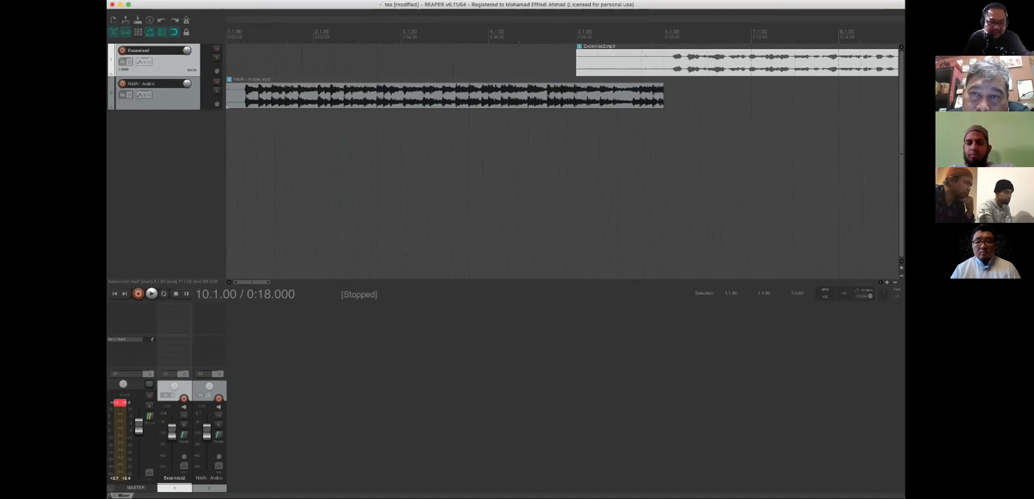
key("Home")
key("space")
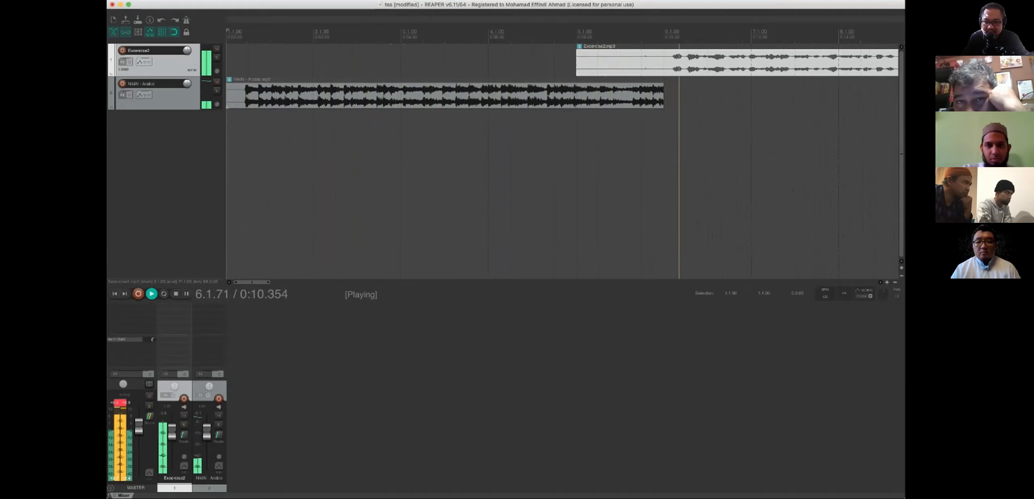
key("space")
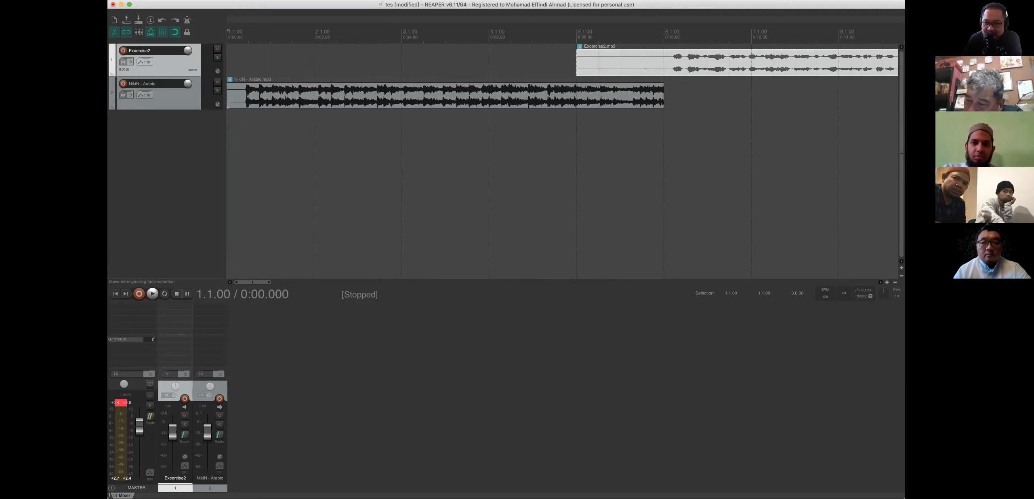
Add a fade-out to the end of the Arabic music clip from about 7.5 s and choose a different curve shape for it
left_click(641, 96)
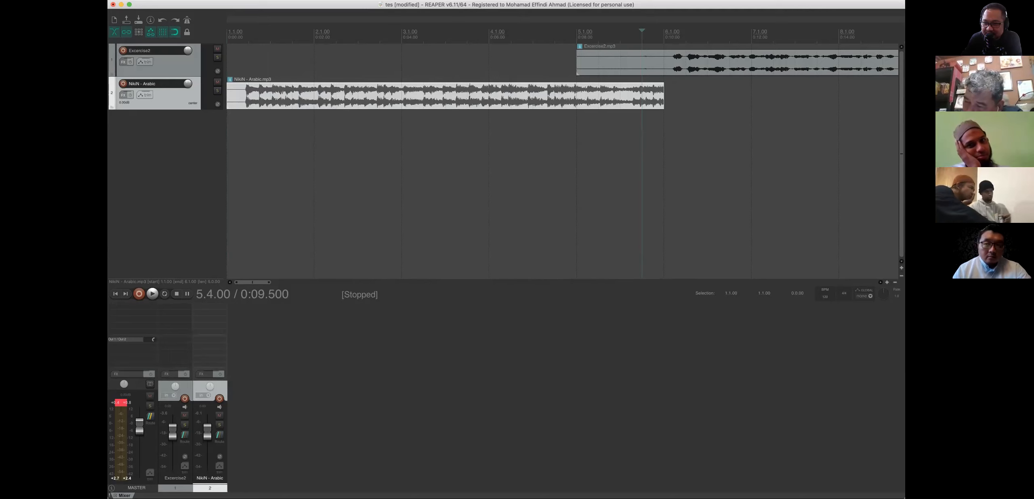
left_click_drag(663, 84, 577, 88)
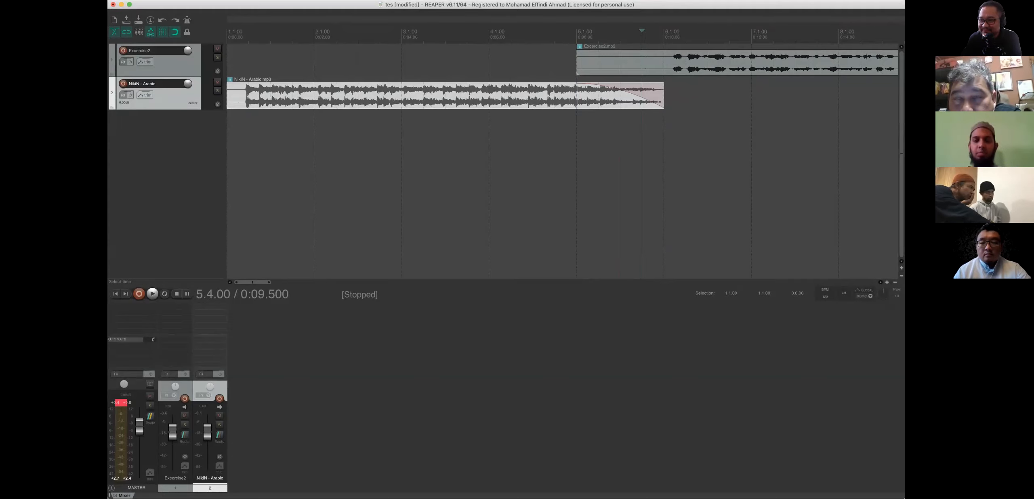
left_click_drag(576, 90, 554, 91)
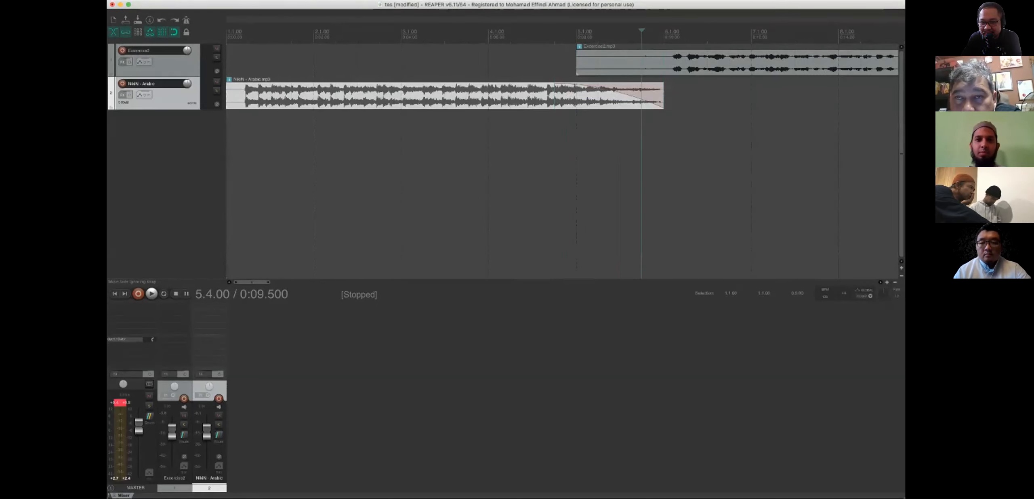
right_click(556, 92)
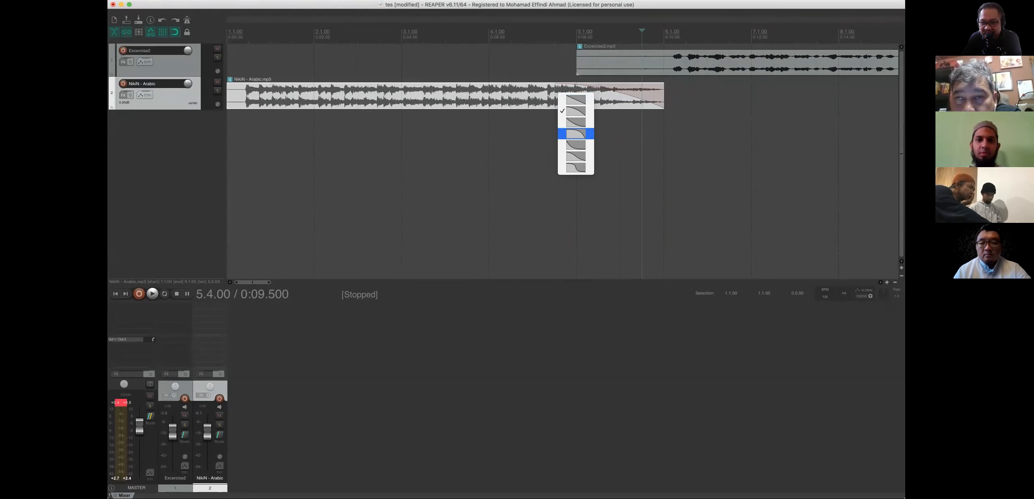
key("Return")
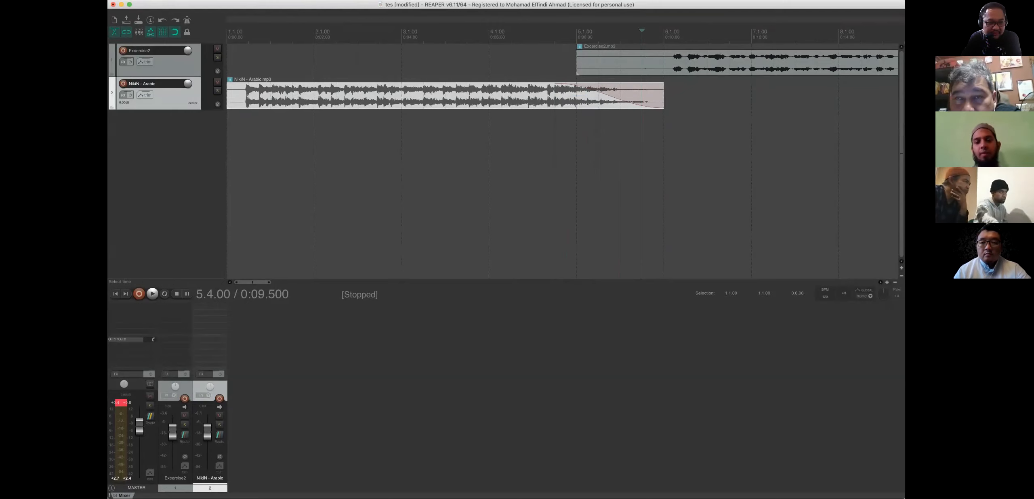
Play the project from the start to hear the music's fade-out into the voice and stop playback
left_click(115, 294)
left_click(152, 294)
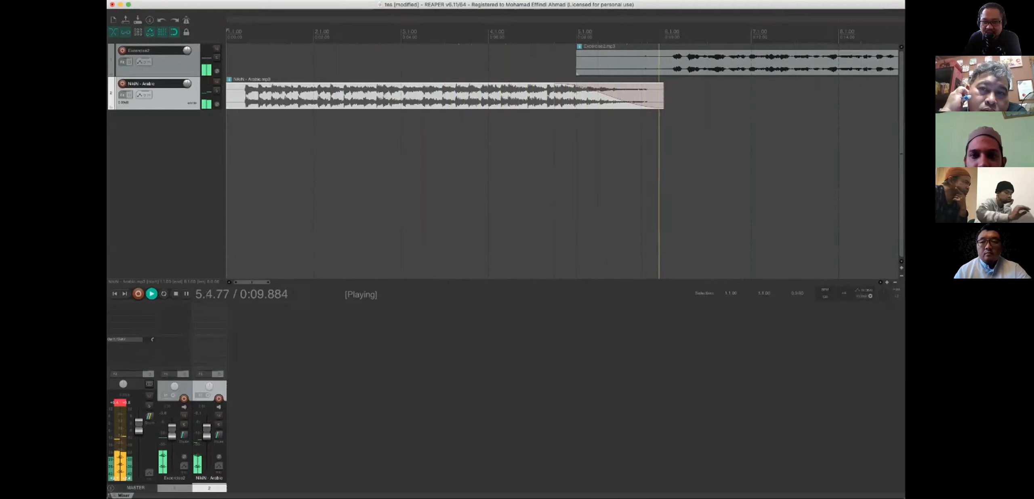
key("space")
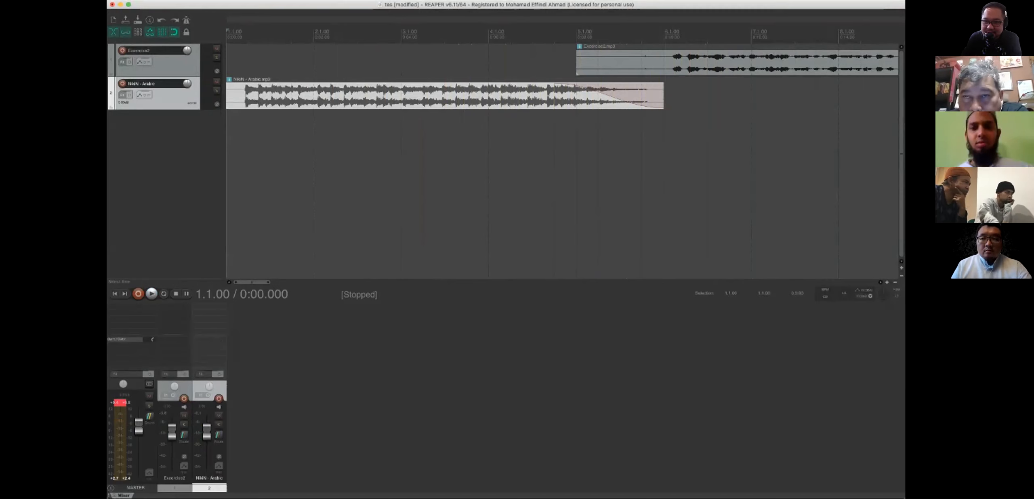
Move the Excercise2 clip to start at about 6.5 s and play the transition from the project start
left_click_drag(701, 61, 625, 63)
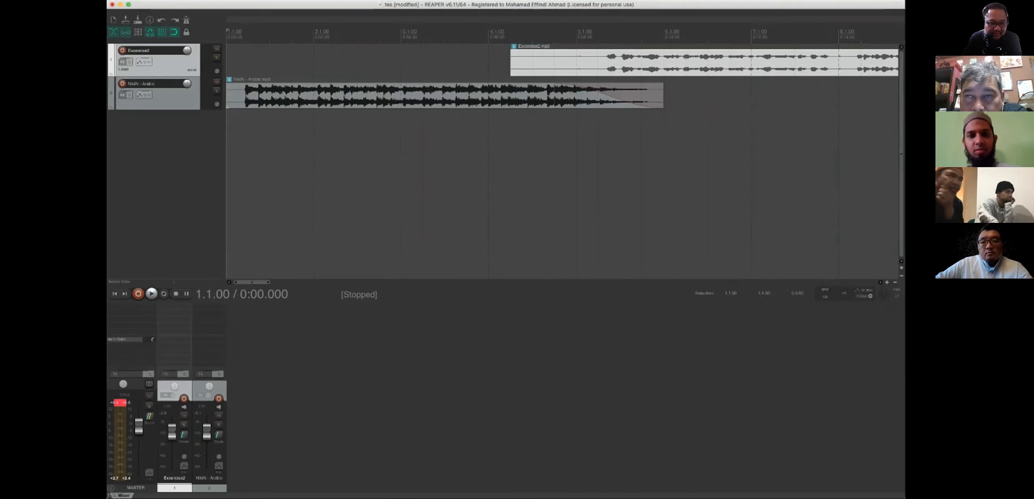
left_click(152, 293)
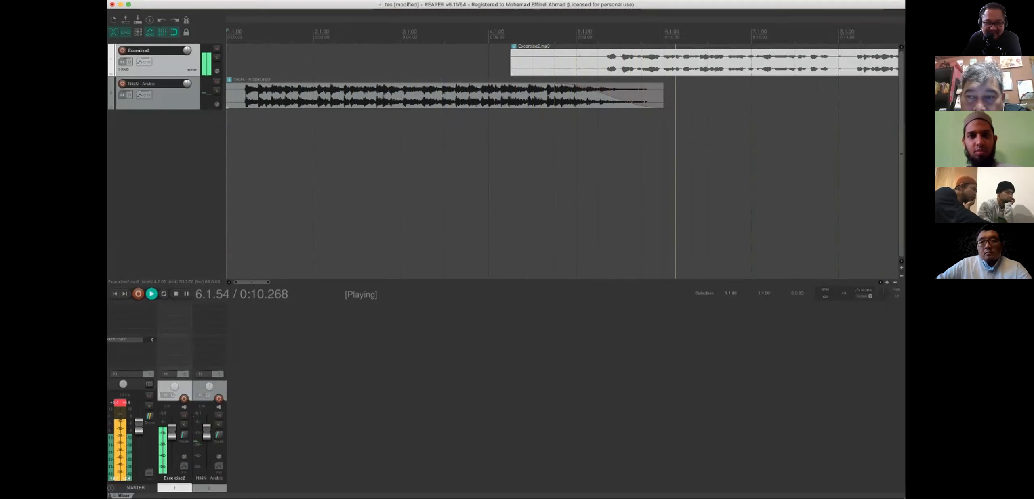
key("space")
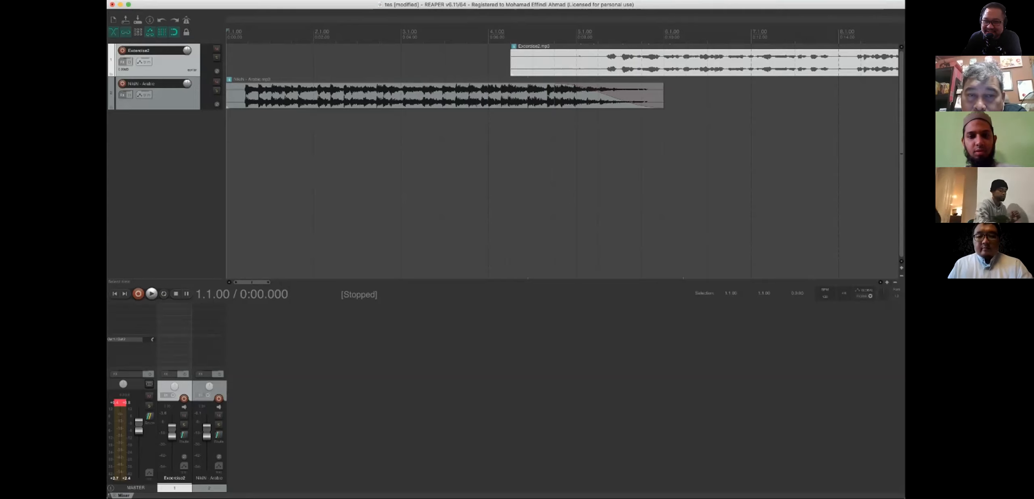
Move the Excercise2 clip to start at about 6 s, lengthen the music's fade-out slightly and play back the transition
left_click_drag(611, 60, 595, 62)
left_click_drag(563, 96, 543, 97)
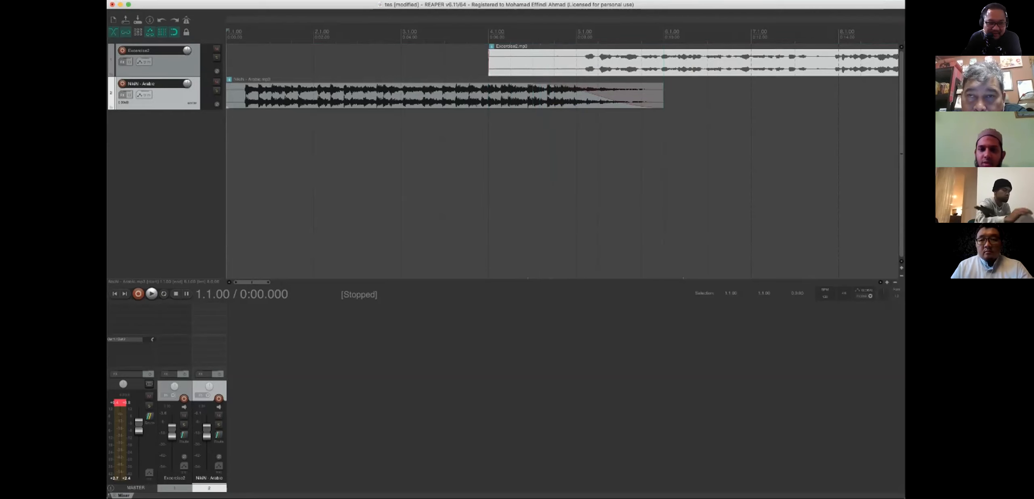
key("space")
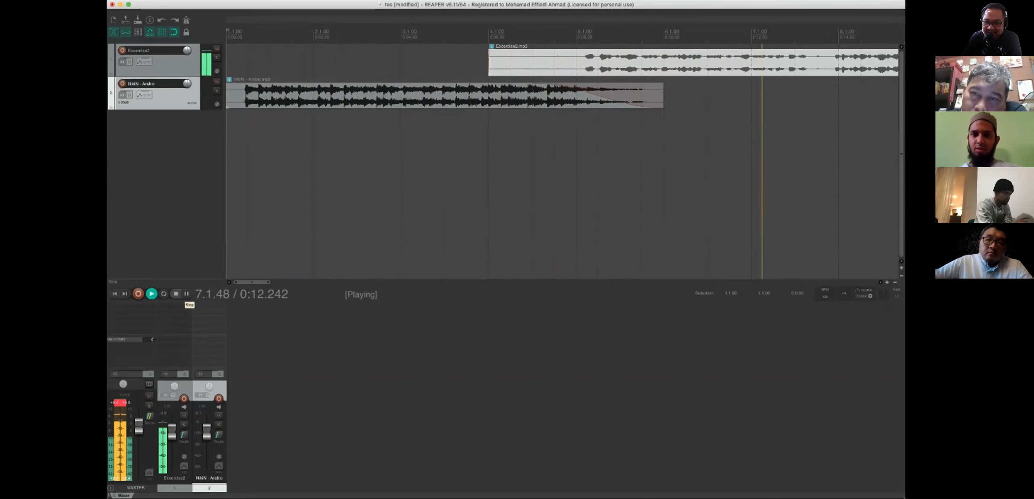
left_click(176, 294)
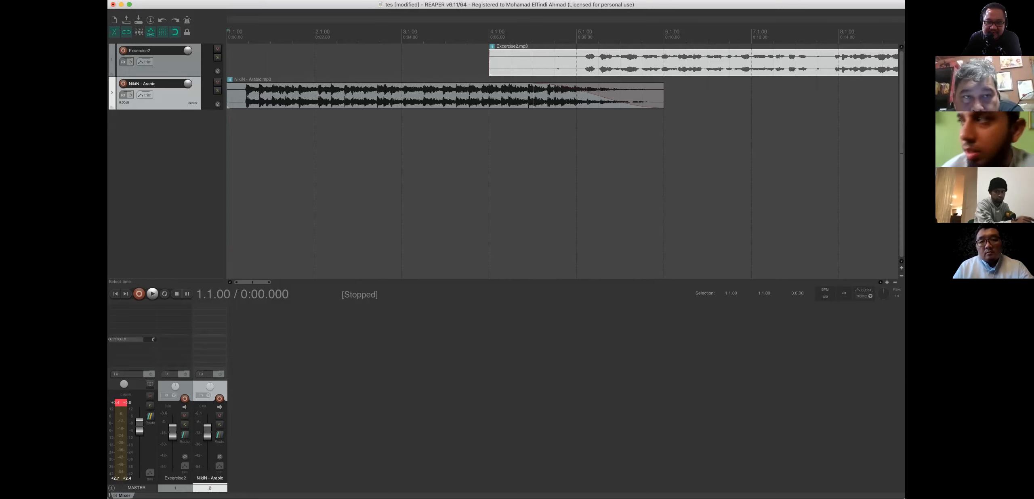
Copy the Arabic music intro clip and paste it on the same track at 2:14, overlapping the end of the Excercise2 clip
left_click_drag(253, 282, 411, 283)
scroll(562, 161, "down", 10)
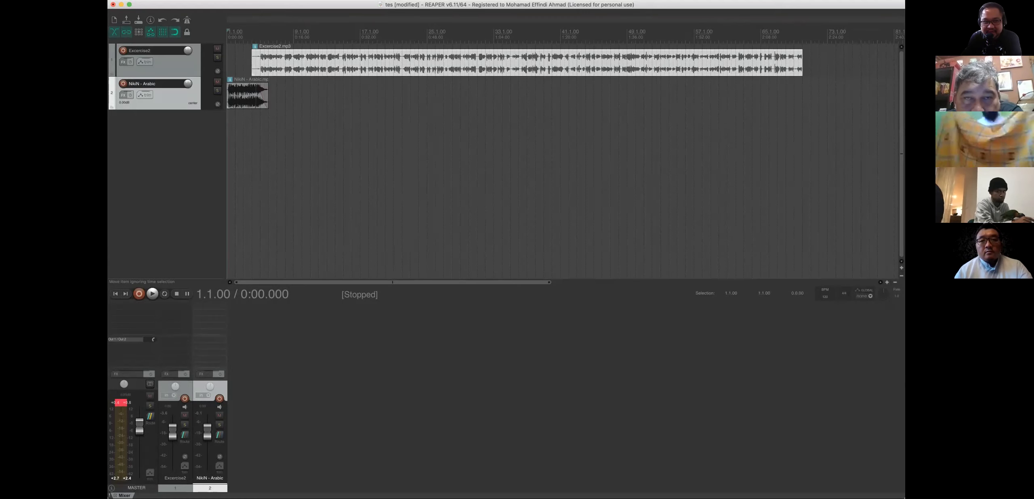
left_click(239, 97)
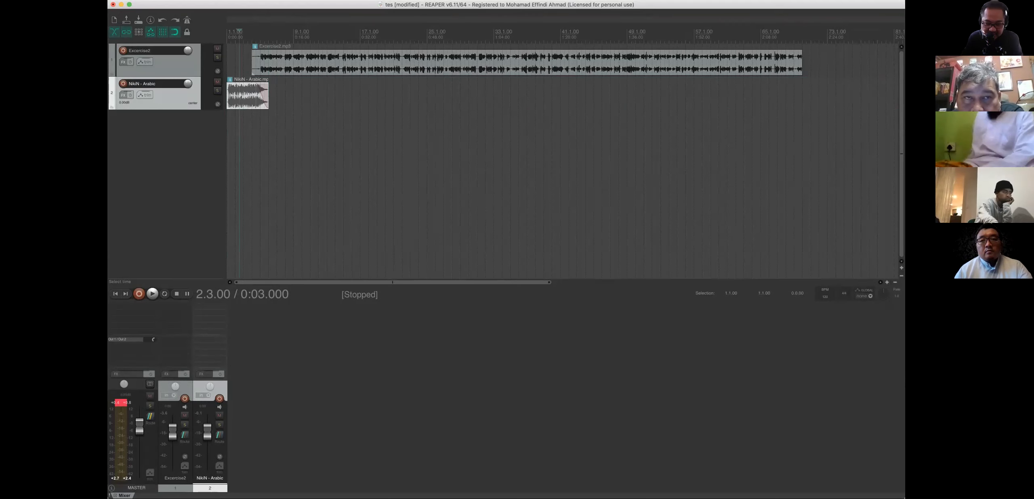
right_click(251, 101)
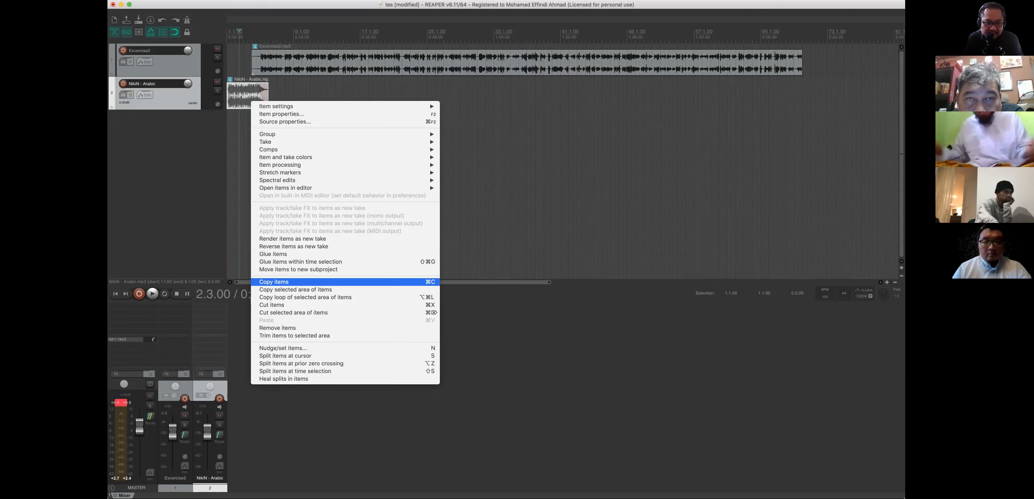
left_click(278, 282)
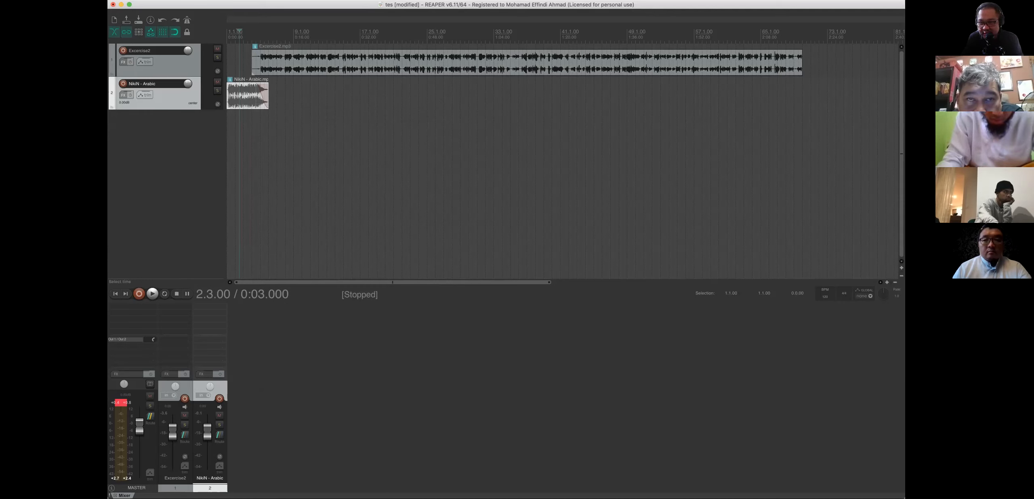
left_click(785, 97)
right_click(787, 97)
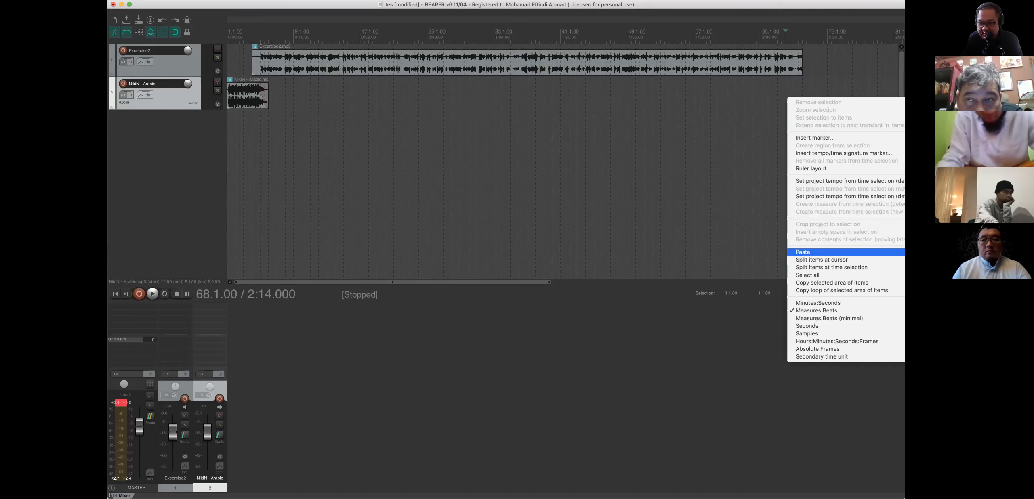
left_click(803, 251)
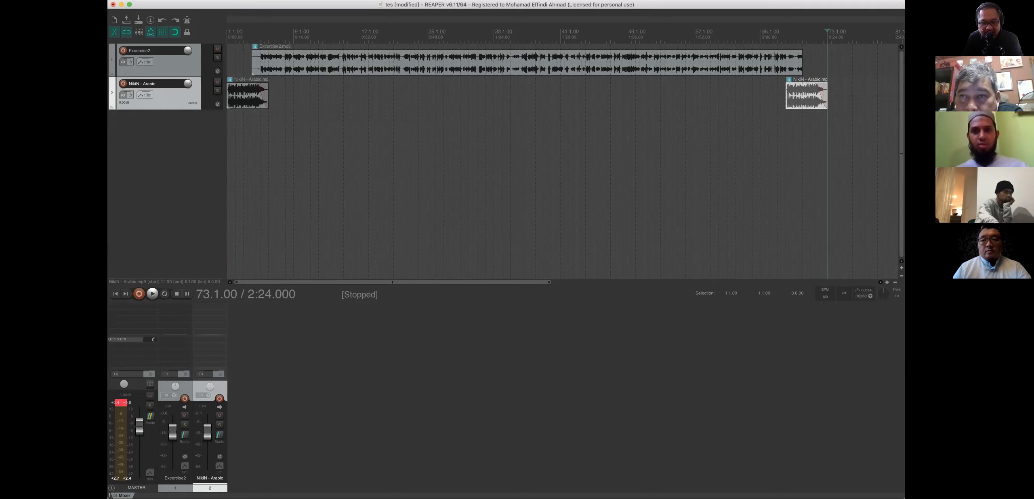
Play the project from 2:08 to hear the voice run into the pasted music clip and stop playback
left_click(760, 129)
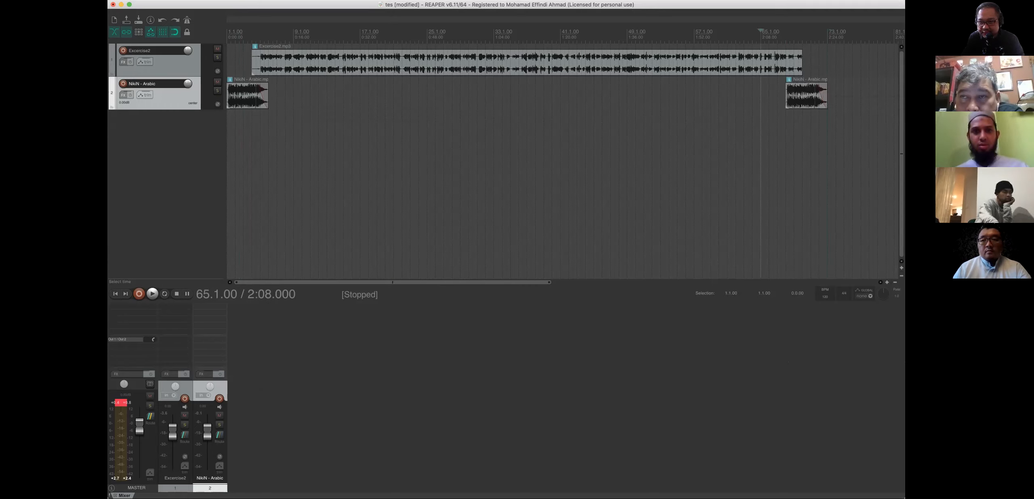
key("space")
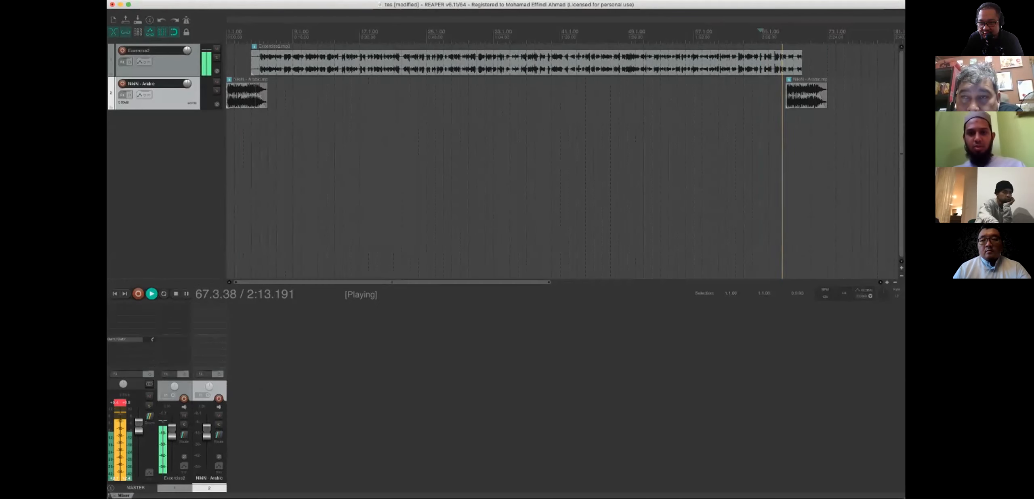
key("space")
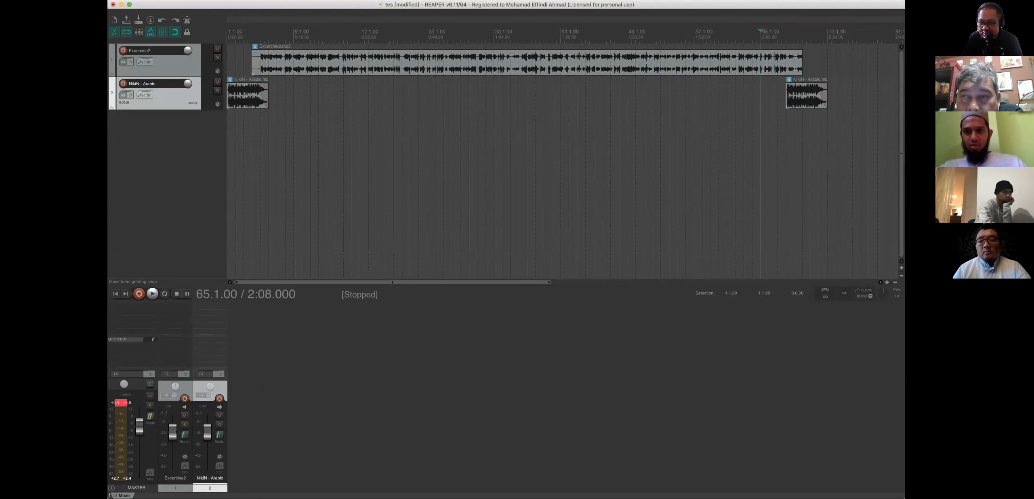
Add a fade-in over about the first half of the pasted music clip, change its curve shape and play from 2:08
left_click_drag(786, 84, 807, 93)
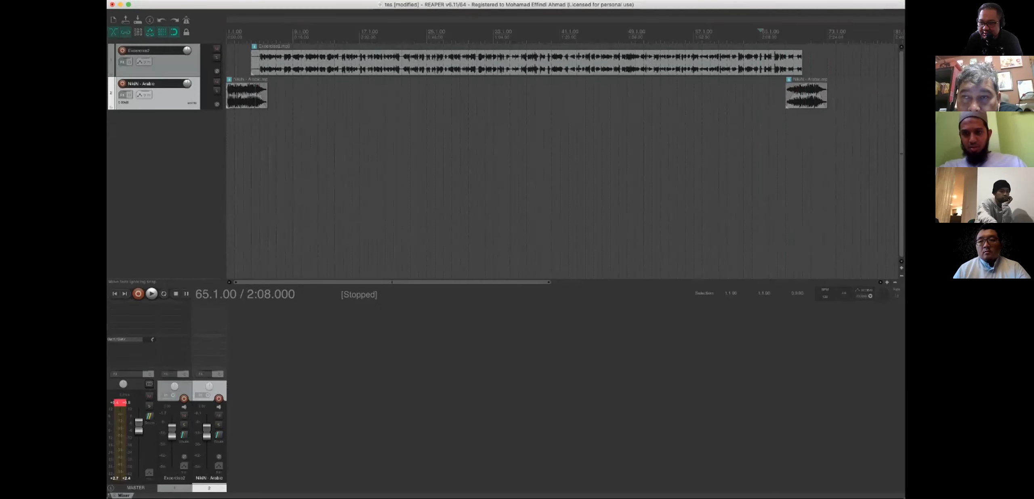
right_click(802, 93)
left_click(820, 159)
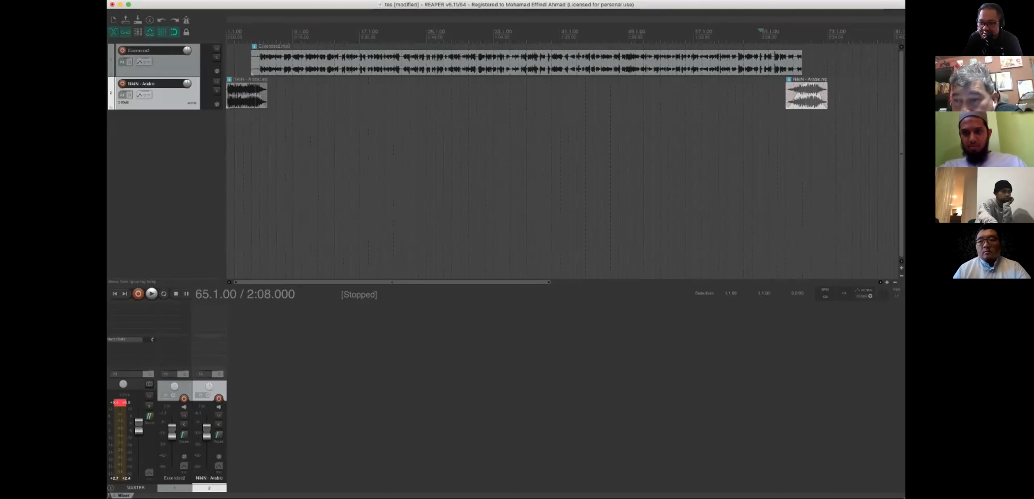
key("space")
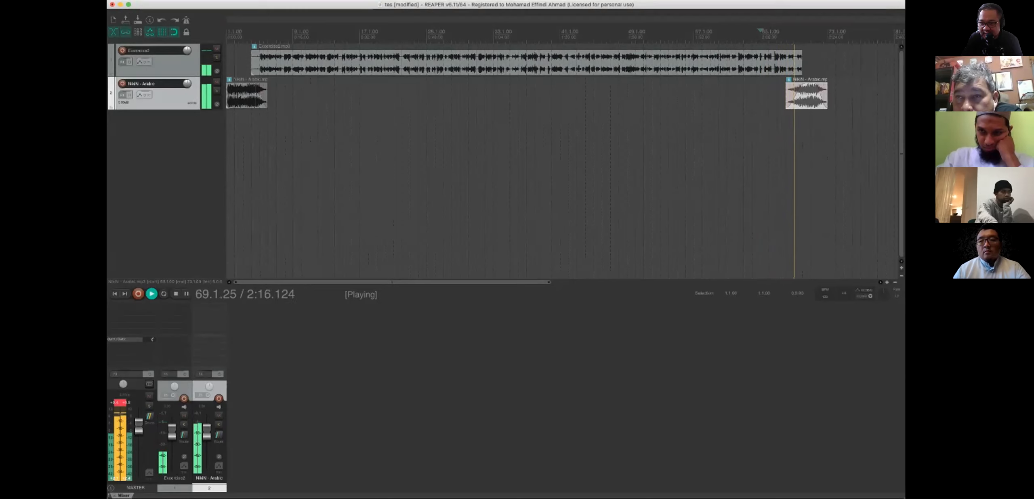
key("space")
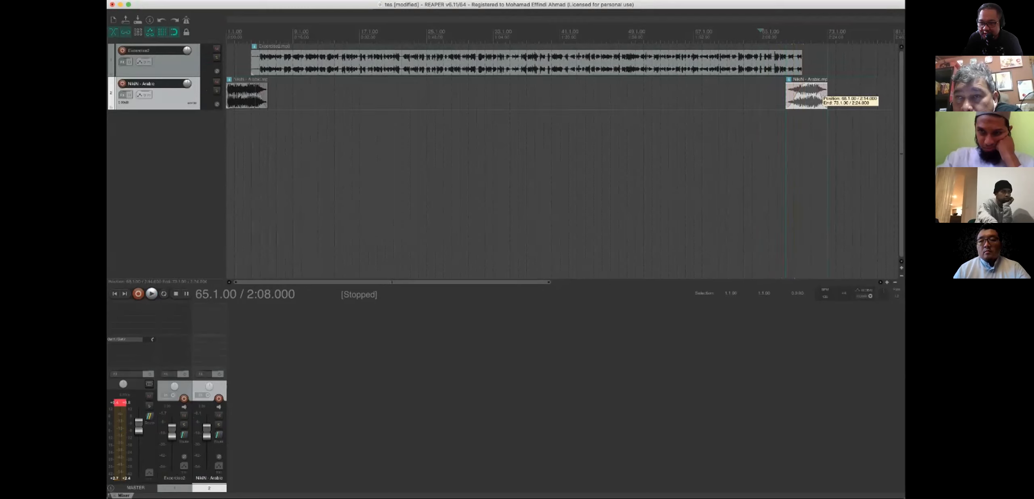
Move the pasted music clip to start at 2:16, play it from 2:08 and slightly shorten its fade-out
left_click_drag(810, 92, 819, 93)
key("space")
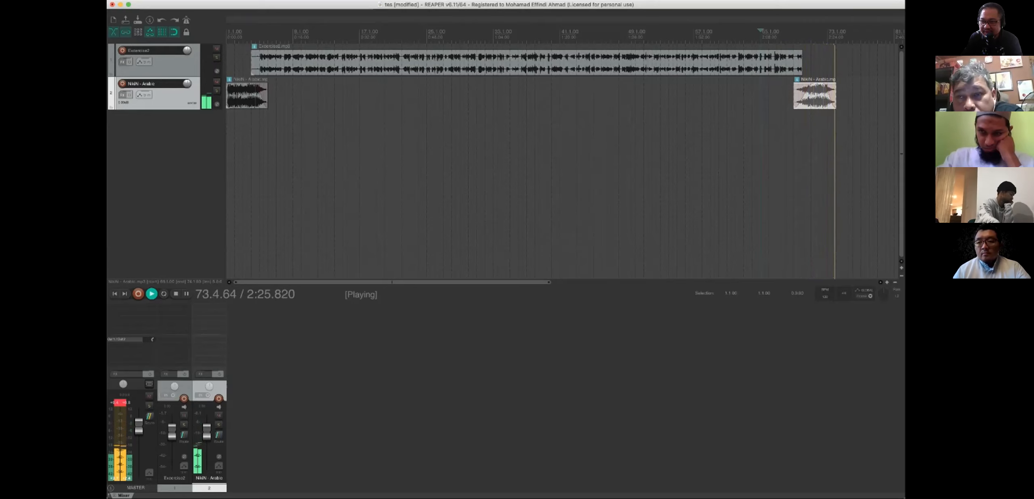
key("space")
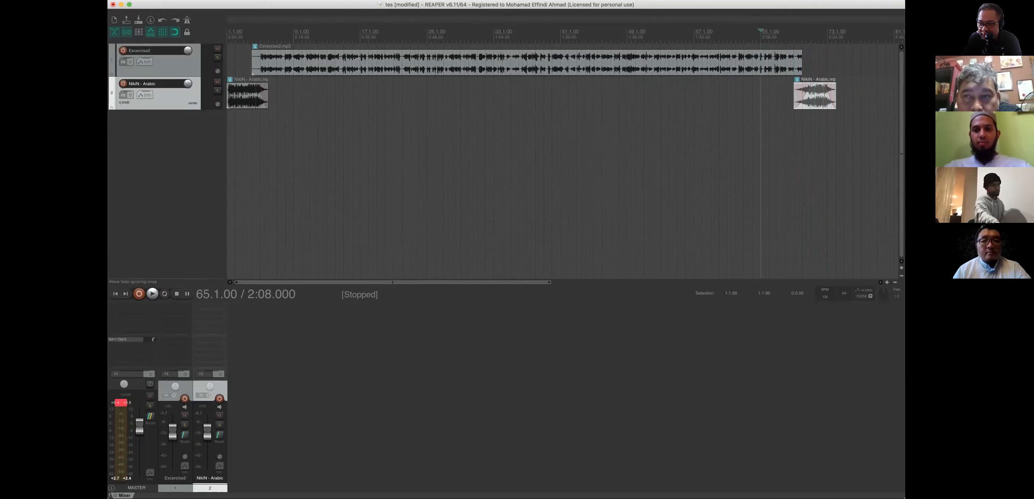
left_click_drag(822, 86, 826, 87)
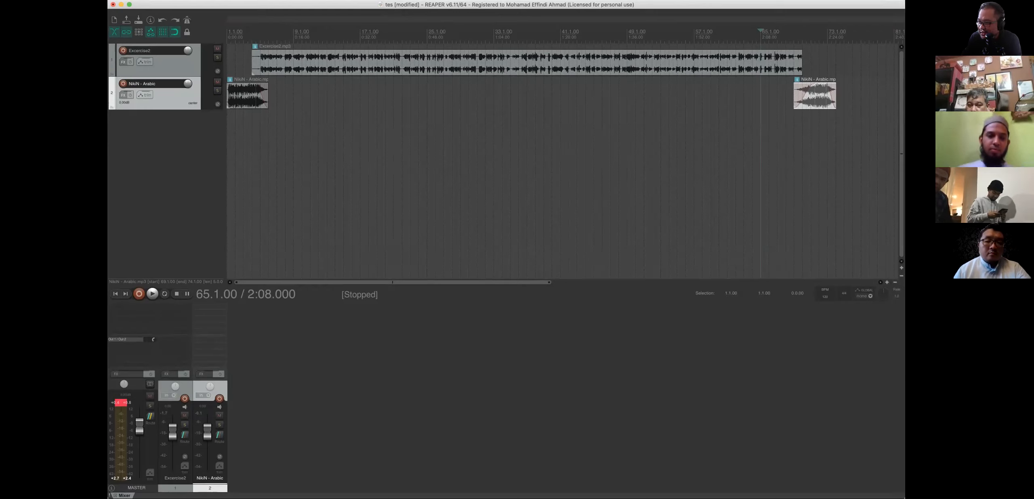
Import Background Suspense Drone.mp3 onto a new third track and move its clip to start at about 1:04
key("super+Tab")
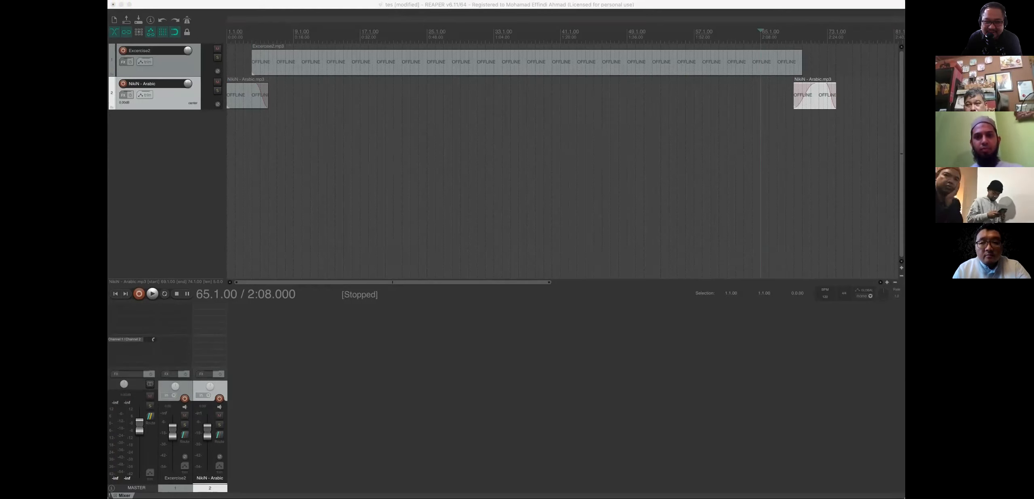
left_click_drag(481, 120, 376, 120)
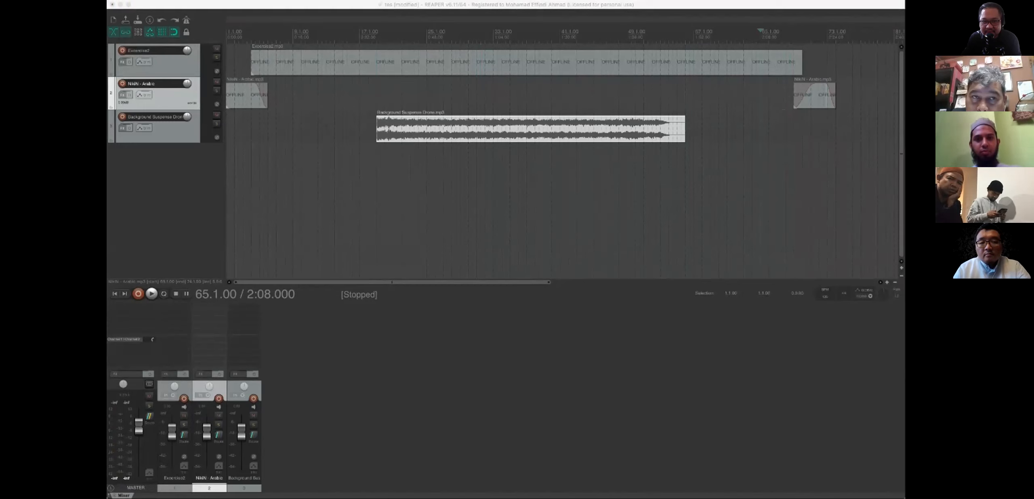
left_click_drag(549, 129, 670, 128)
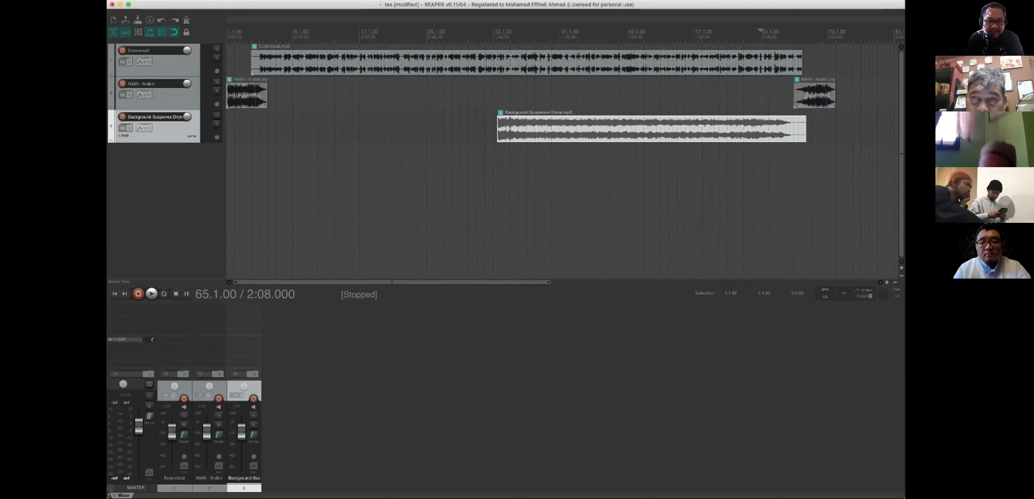
Play the voice from 0:42 and move the drone clip on the third track to start there
left_click(409, 130)
key("space")
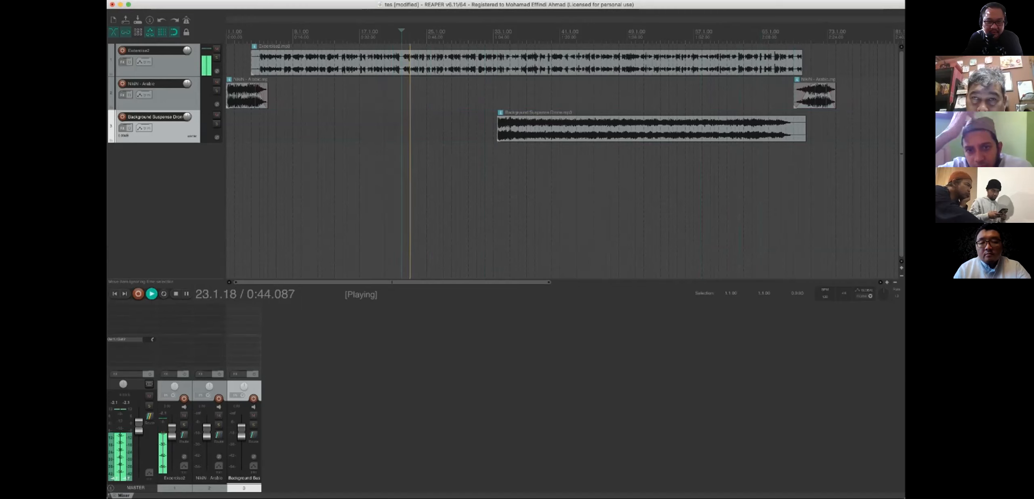
key("space")
left_click_drag(544, 128, 449, 129)
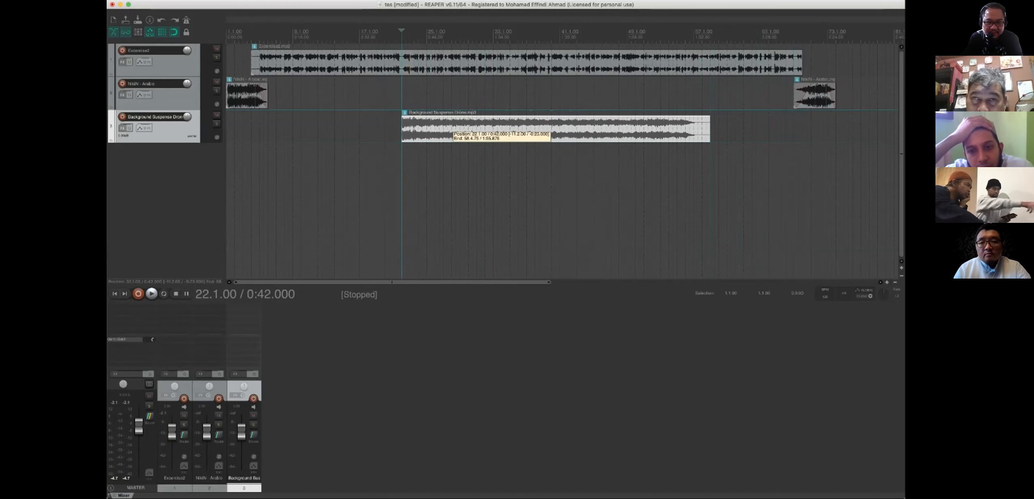
Try trimming the drone clip's end back to about 1:00 with playback from 0:37, and undo the trim
left_click_drag(709, 130, 476, 133)
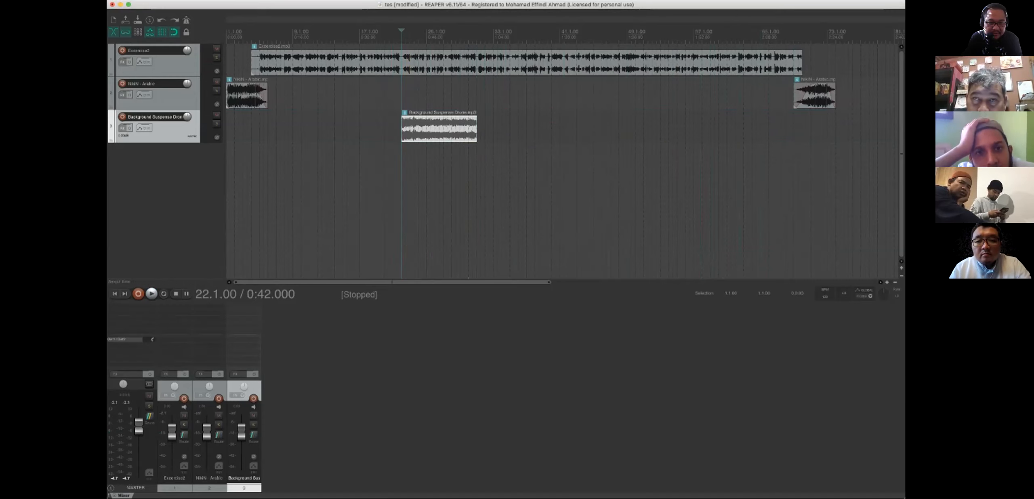
left_click(381, 133)
key("space")
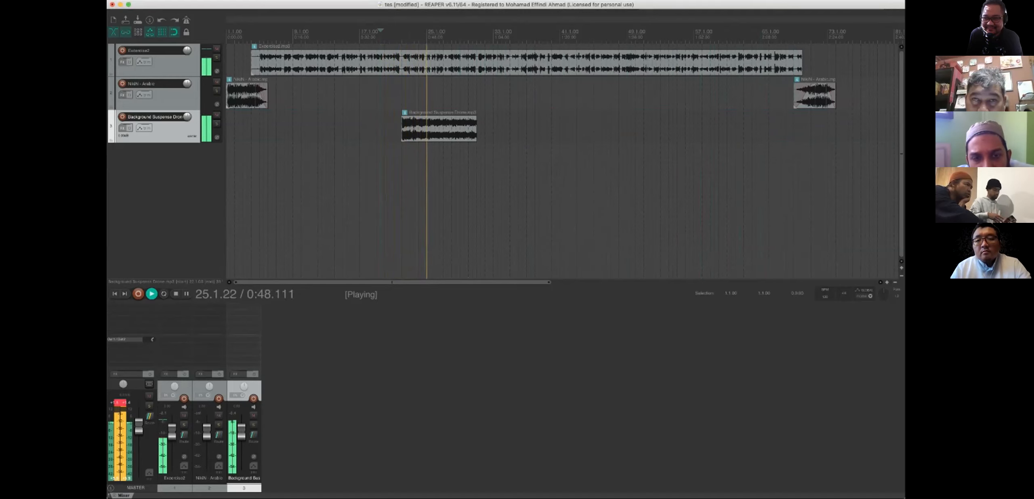
key("space")
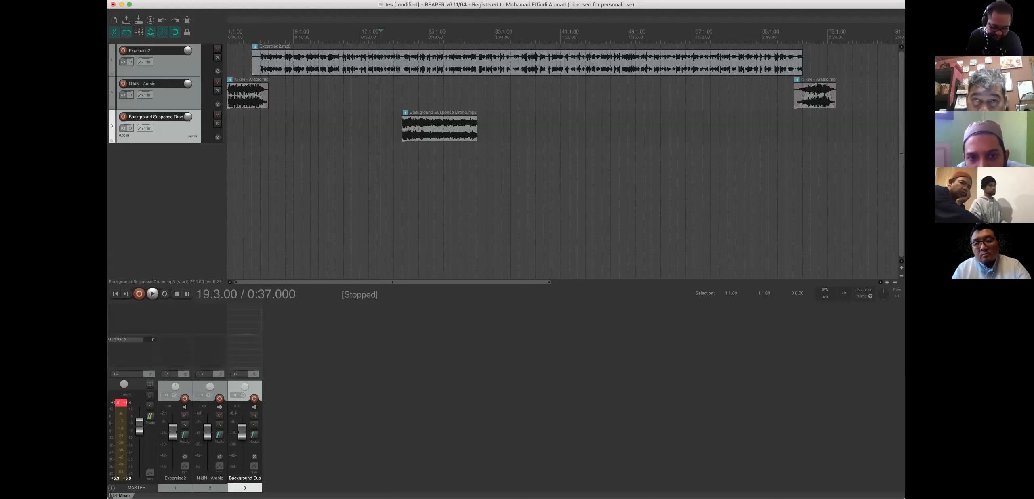
key("super+z")
key("super+z")
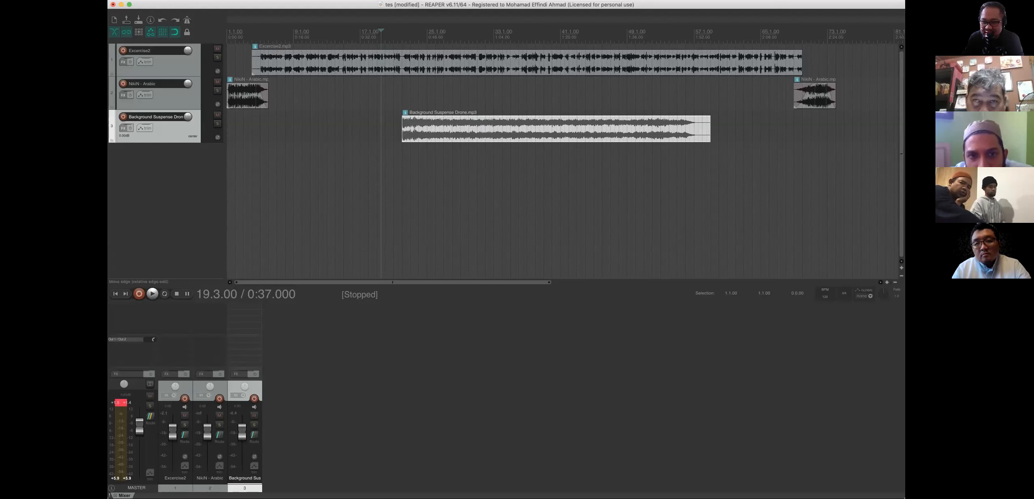
mouse_move(710, 130)
left_mouse_down()
mouse_move(443, 130)
mouse_move(710, 129)
left_mouse_up()
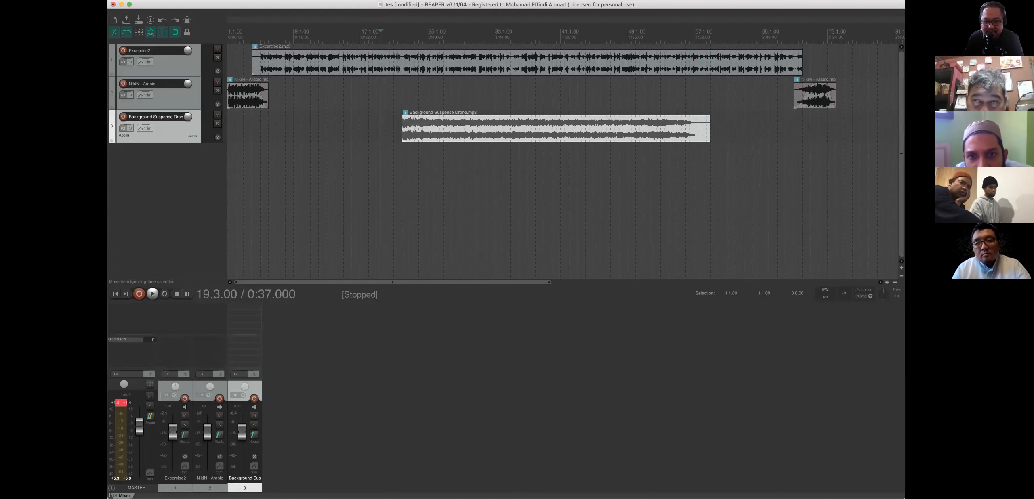
Split the drone clip at 1:16 and 1:34, keeping only the middle section, and move it to start at 0:42
left_click(543, 133)
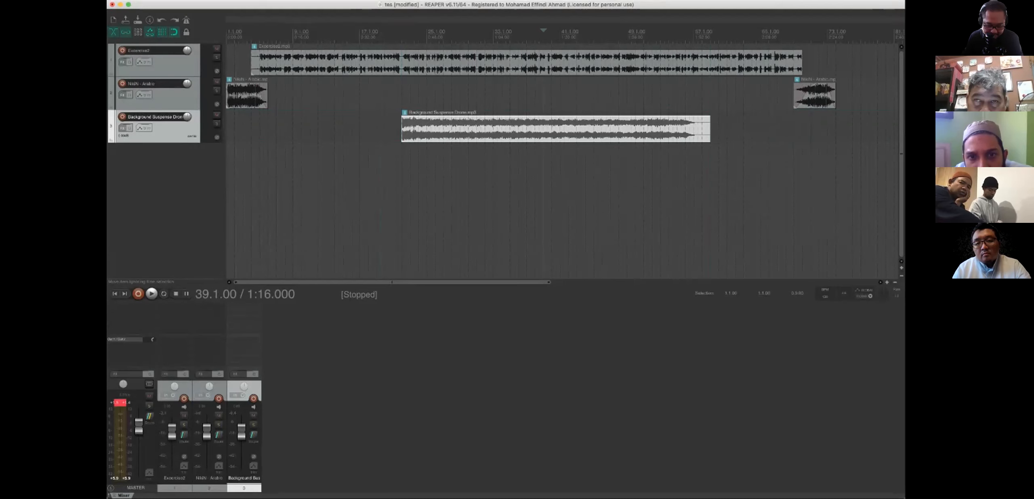
key("s")
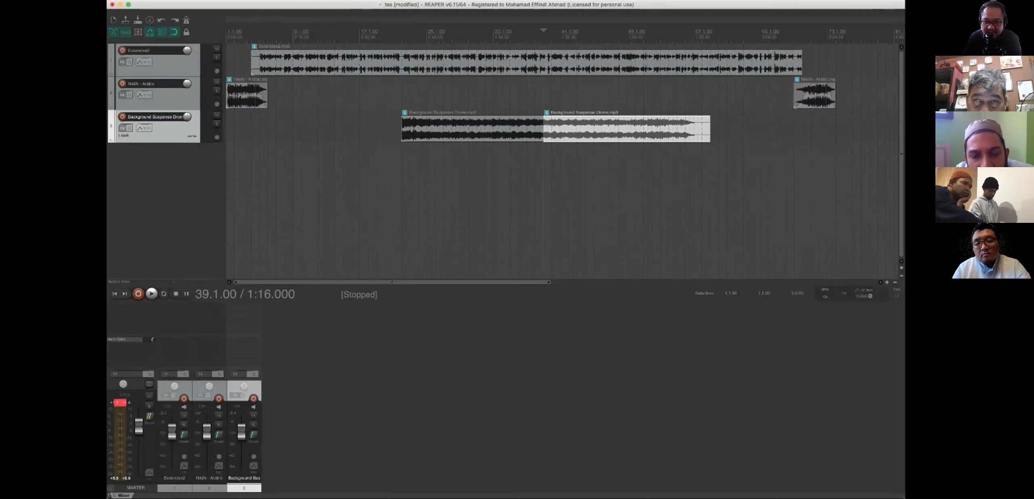
key("s")
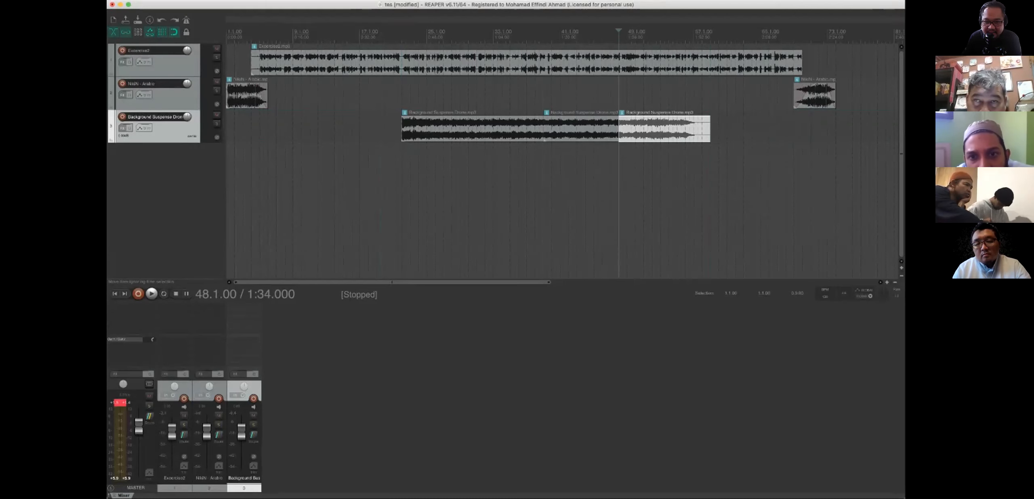
left_click(507, 128)
key("Delete")
left_click(627, 129)
key("Delete")
left_click_drag(567, 127, 425, 127)
Play the project from 0:40 twice to hear the shortened drone clip under the voice
left_click(392, 129)
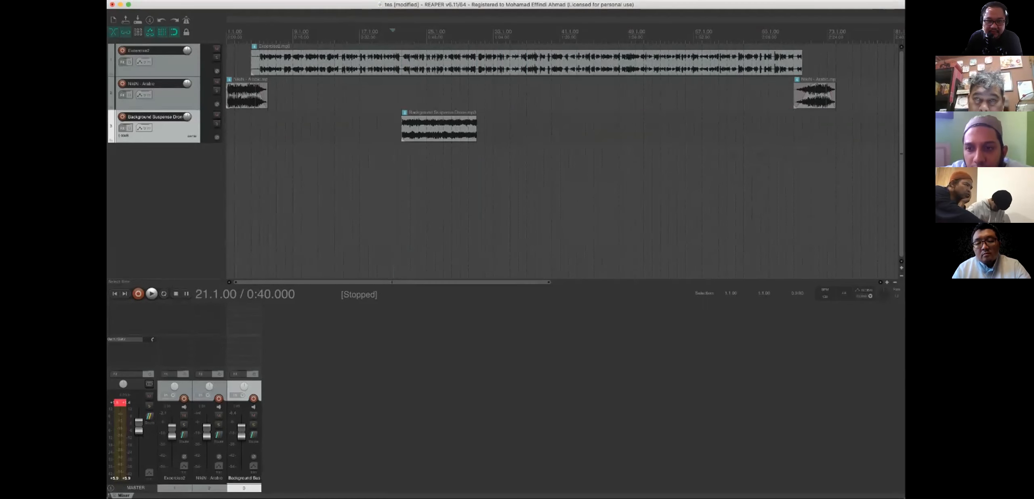
key("space")
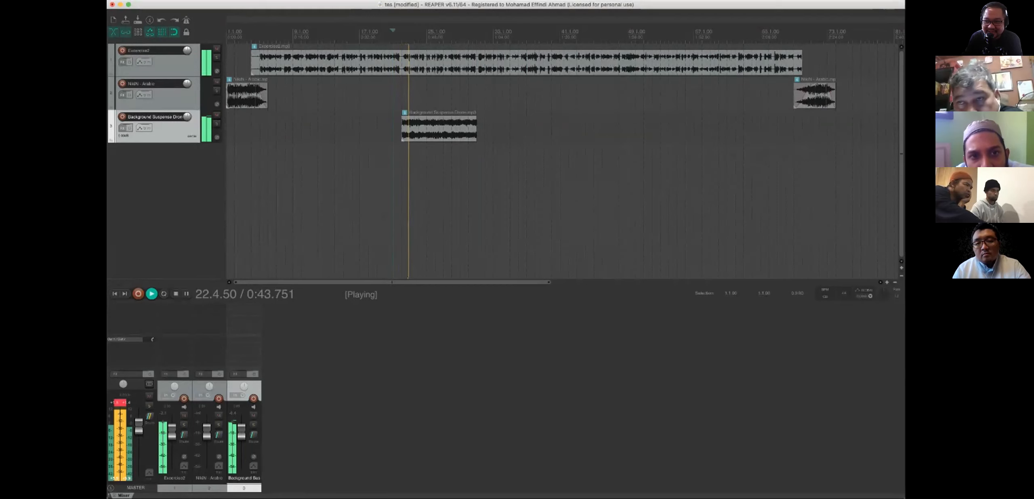
key("space")
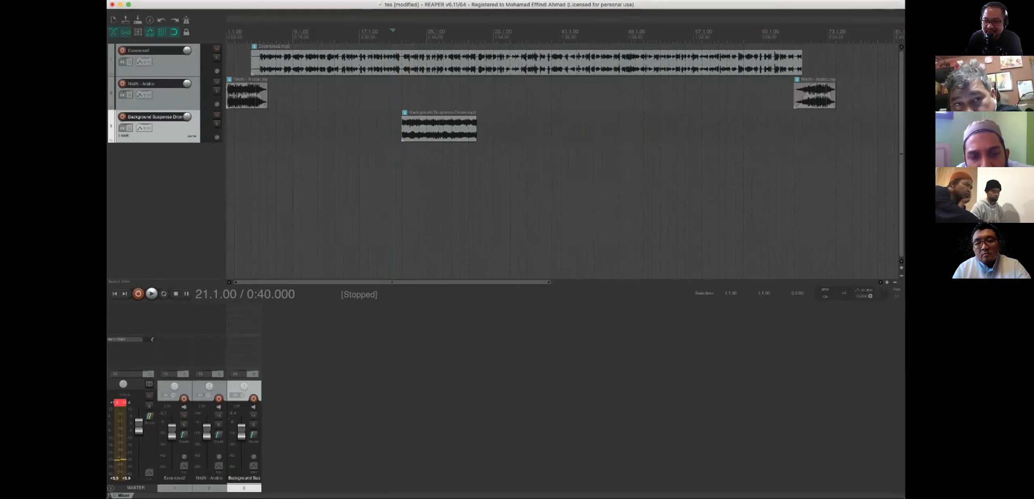
key("space")
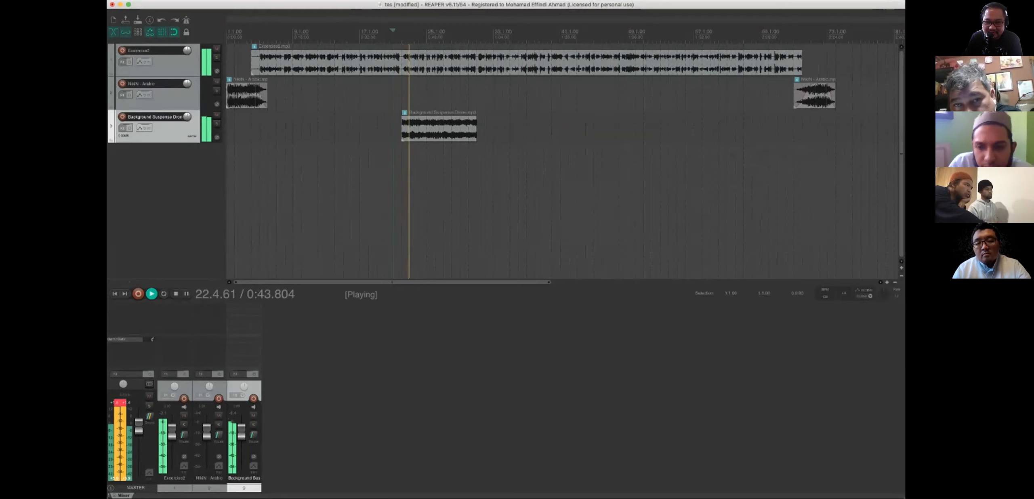
key("space")
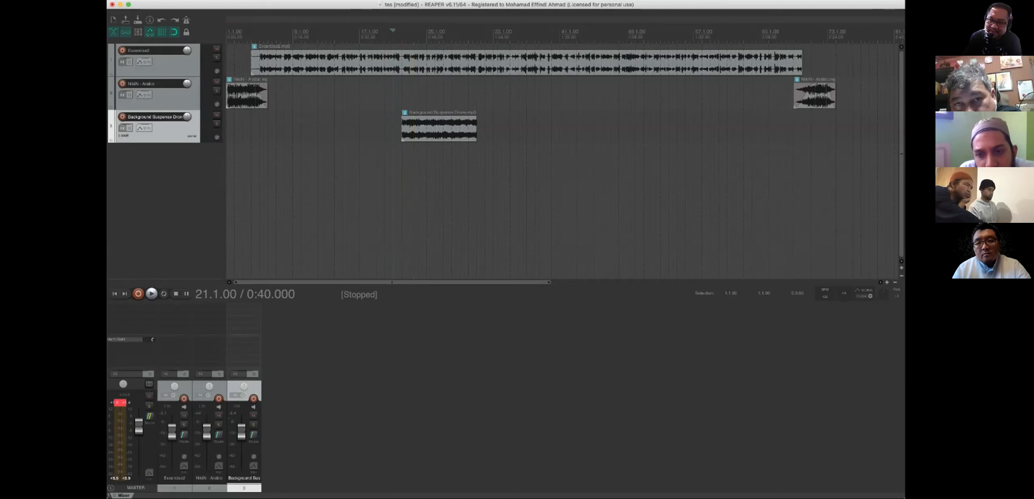
left_click(451, 129)
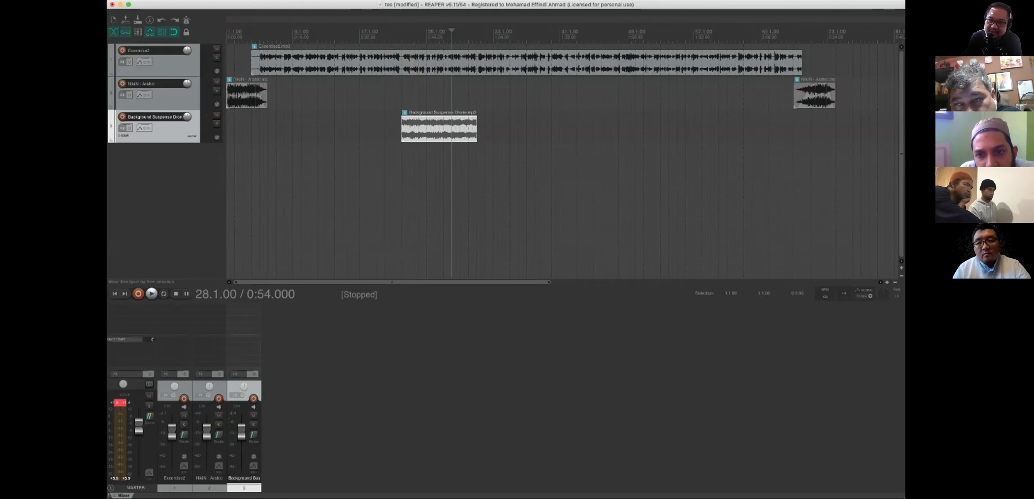
left_click(472, 63)
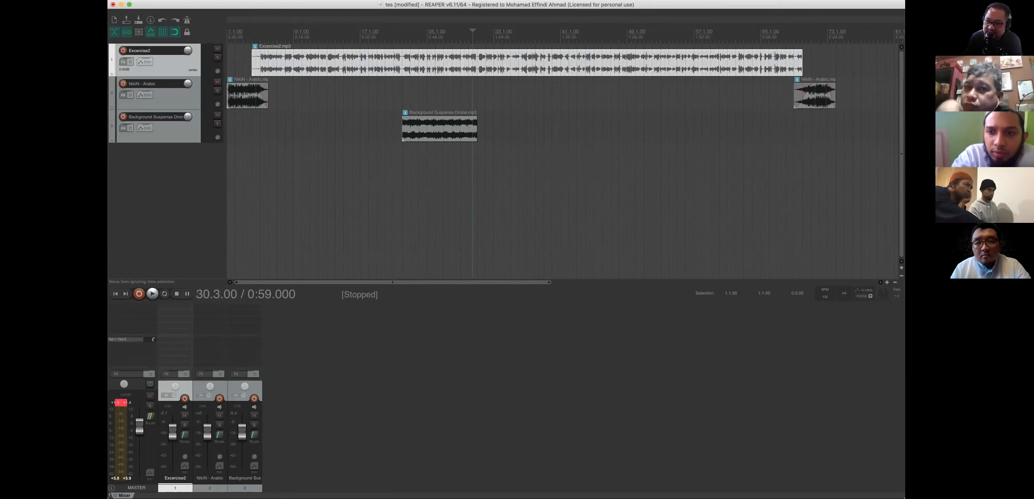
Lower the drone track's volume and fine-tune the level while playing from 0:39 through the end of its clip
left_click(427, 129)
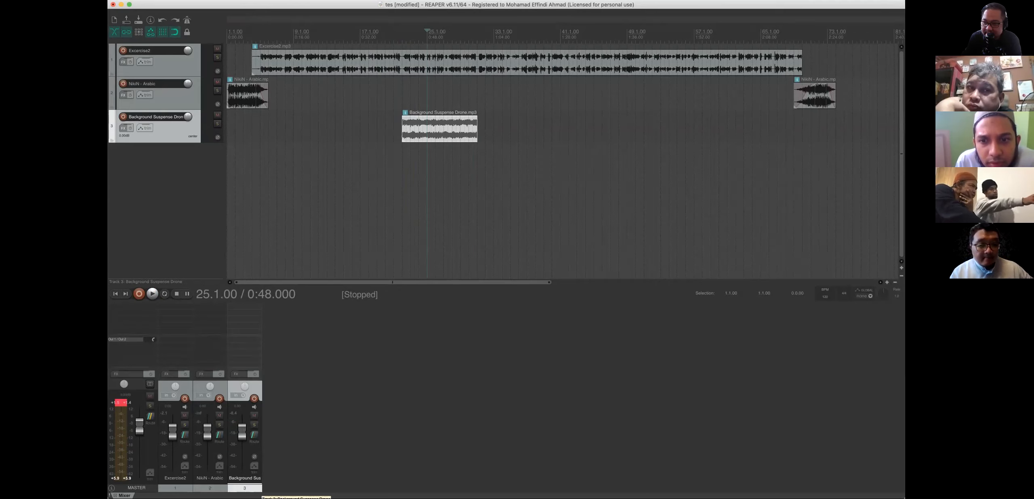
left_click_drag(242, 431, 244, 453)
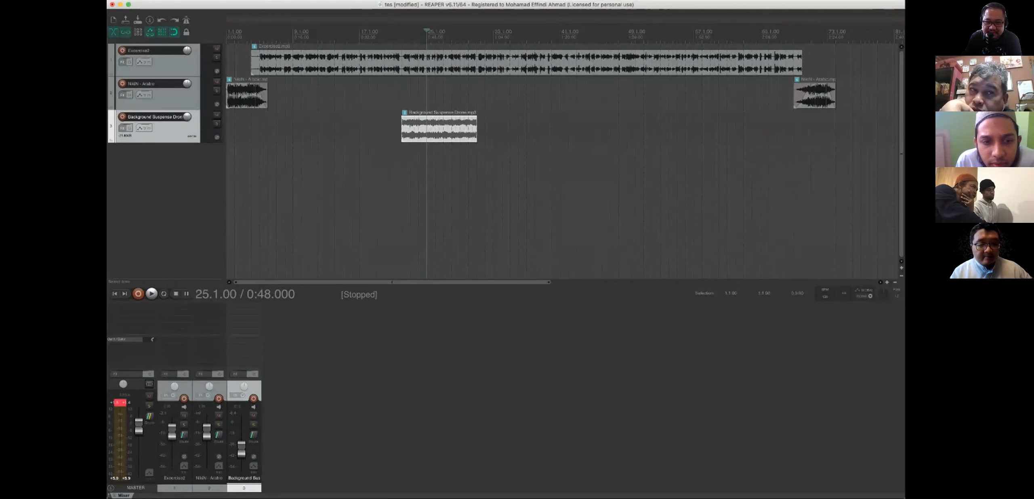
left_click(389, 131)
key("space")
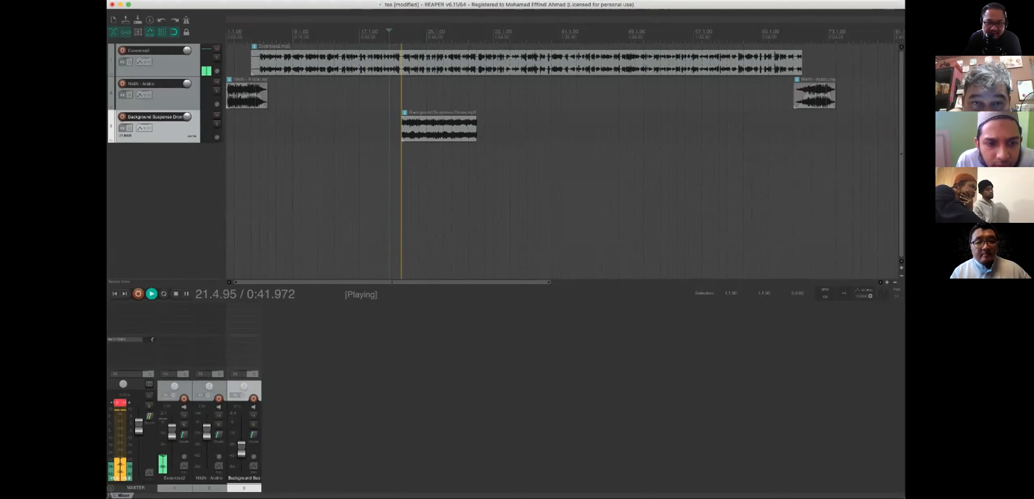
left_click_drag(241, 451, 241, 442)
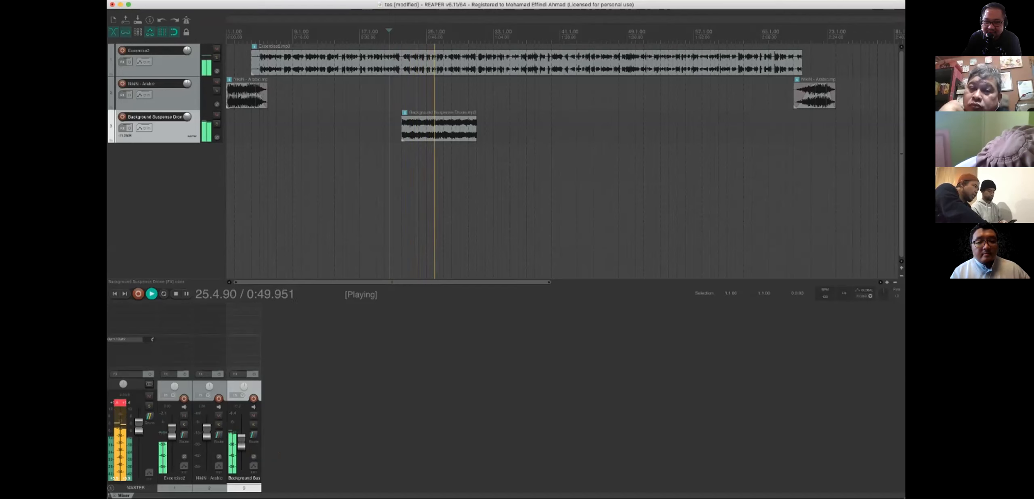
left_click_drag(241, 442, 241, 441)
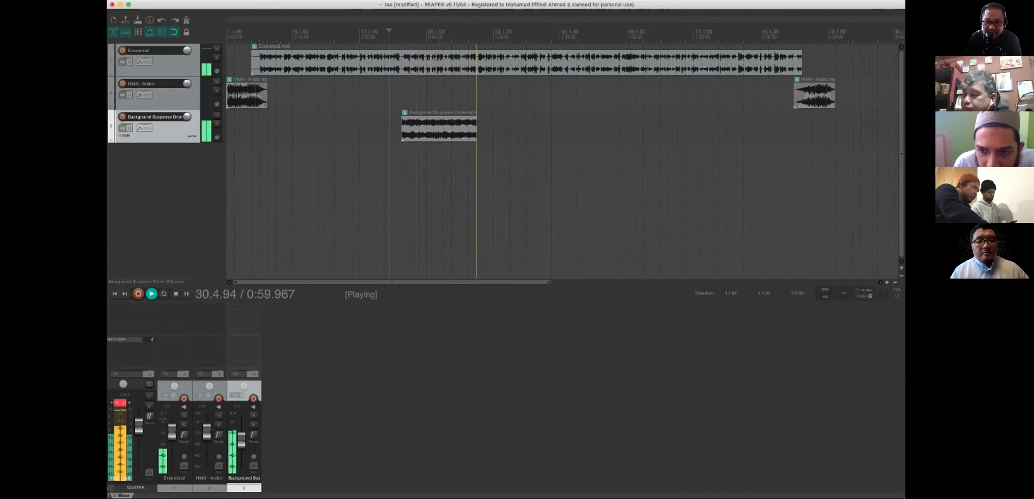
key("space")
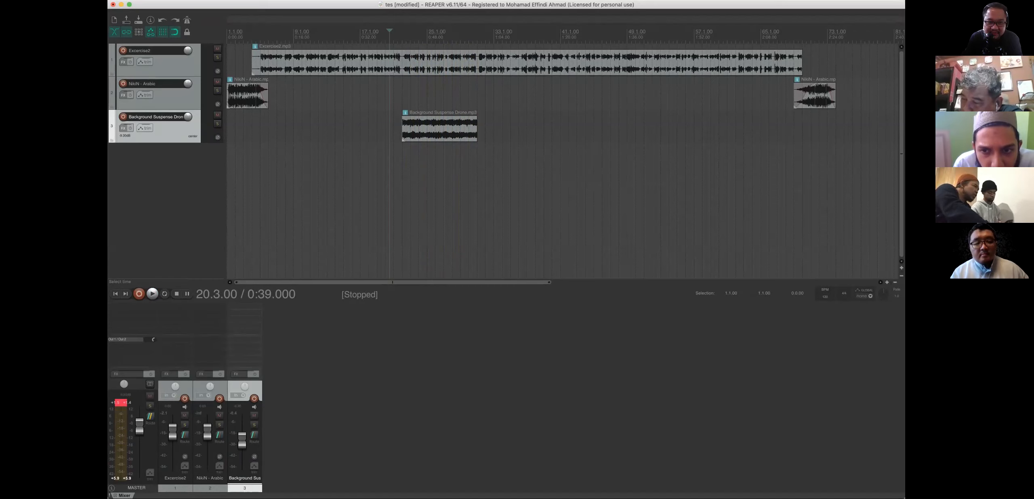
Add a long fade-in and fade-out to the drone clip and play it from 0:39
left_click_drag(403, 118, 440, 120)
key("space")
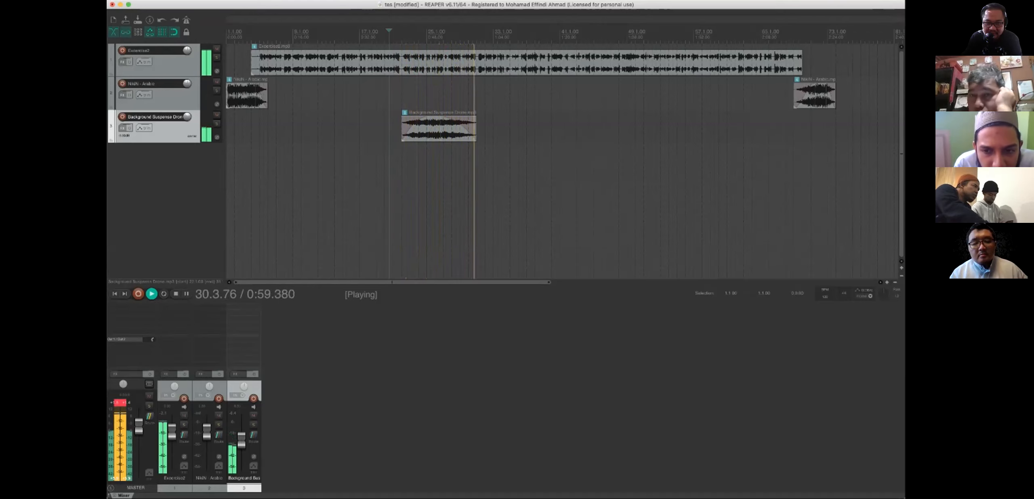
key("space")
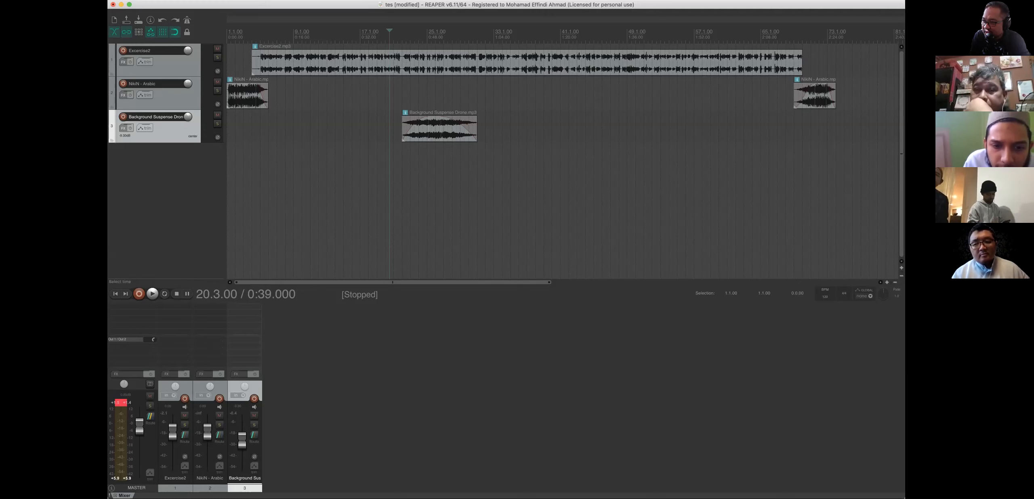
Import the Arabic music file again onto a new fourth track, starting at about 1:08
key("super+Tab")
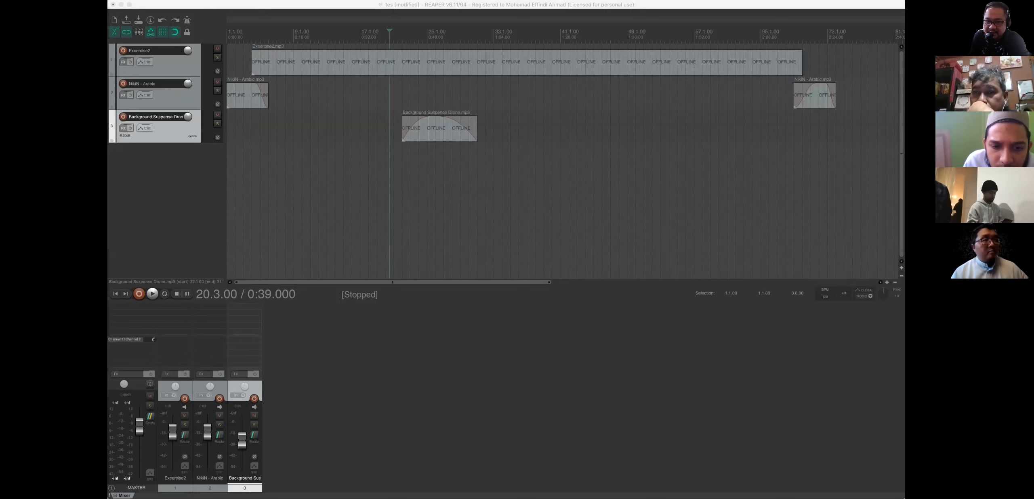
left_click_drag(900, 153, 514, 153)
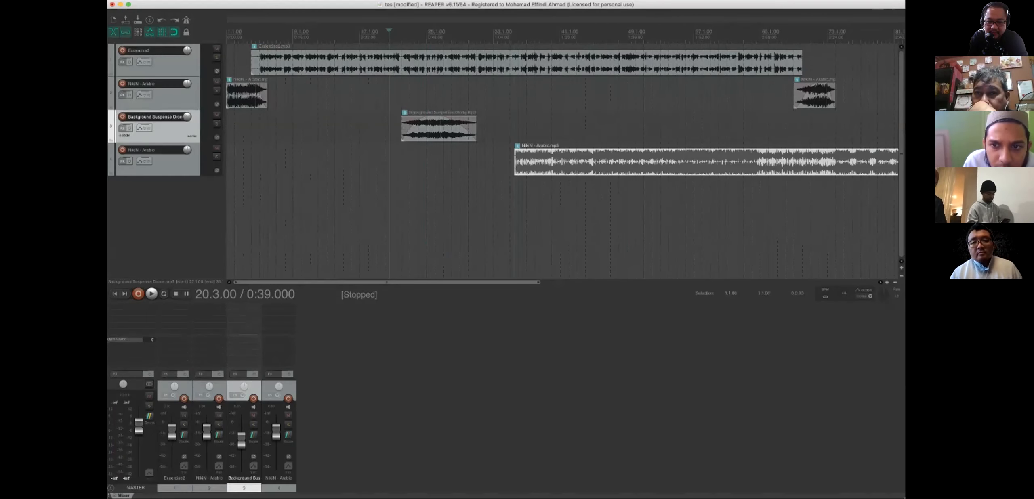
scroll(565, 162, "right", 10)
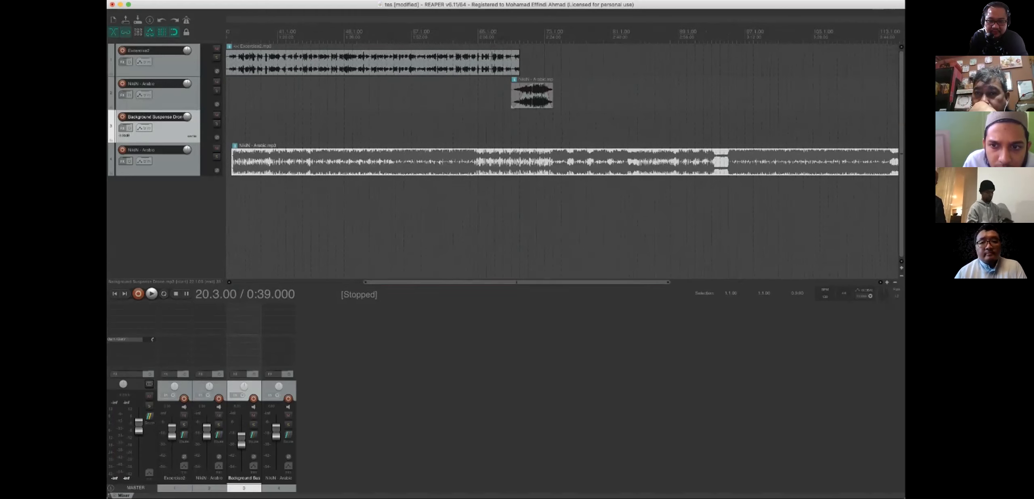
scroll(440, 129, "down", 4)
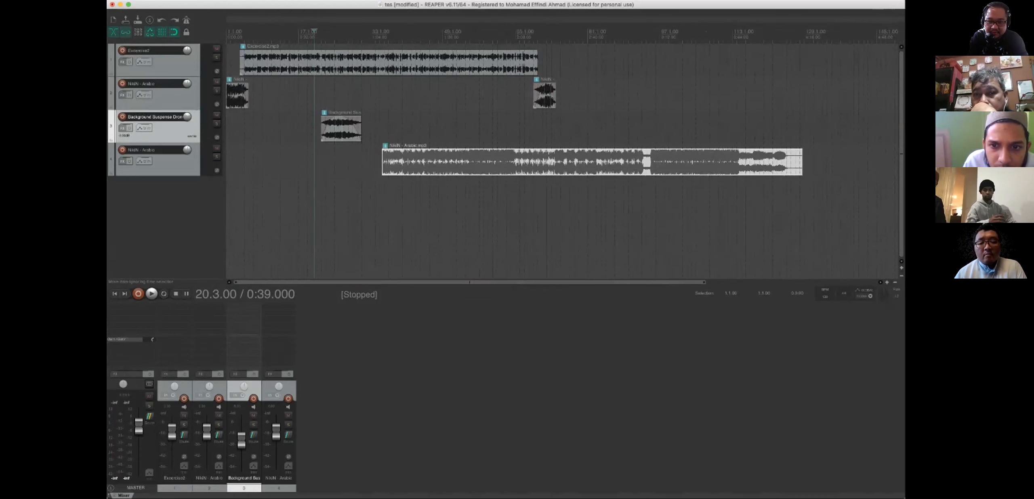
Split the new Arabic music clip at 3:06 and 3:48, delete the outer parts and move the middle section to start at 1:18
left_click(646, 162)
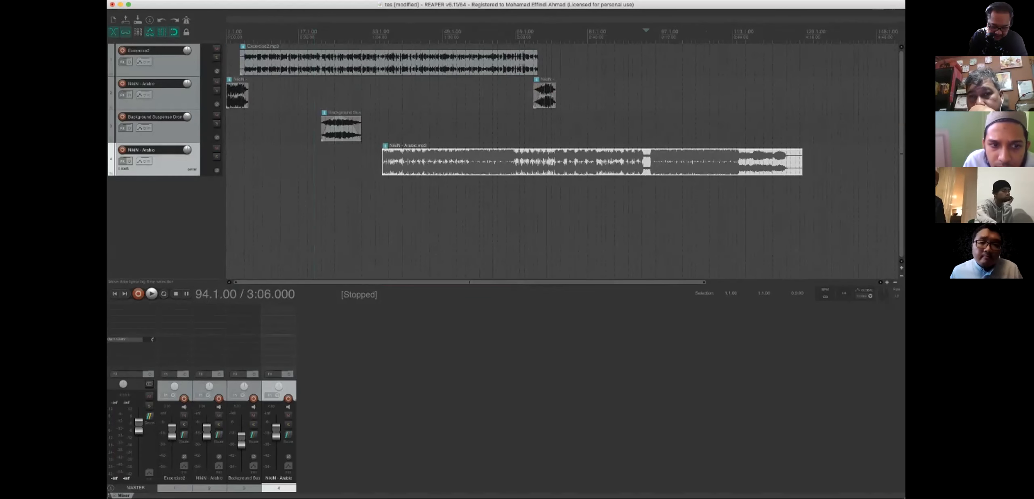
key("s")
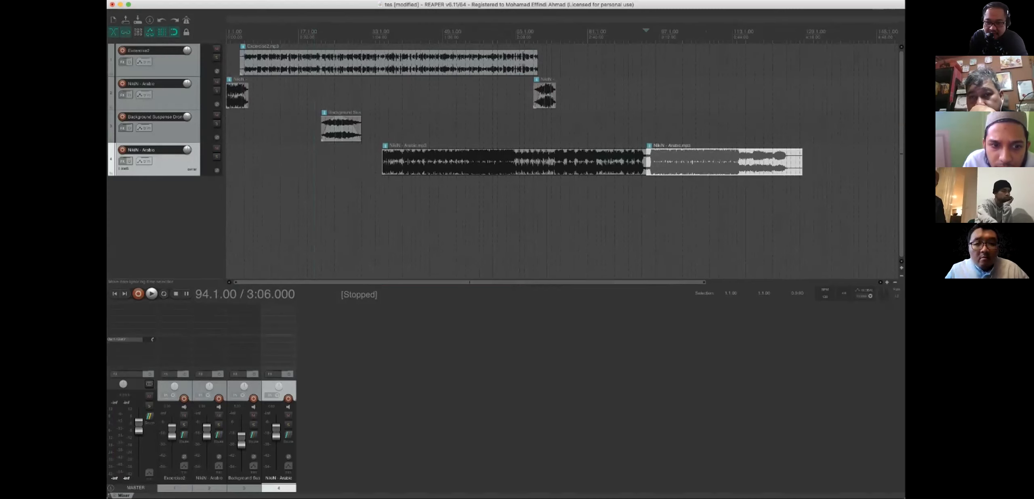
left_click(742, 161)
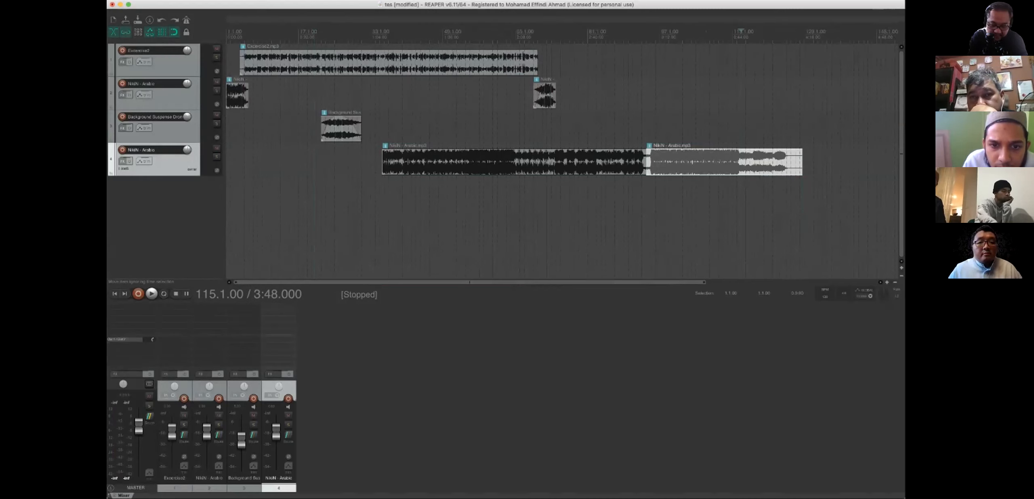
key("s")
left_click(623, 162)
key("Delete")
left_click(754, 162)
key("Delete")
left_click_drag(737, 171, 492, 147)
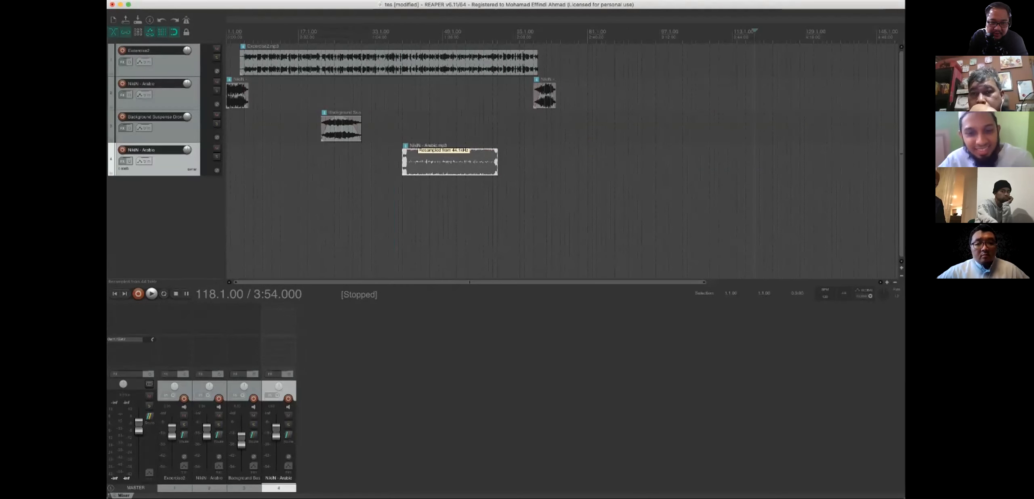
Add a fade-in and fade-out to the fourth track's music clip and place the edit cursor at 1:18 on the voice clip
left_click_drag(403, 150, 417, 150)
left_click_drag(496, 150, 420, 151)
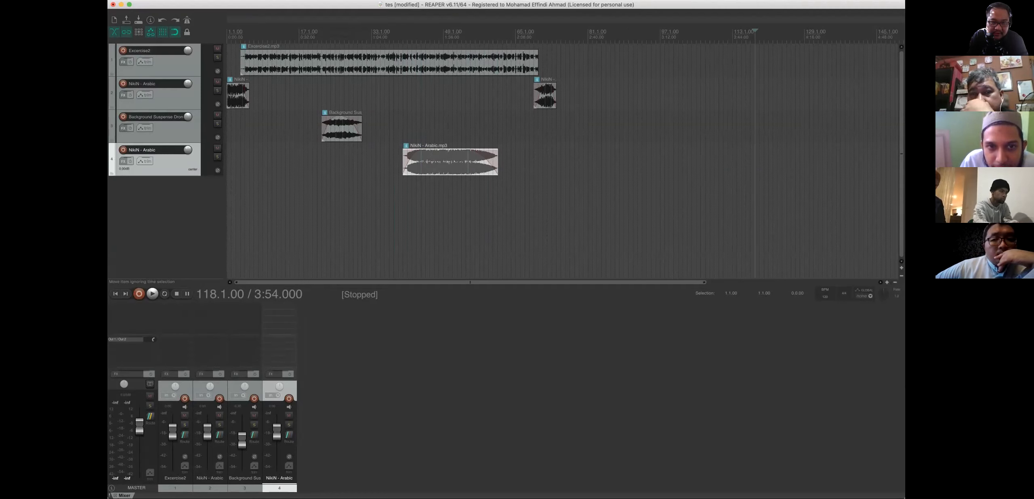
left_click(403, 63)
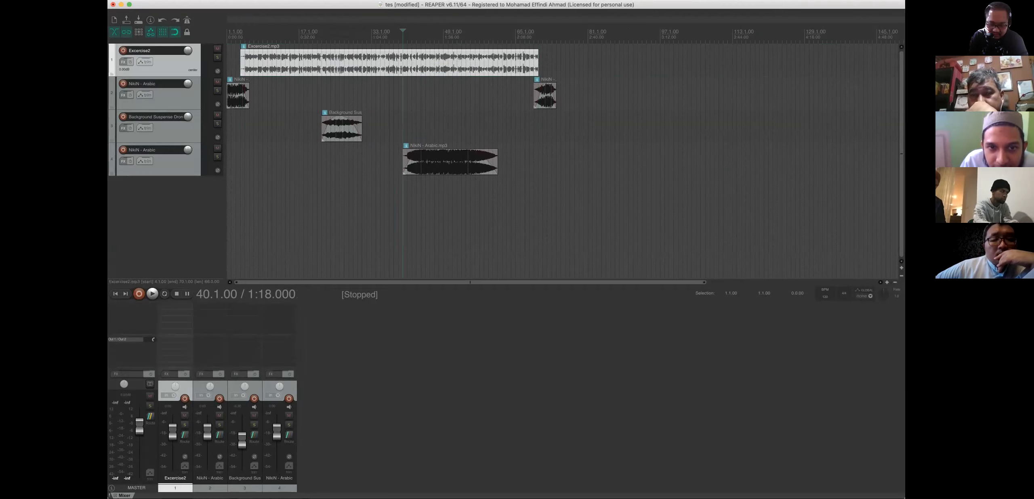
Split the voice clip at 1:18, then shift its second part and the outro clip to follow the fourth track's music clip
key("s")
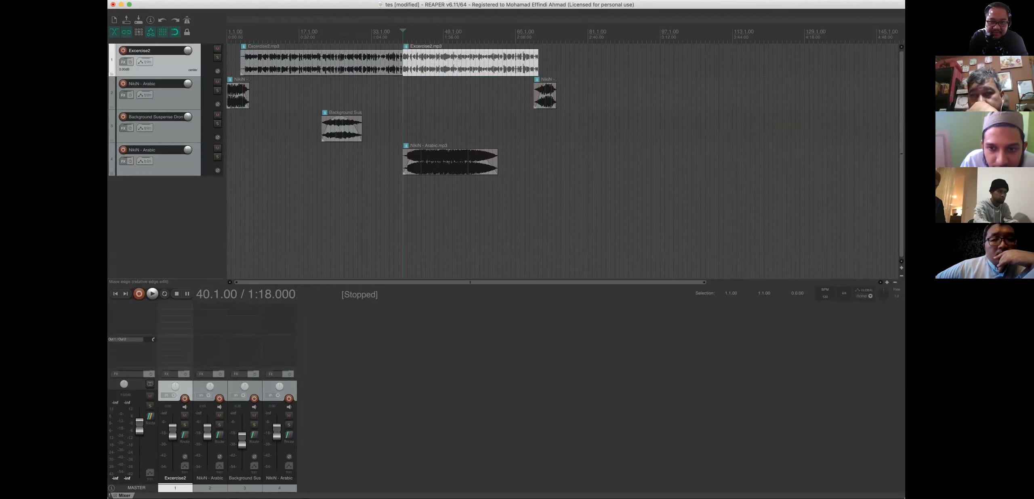
left_click_drag(447, 57, 544, 57)
left_click(545, 86)
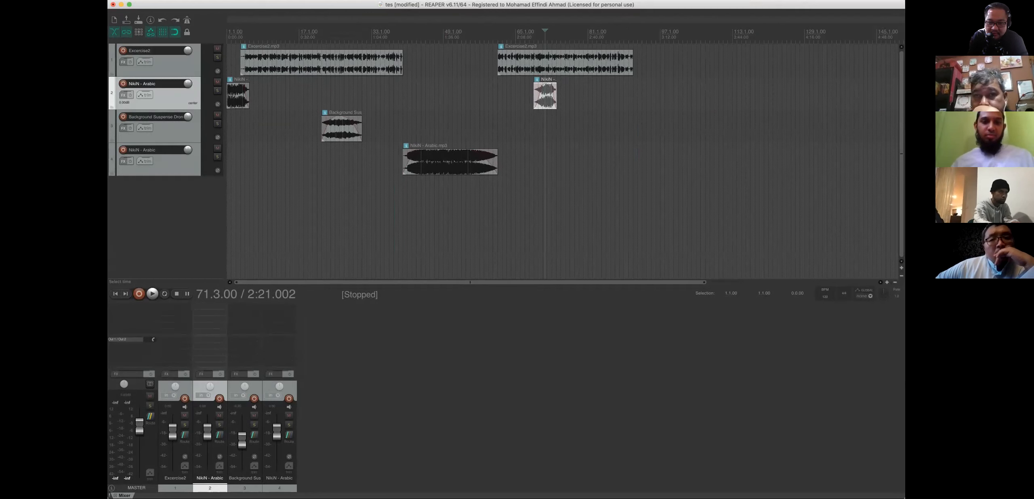
scroll(565, 162, "up", 2)
left_click_drag(604, 93, 716, 93)
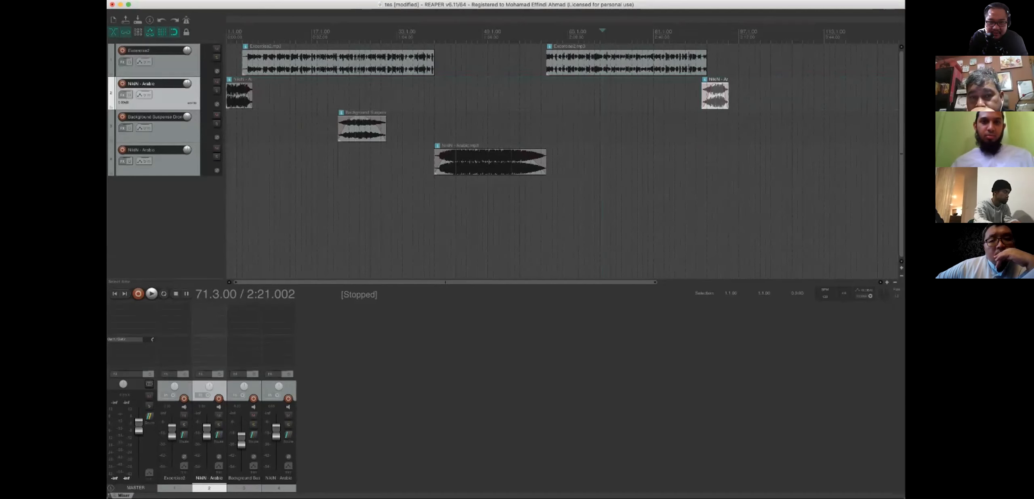
Play the project from 1:10 through the mid-section music into the second voice clip
left_click(412, 31)
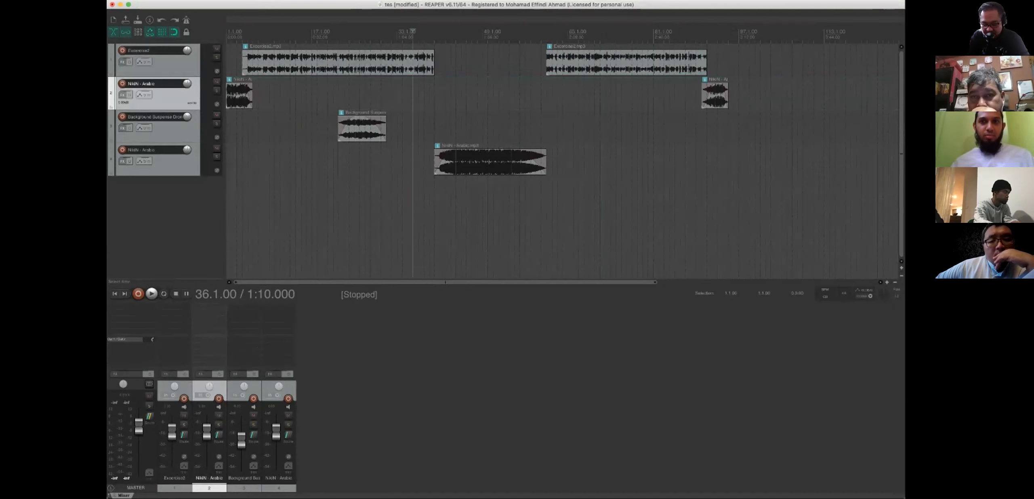
key("space")
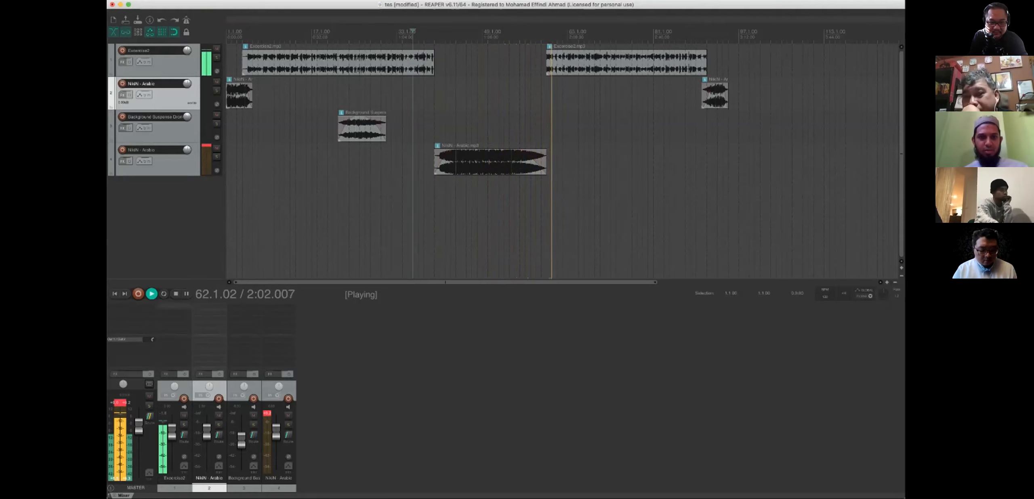
key("space")
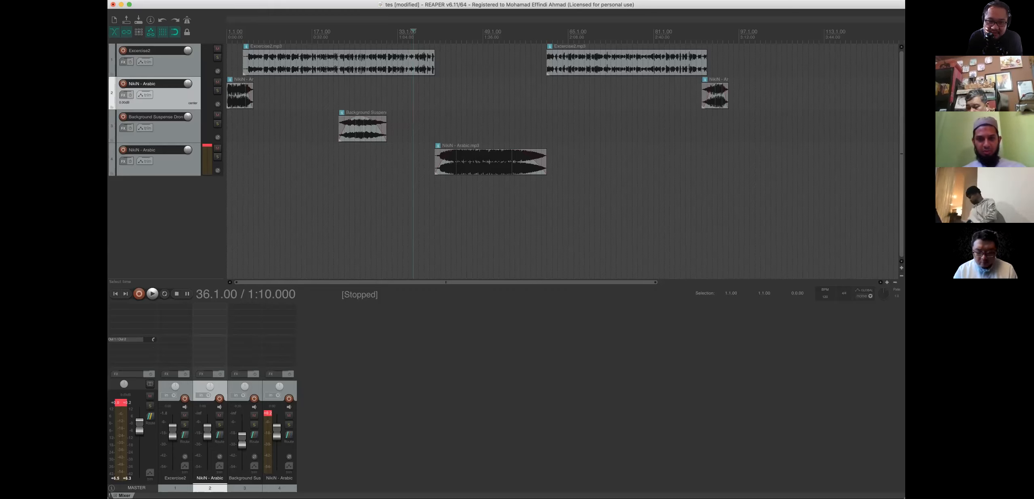
Shorten the fourth track's music clip to end at about 1:42 and adjust its fade-out
left_click_drag(546, 163, 499, 165)
left_click_drag(494, 160, 497, 159)
Move the second voice clip and the outro clip together so the voice starts at about 1:40, slightly overlapping the music fade-out
left_click(616, 63)
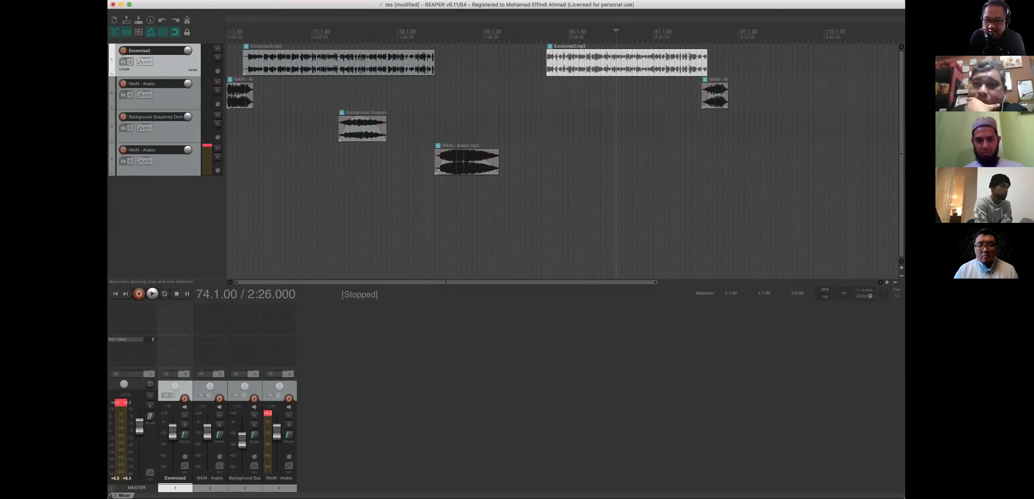
left_click(715, 96, "shift")
left_click_drag(592, 62, 539, 62)
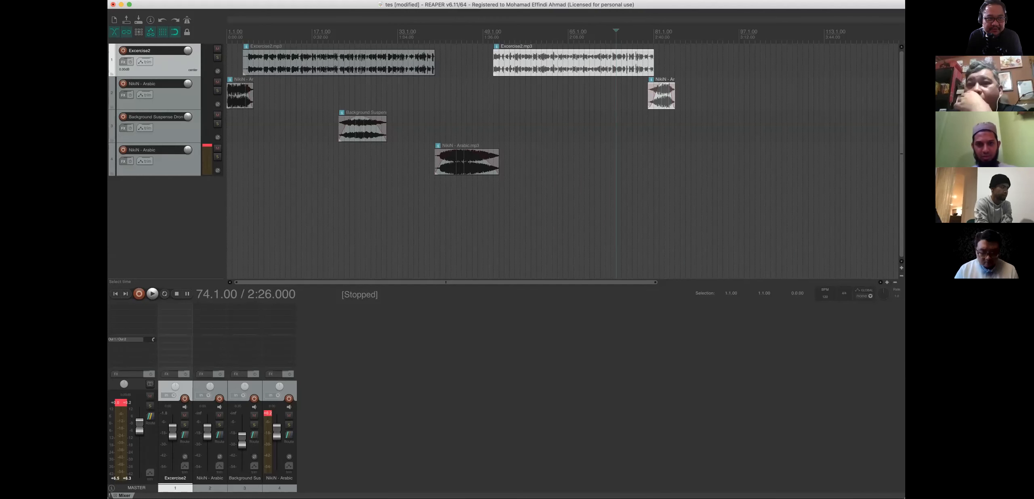
Save the project under its current name and open the dialog for saving it as a new file
left_click(135, 0)
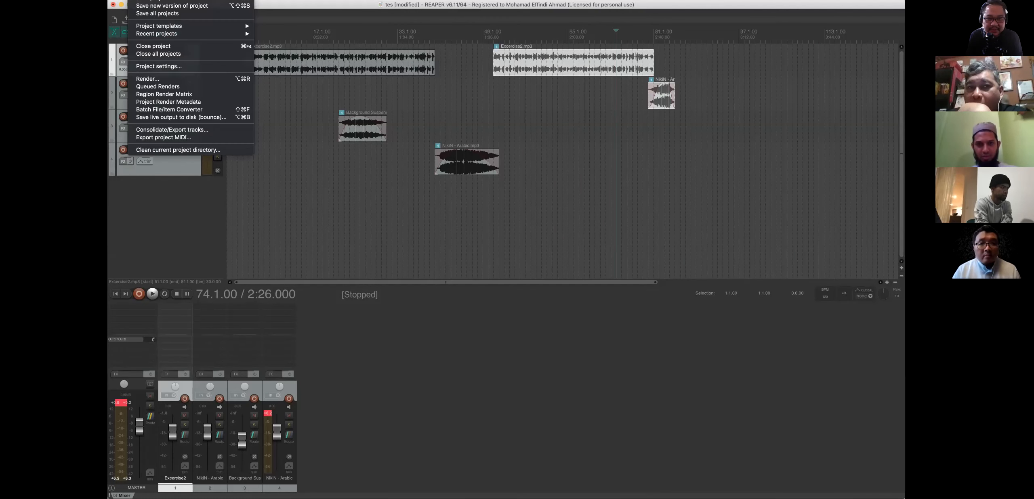
left_click(150, 0)
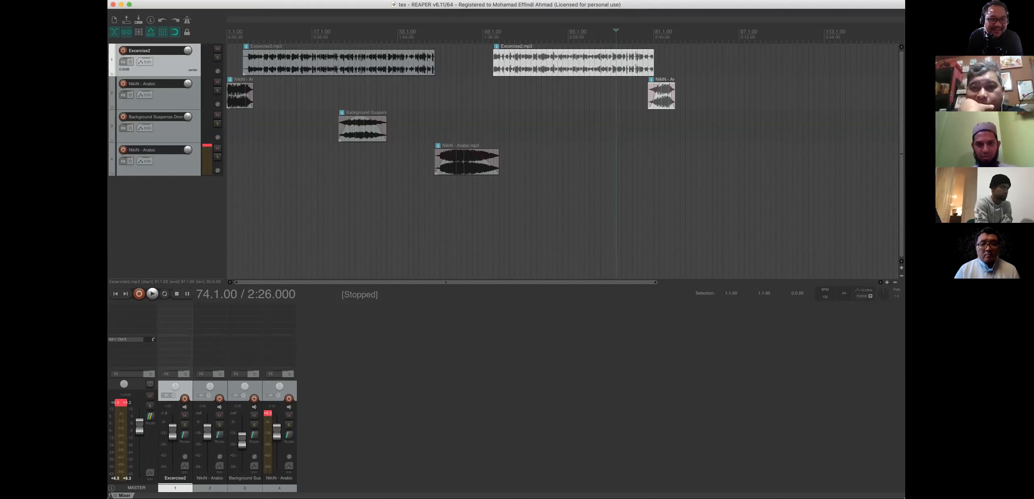
left_click(133, 0)
left_click(150, 1)
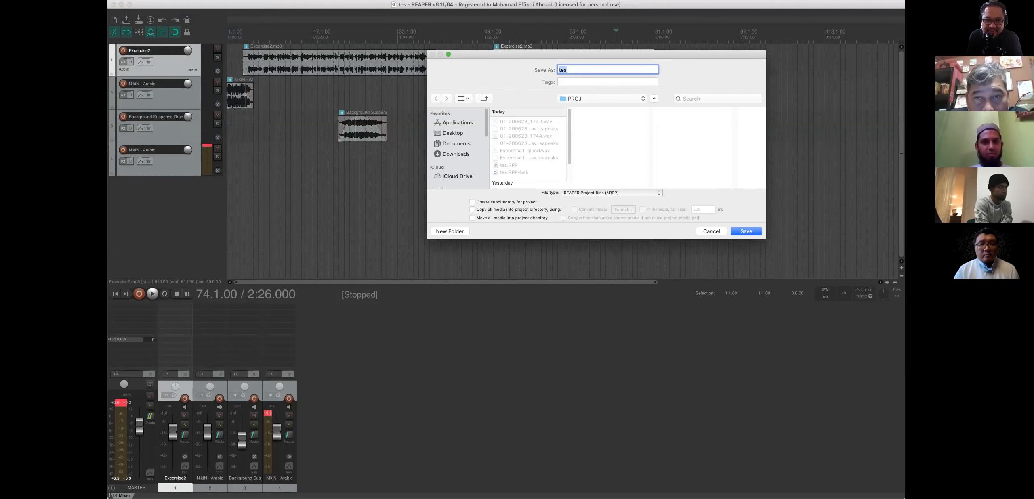
left_click(602, 99)
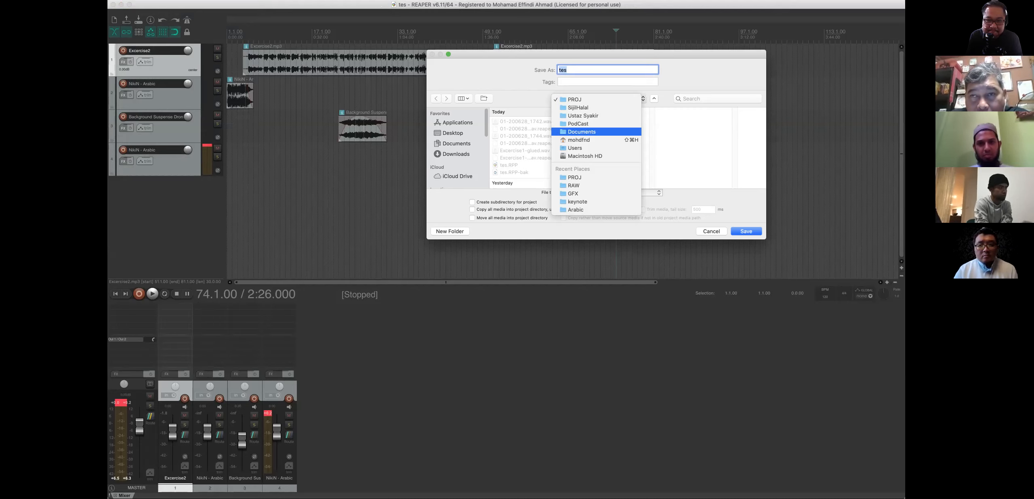
left_click(582, 124)
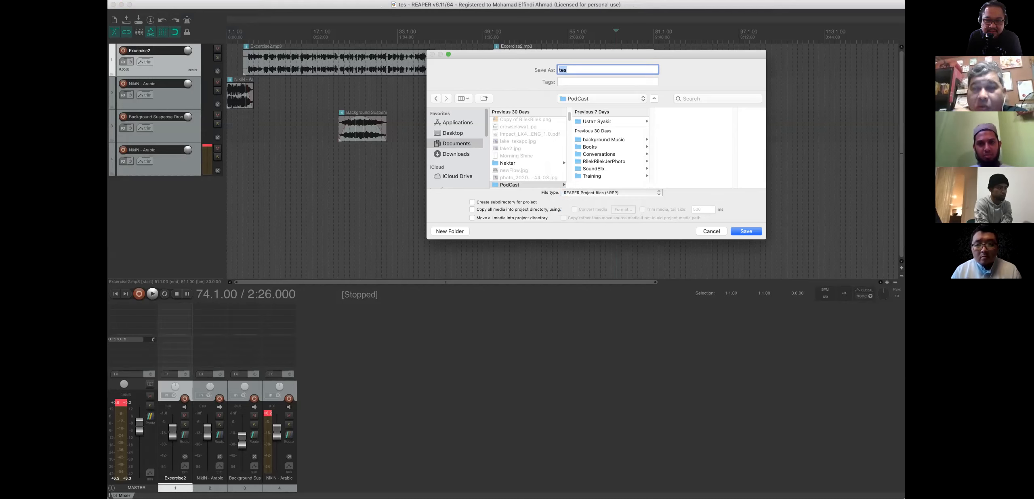
left_click(592, 176)
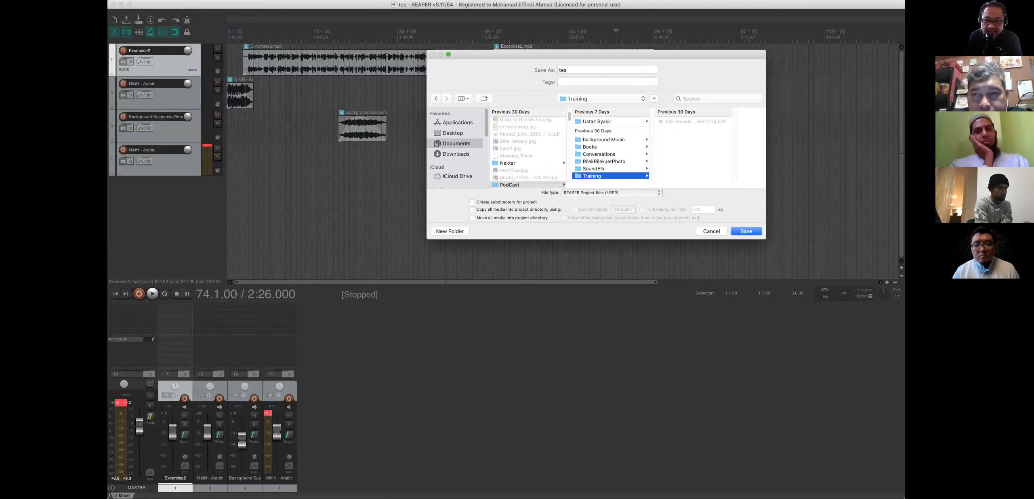
left_click(593, 169)
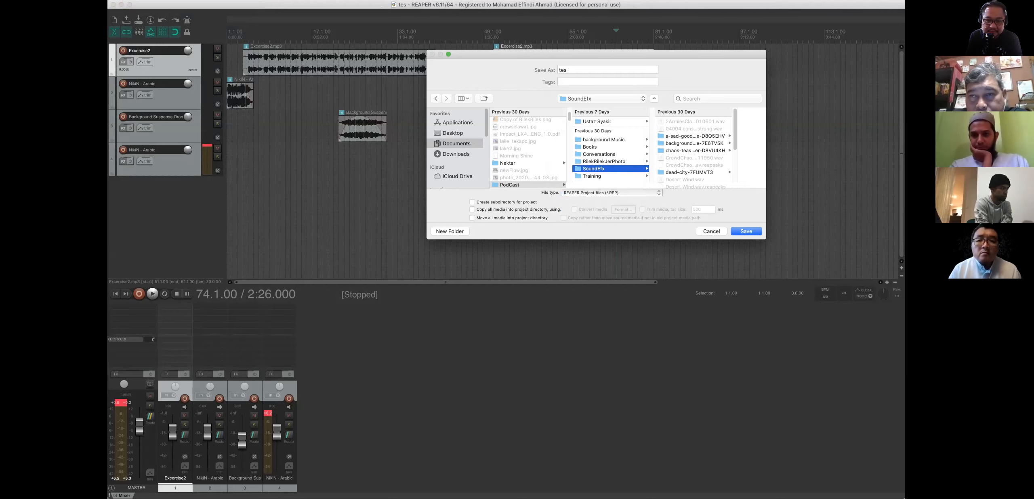
key("Up")
key("Up")
key("Up")
key("Up")
key("Up")
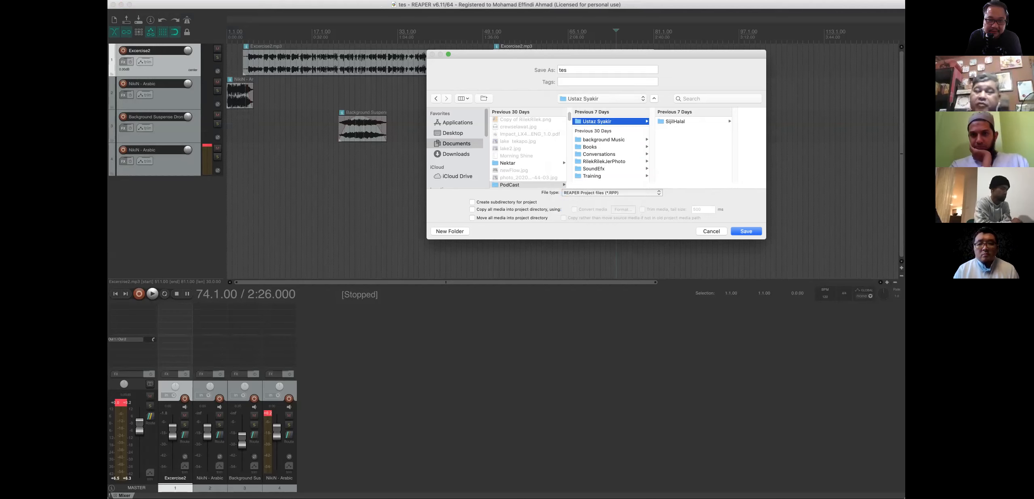
left_click(608, 70)
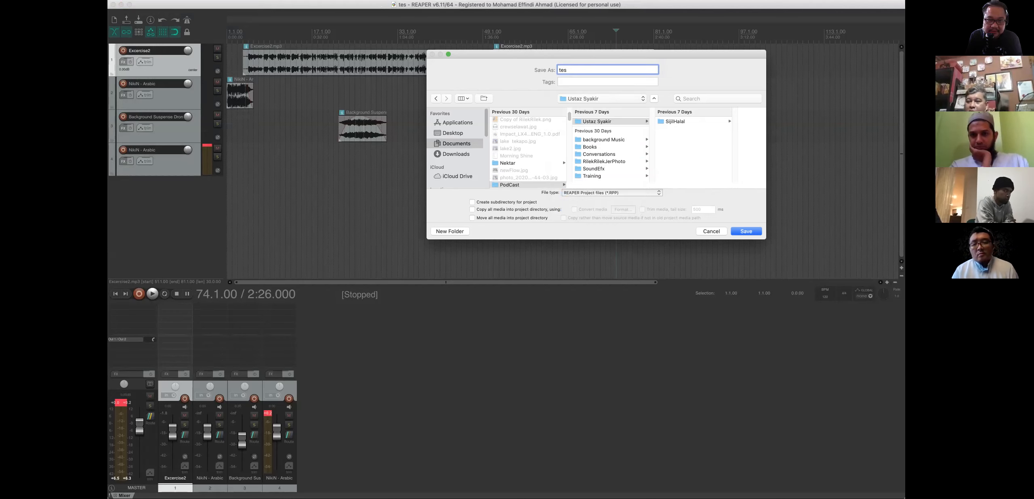
Save the project as Ex2 in the Documents subfolder AudioEditingTrg/TRGMaterial/PROJ
left_click(456, 144)
left_click(518, 122)
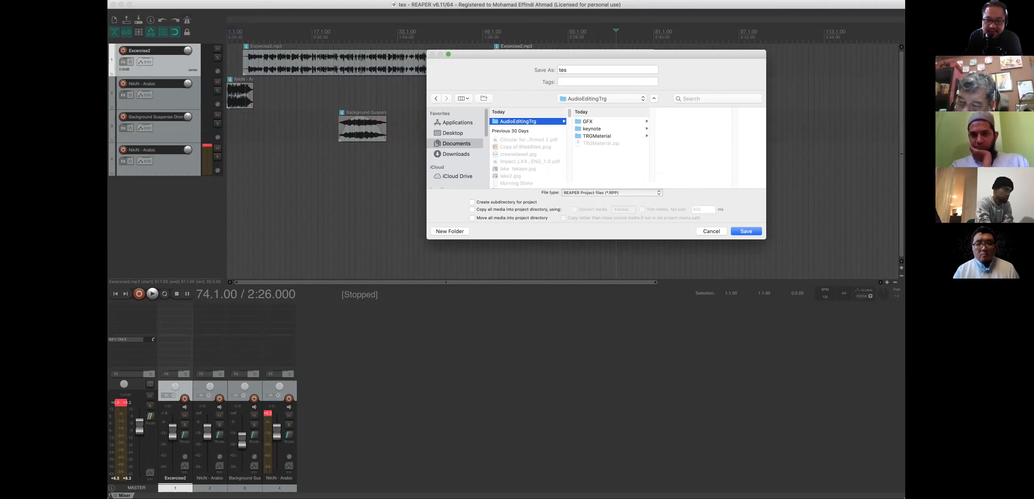
left_click(597, 136)
left_click(671, 136)
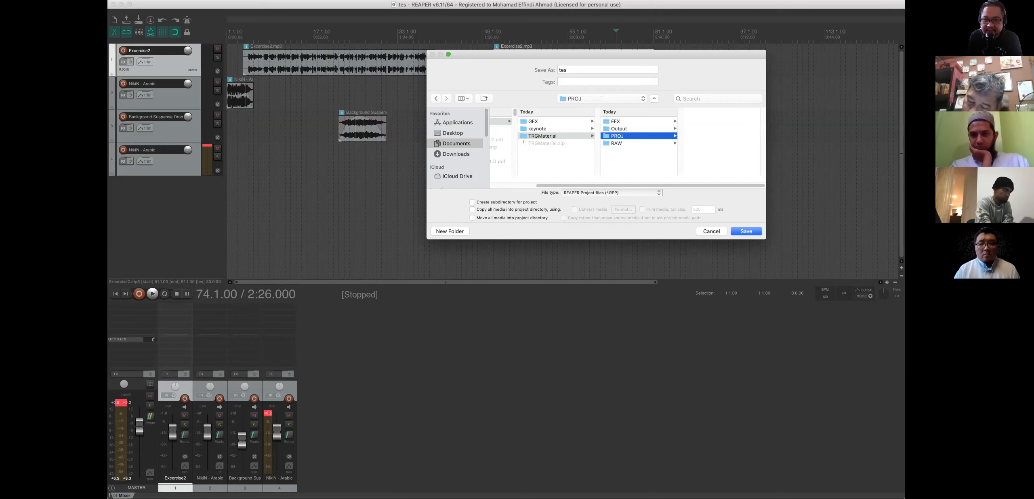
key("Tab")
type("Ex2")
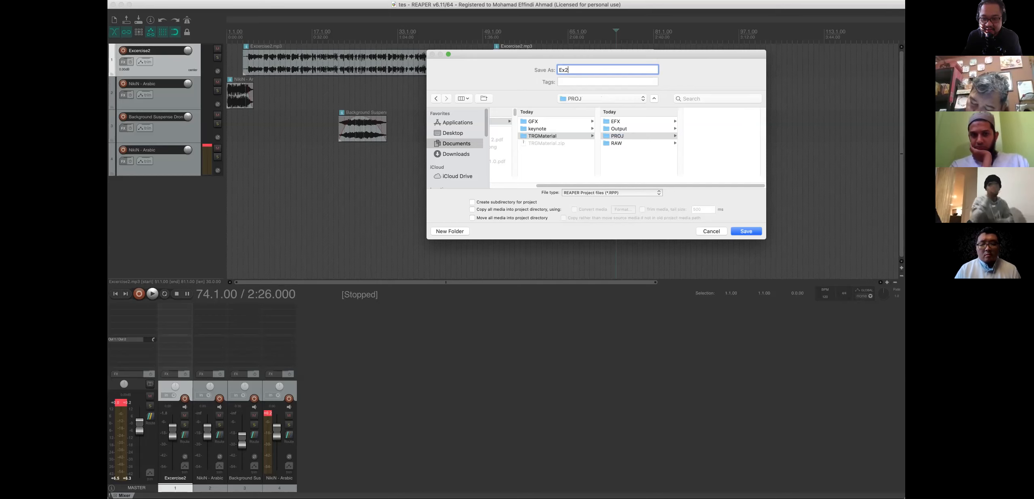
key("Return")
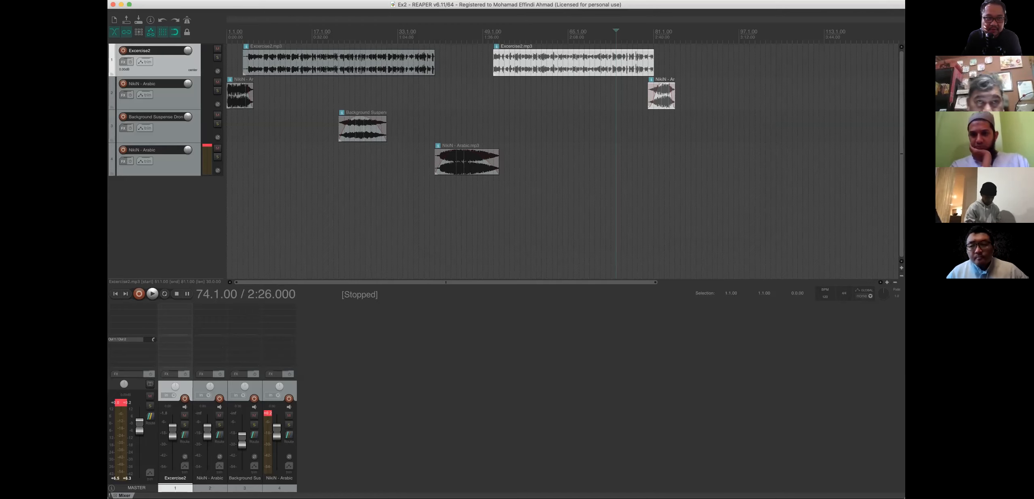
Render the entire project as an MP3 named Ex2_edited into the TRGMaterial/Output folder
left_click(134, 0)
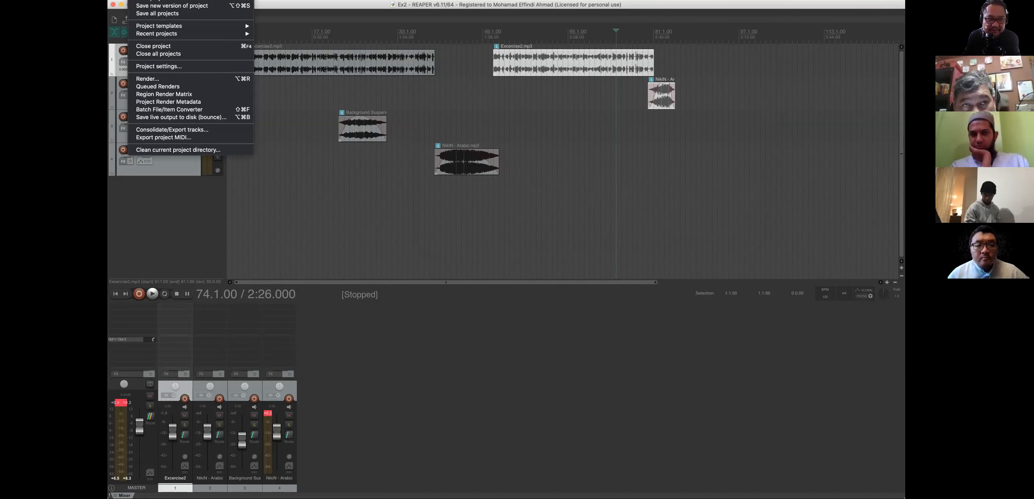
left_click(147, 79)
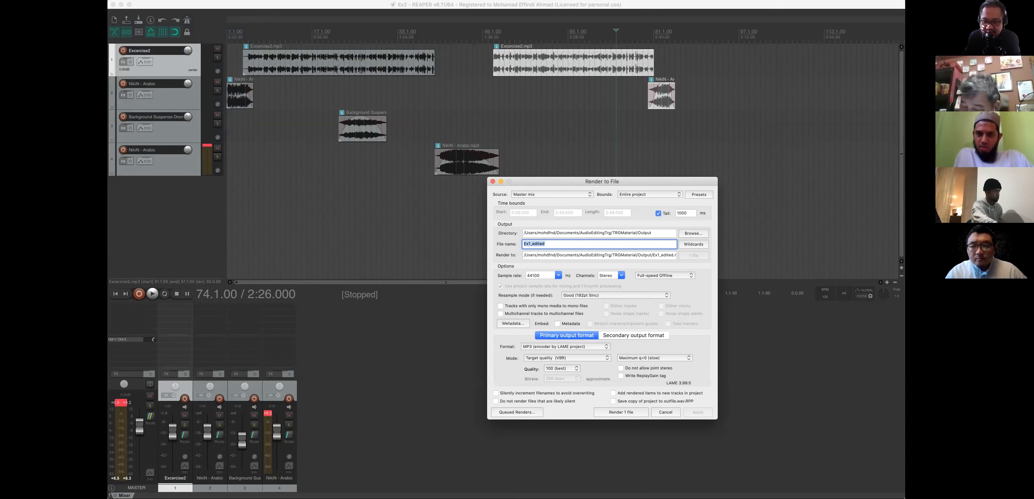
left_click(693, 234)
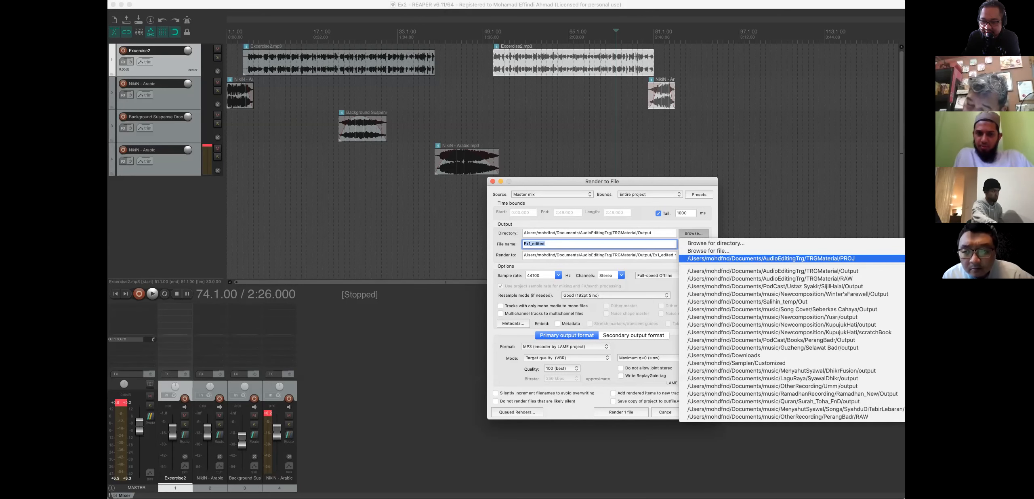
left_click(767, 271)
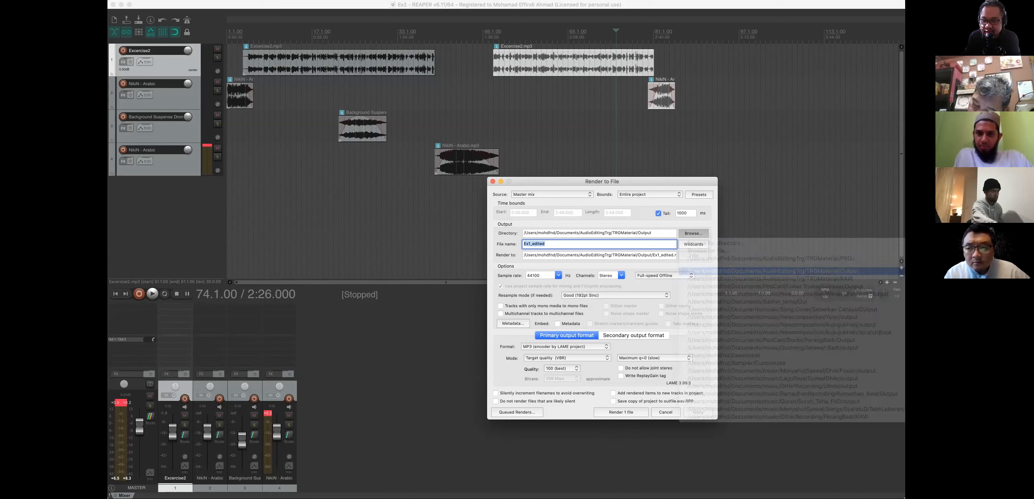
left_click(531, 244)
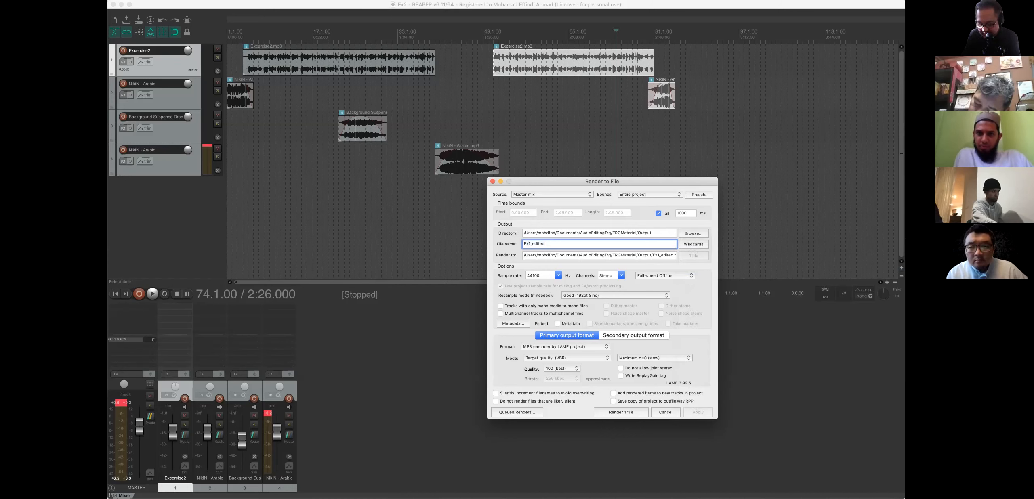
key("BackSpace")
type("2")
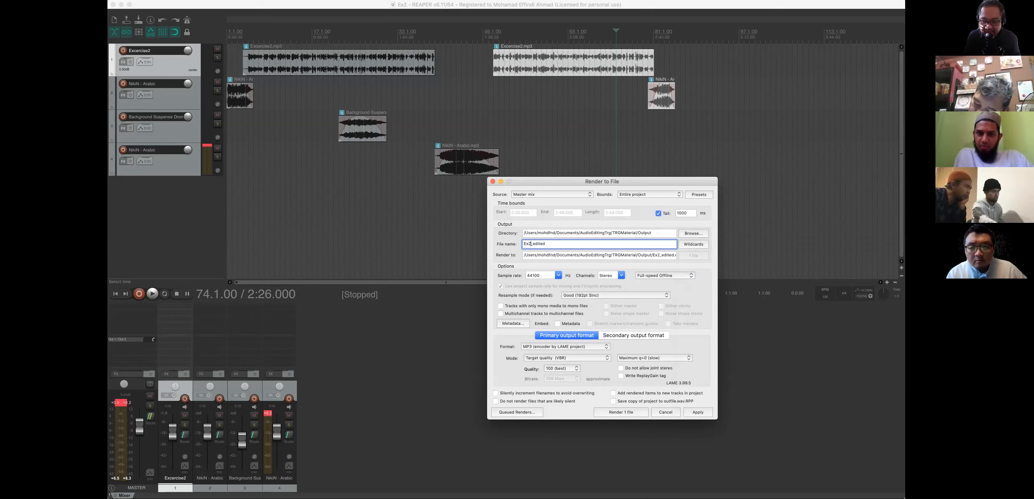
left_click(621, 412)
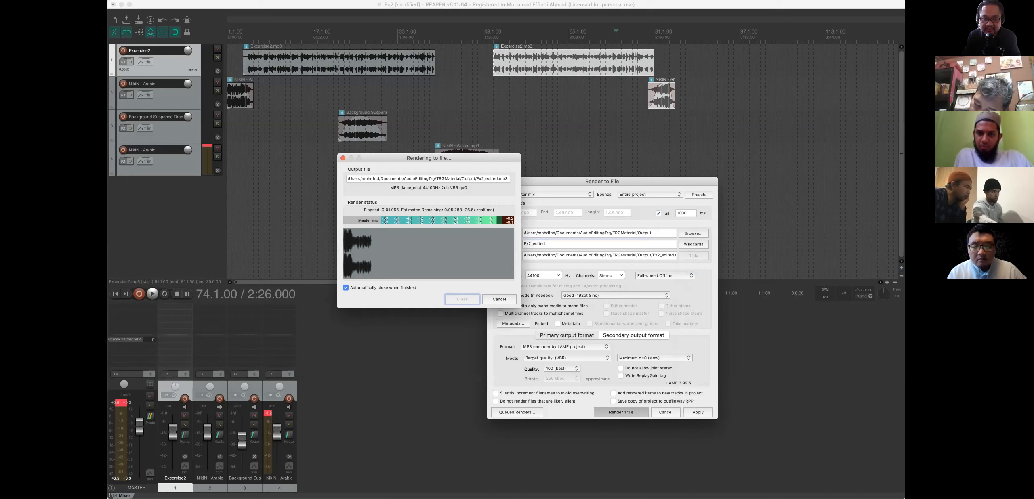
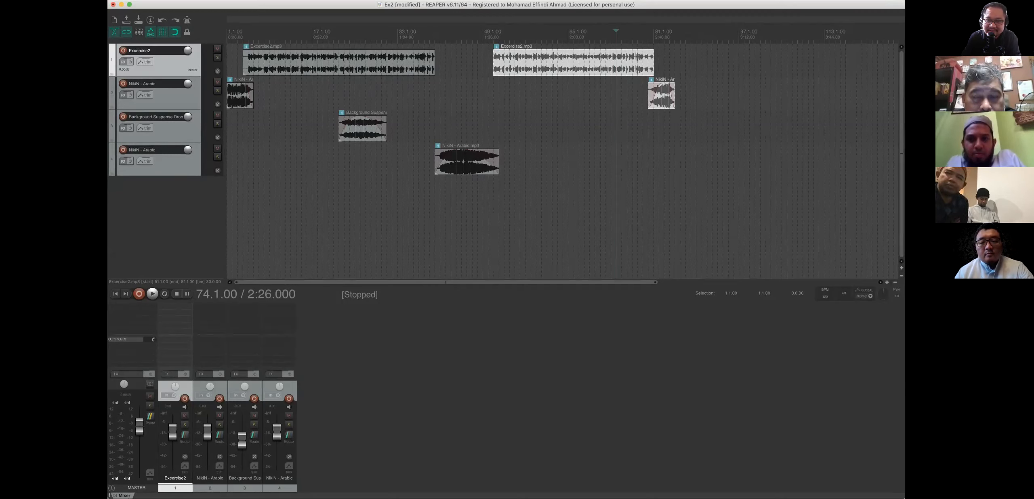
Play the mid-section music from about 1:26 and its transition into the second voice clip from 1:42
left_click(504, 92)
key("space")
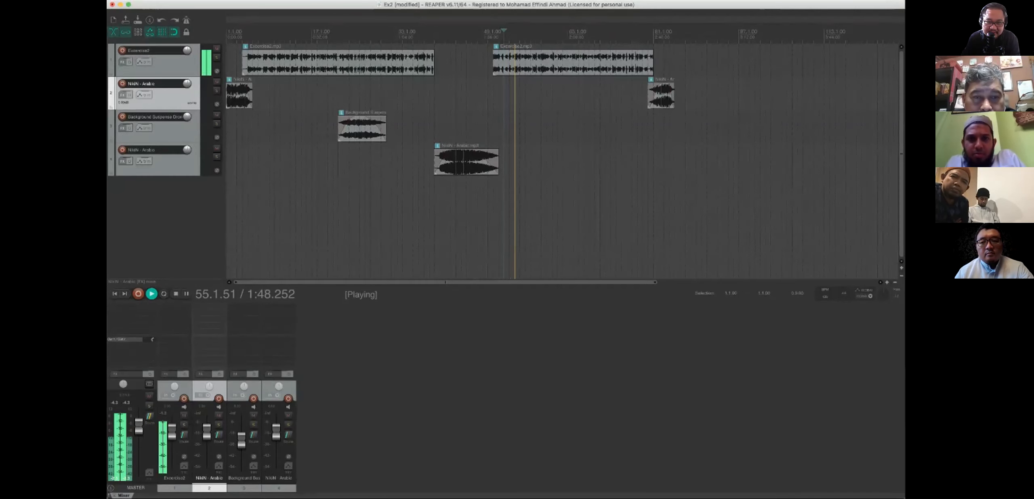
key("space")
left_click(455, 61)
key("space")
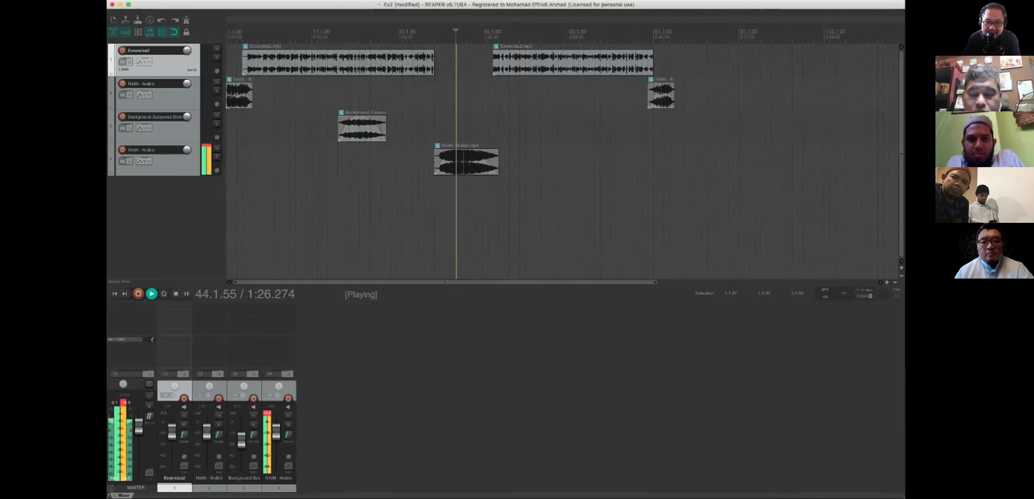
left_click(499, 93)
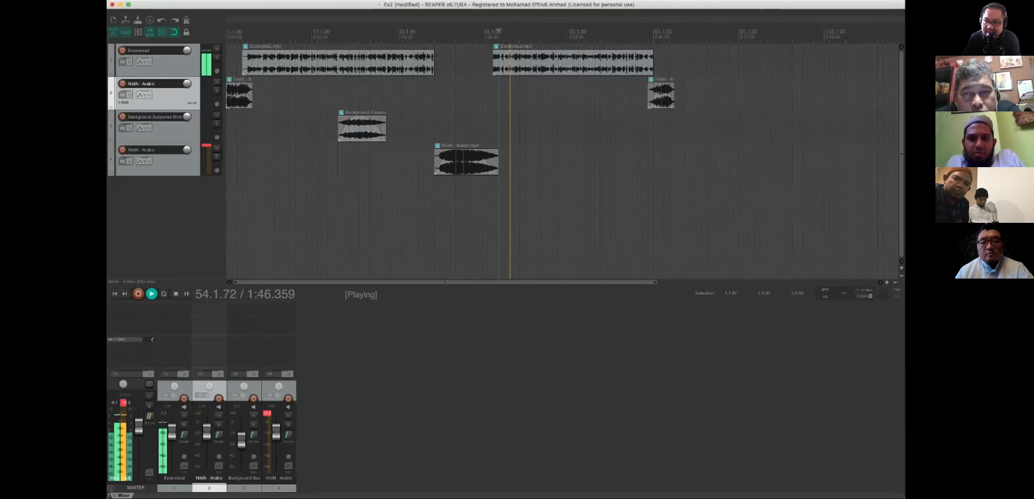
key("space")
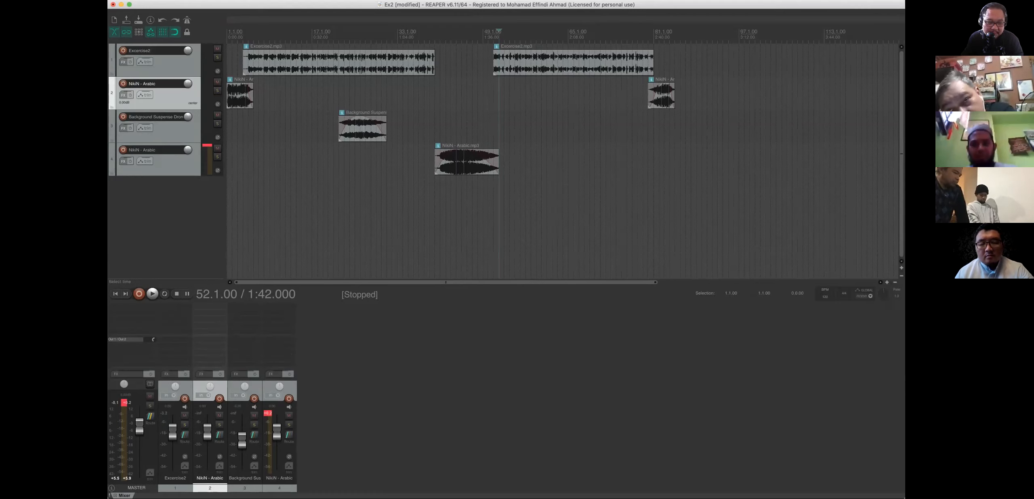
left_click(172, 65)
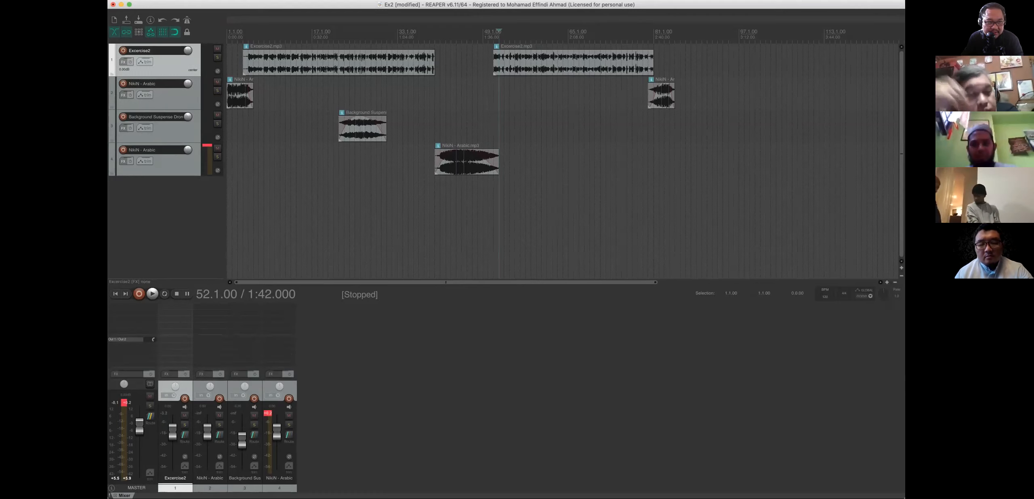
left_click(171, 132)
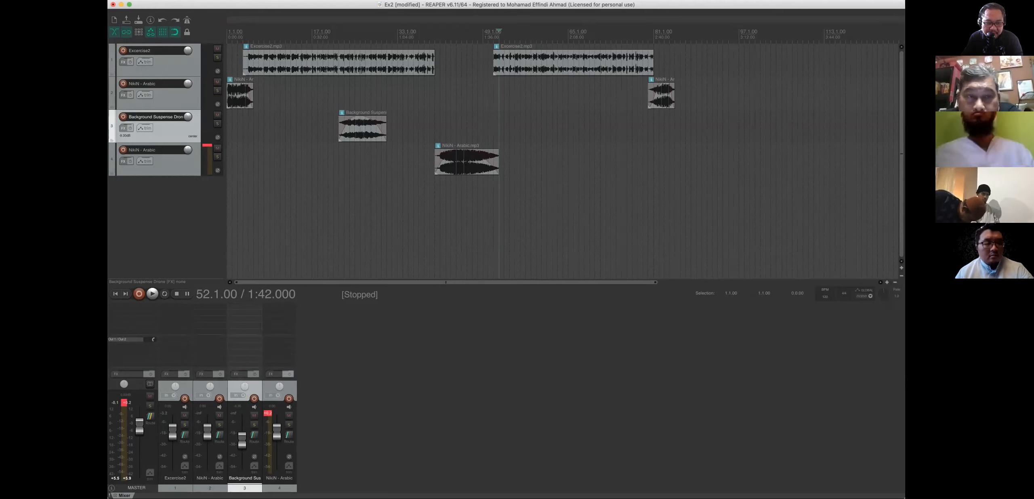
Try raising the Excercise2 track's volume in two stages, playing the voice clip from 0:20 after each increase
mouse_move(245, 444)
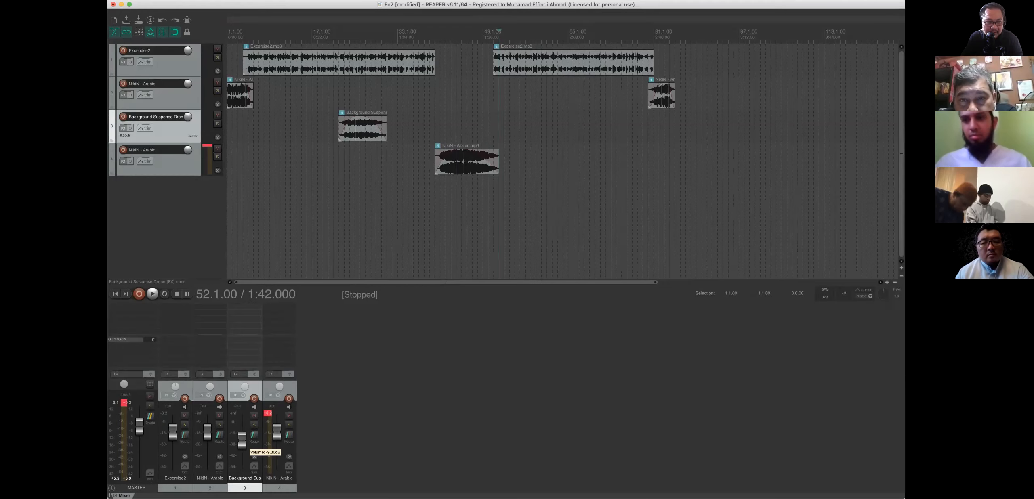
left_click(175, 478)
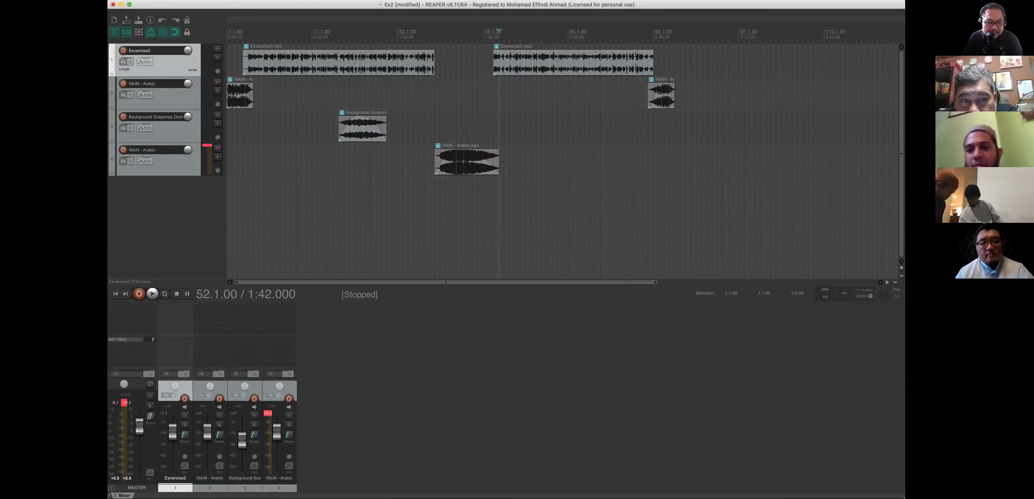
mouse_move(173, 432)
left_click_drag(173, 431, 173, 425)
left_click(279, 210)
key("space")
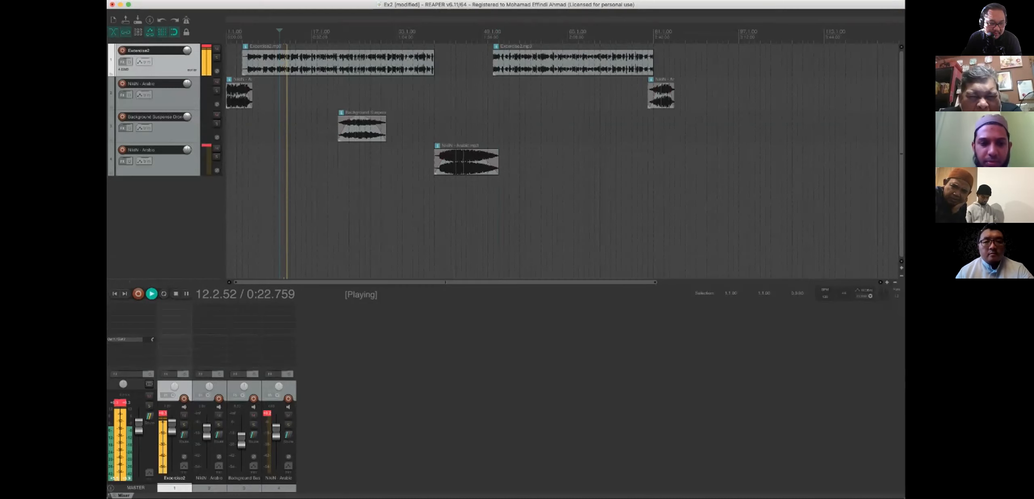
left_click(176, 294)
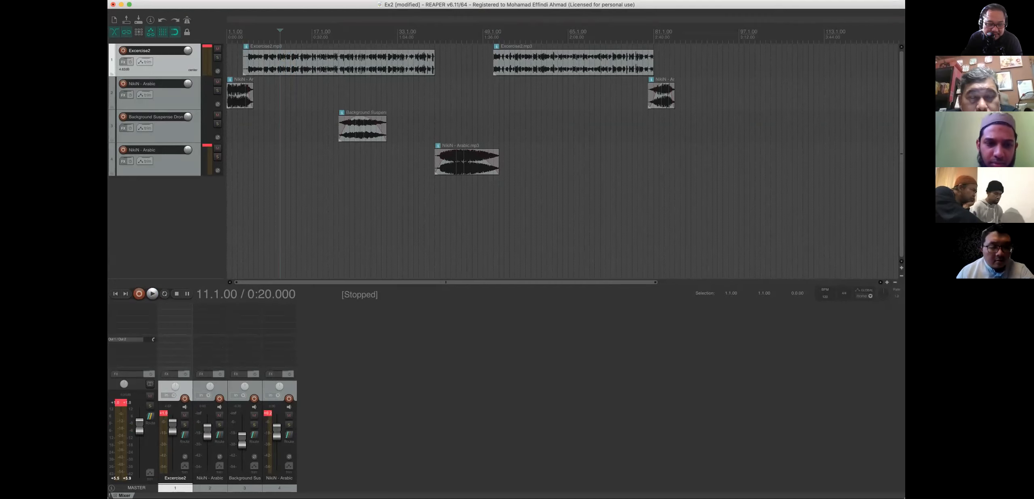
left_click_drag(173, 427, 173, 423)
key("space")
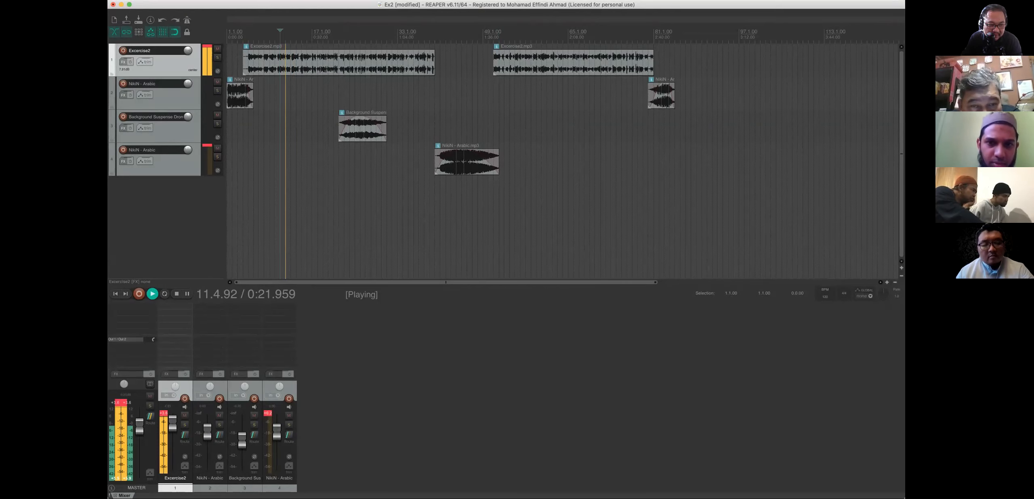
key("space")
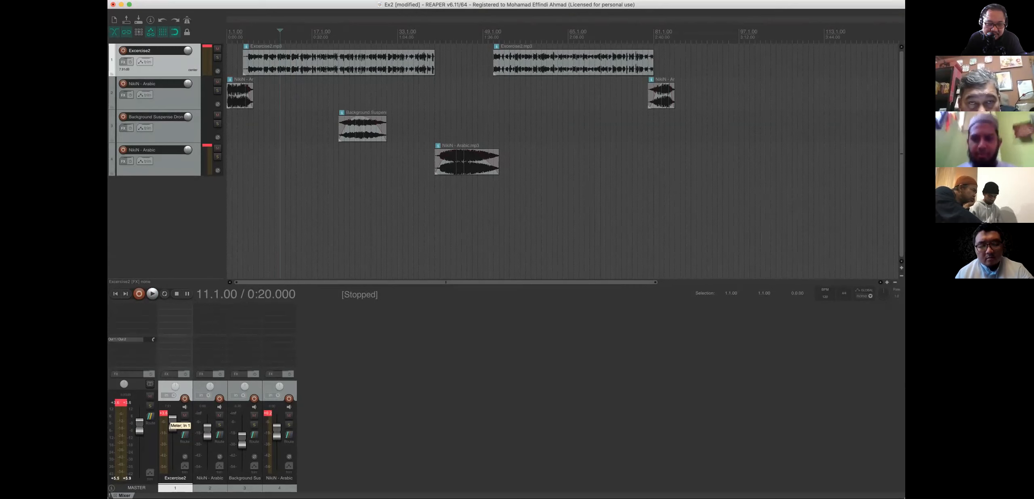
Reset the Excercise2 track's volume fader to its default level and clear its peak clip indicator
double_click(173, 420)
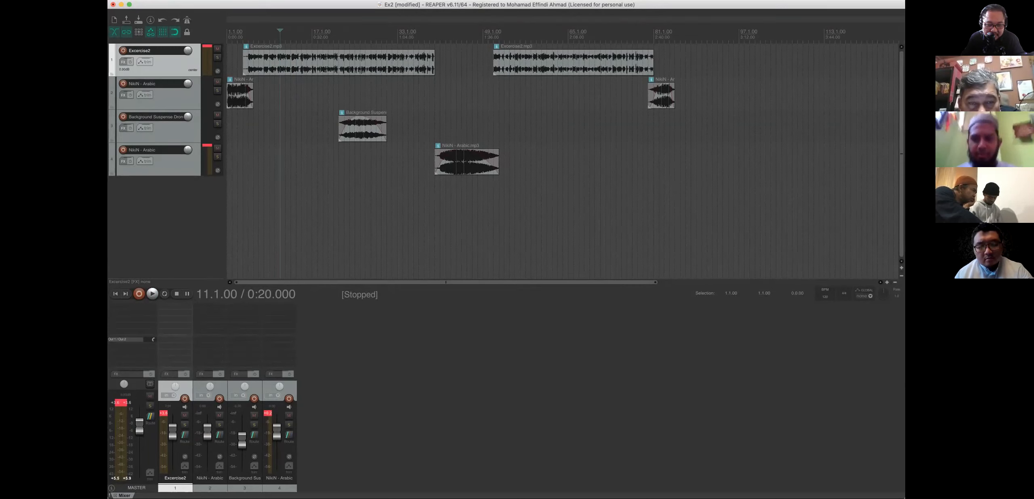
left_click(164, 414)
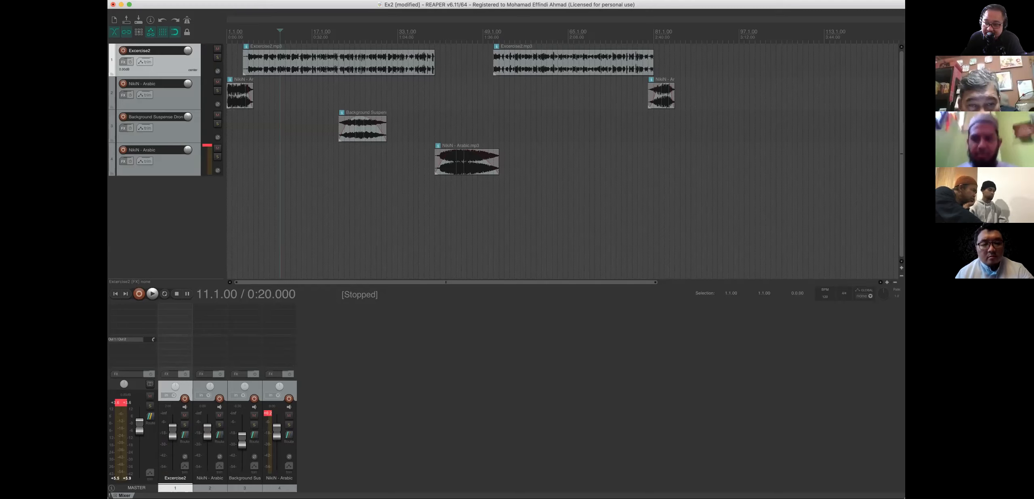
mouse_move(173, 429)
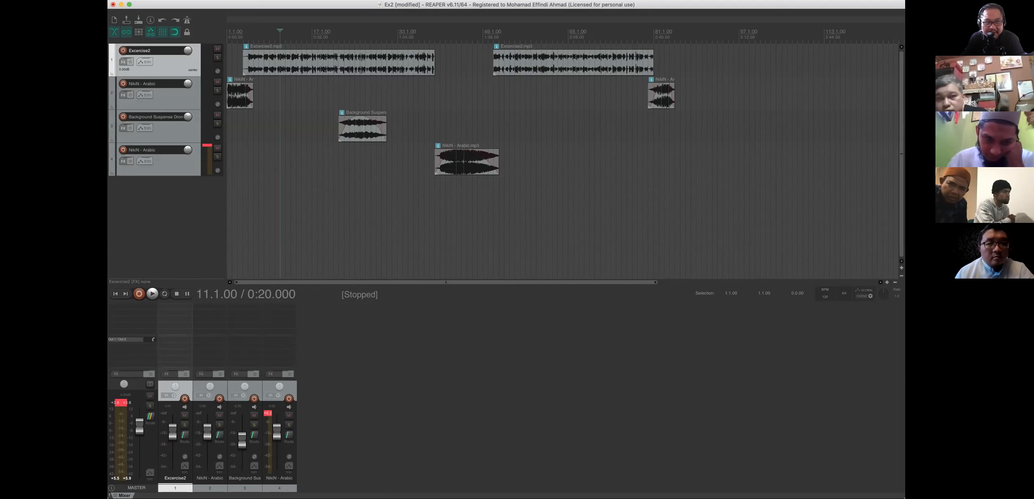
Duplicate the Excercise2 track and play the two voice tracks together from 0:20
left_click(233, 0)
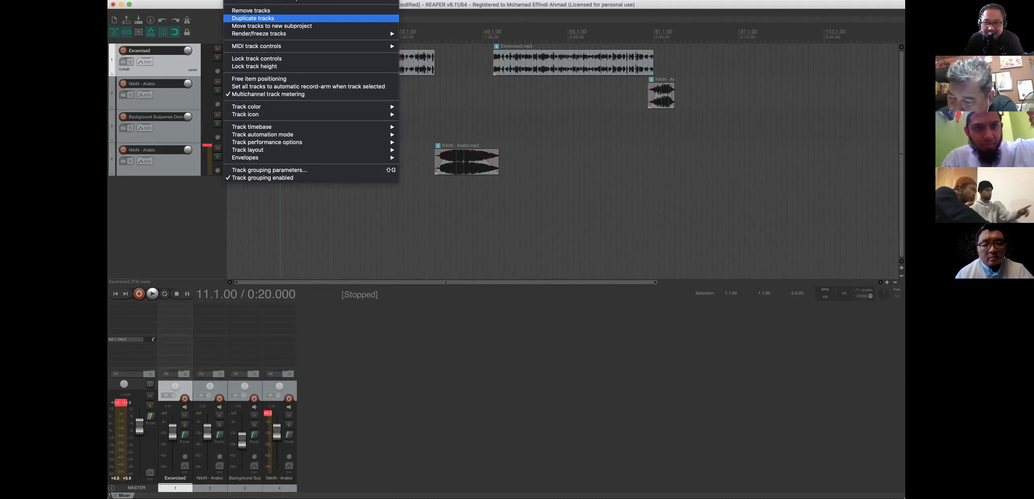
left_click(253, 18)
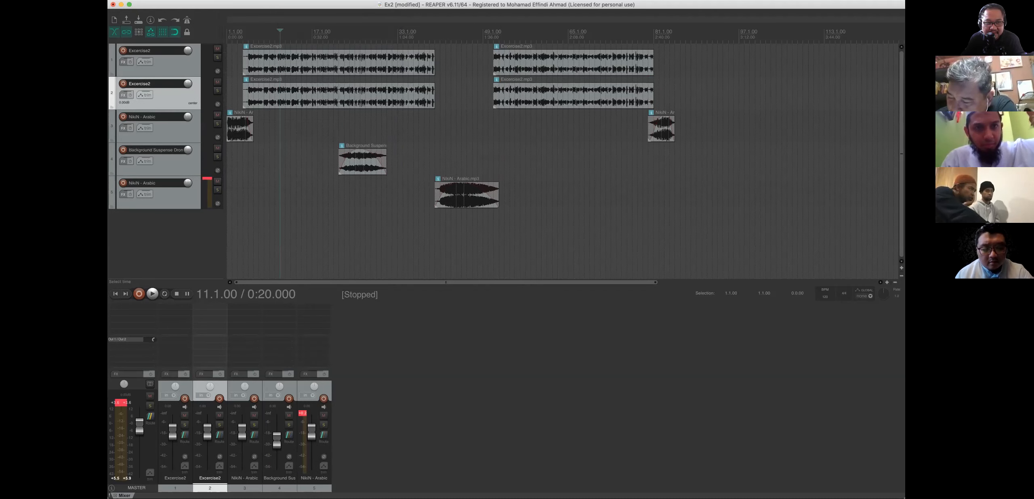
left_click(124, 62)
left_click(174, 97)
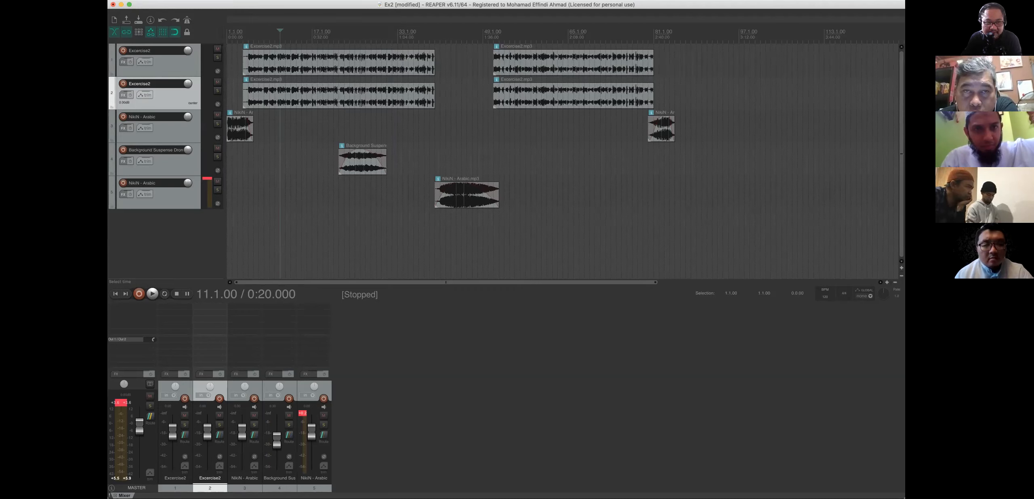
key("space")
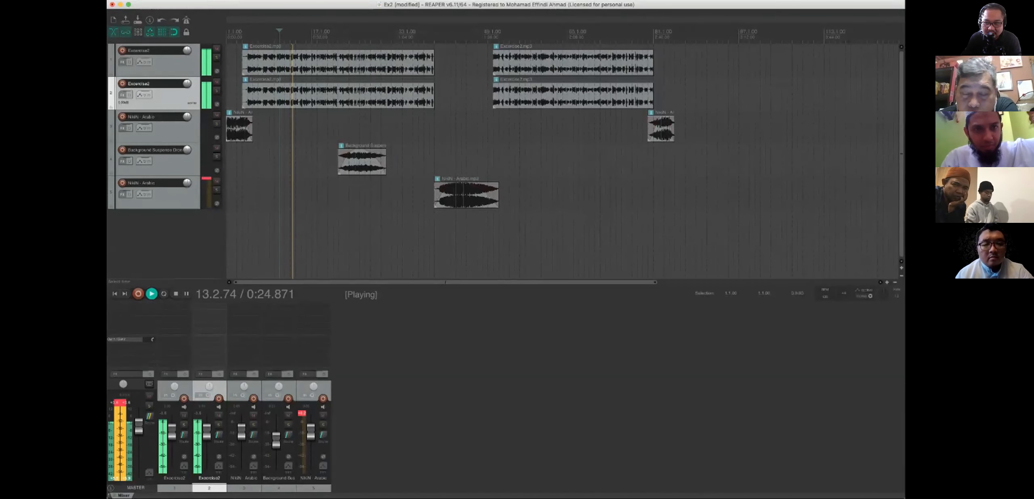
key("space")
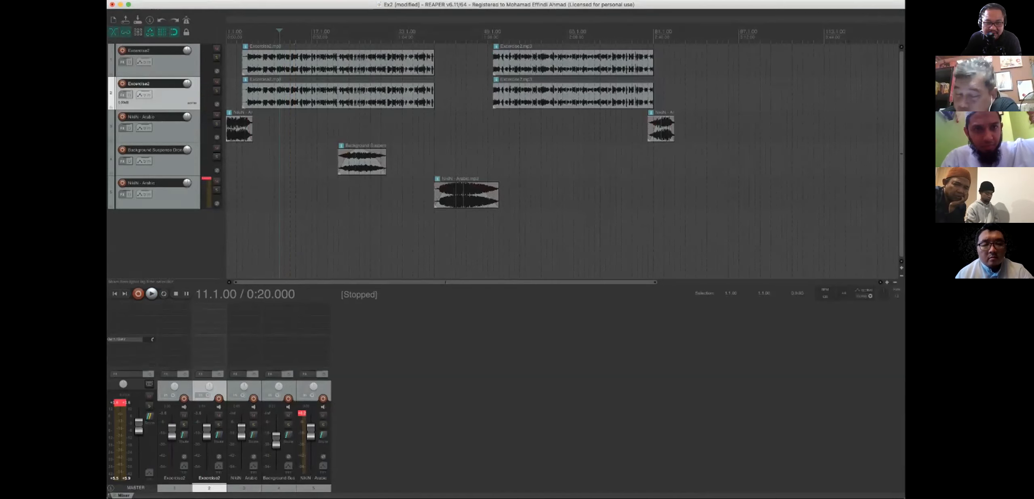
Compare the mid-section music with the doubled voice by playing from about 1:30, 1:34 and 1:52
left_click(466, 127)
key("space")
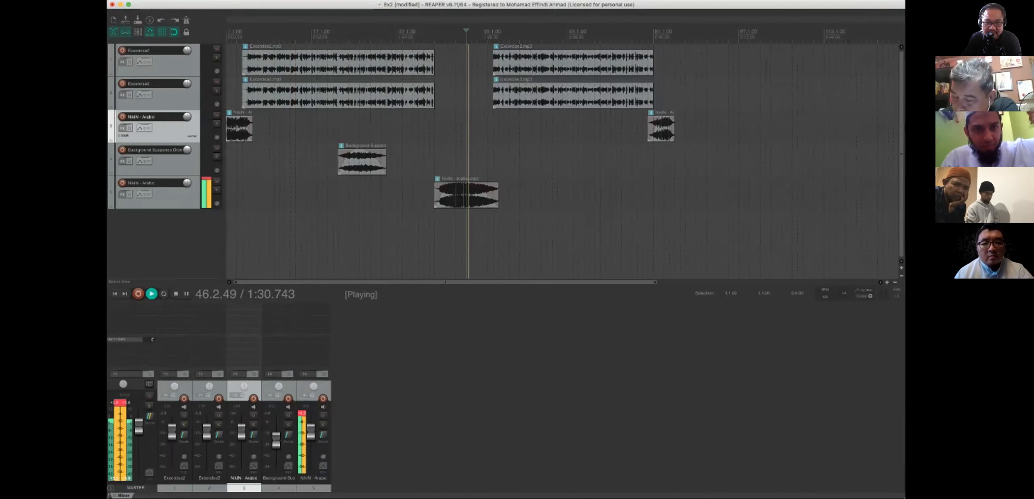
left_click(514, 128)
left_click(476, 127)
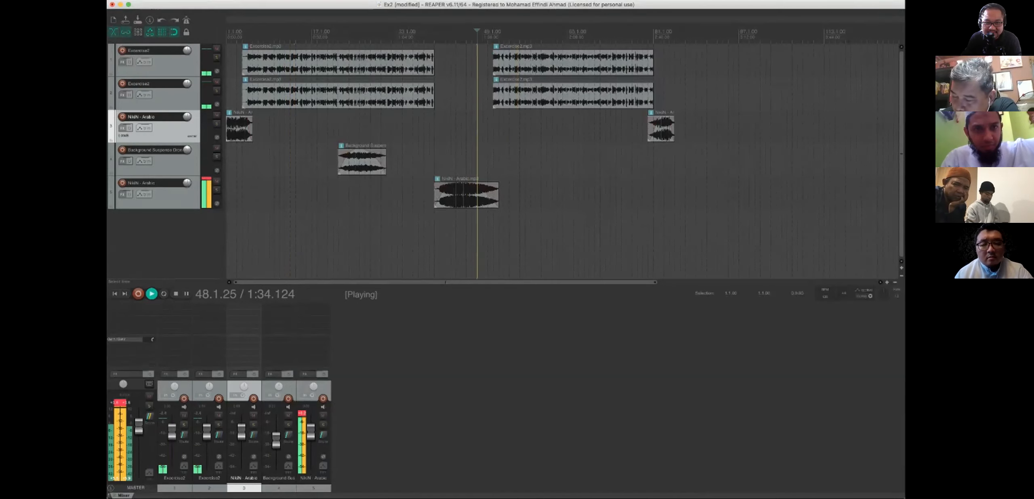
left_click(525, 127)
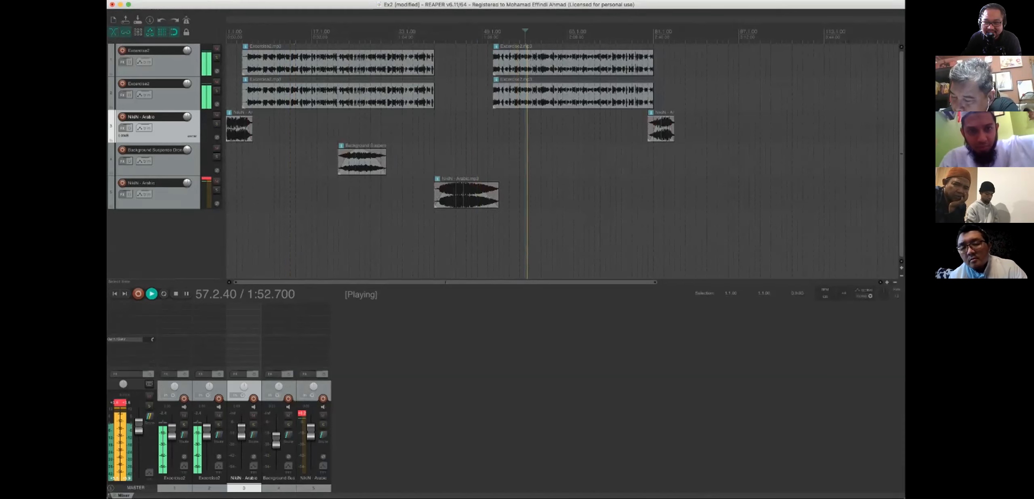
key("space")
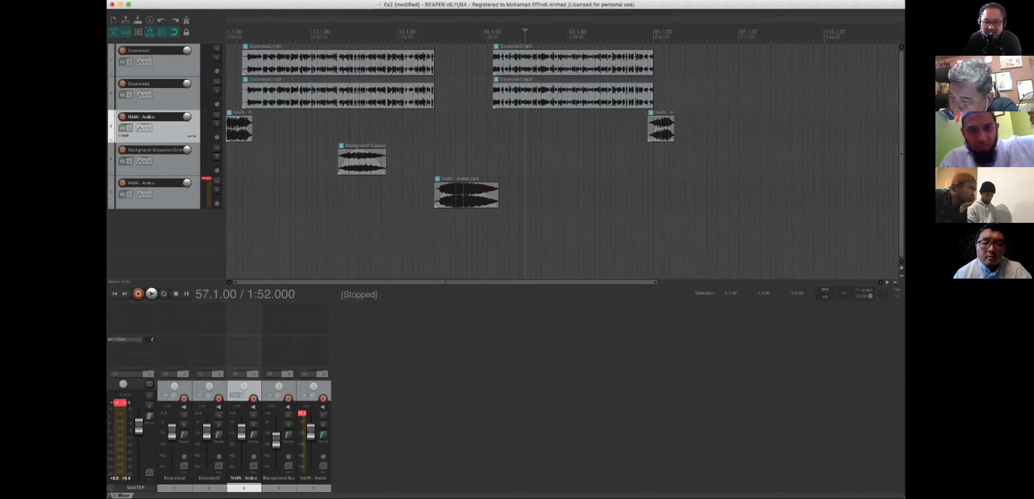
Duplicate the second Excercise2 track to create a third voice layer
left_click(173, 96)
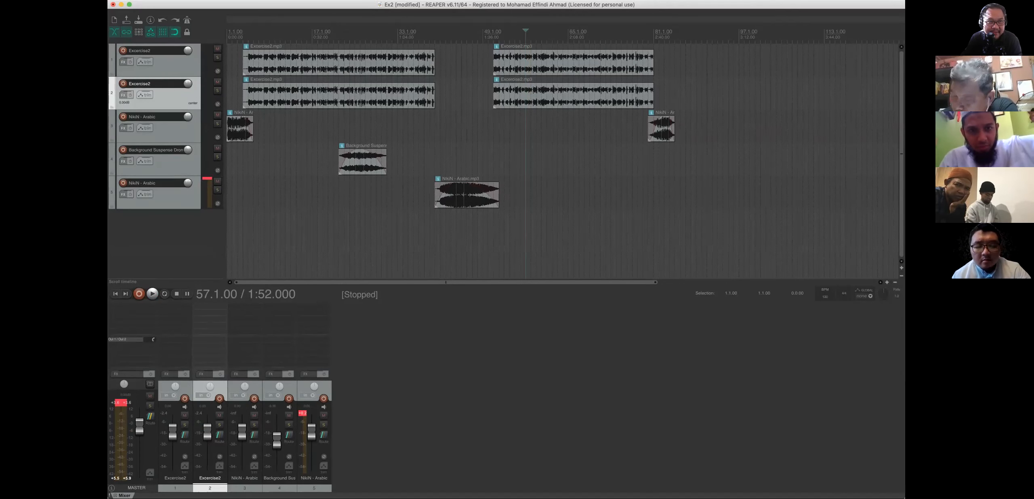
left_click(228, 0)
left_click(251, 19)
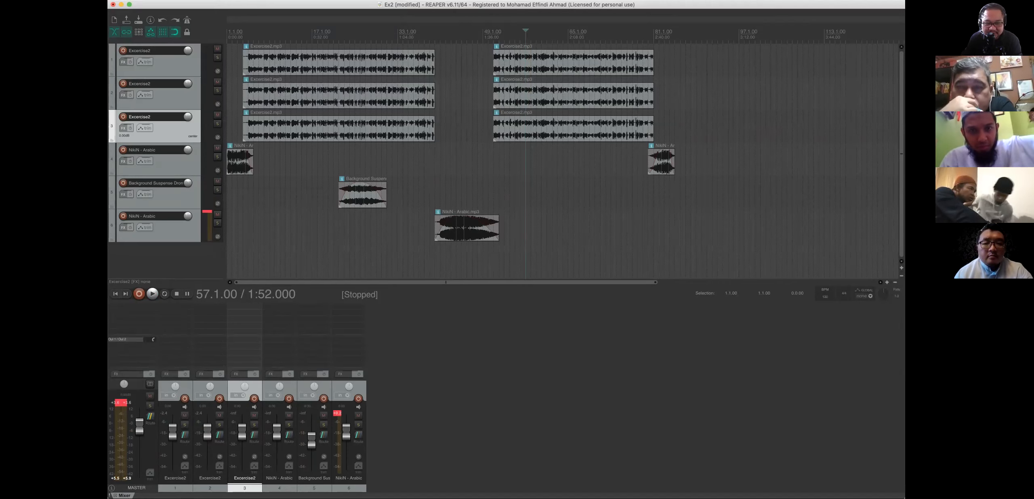
Play the mid-section music from about 1:26 and the three layered voice tracks from 1:50 to compare their loudness
left_click(472, 127)
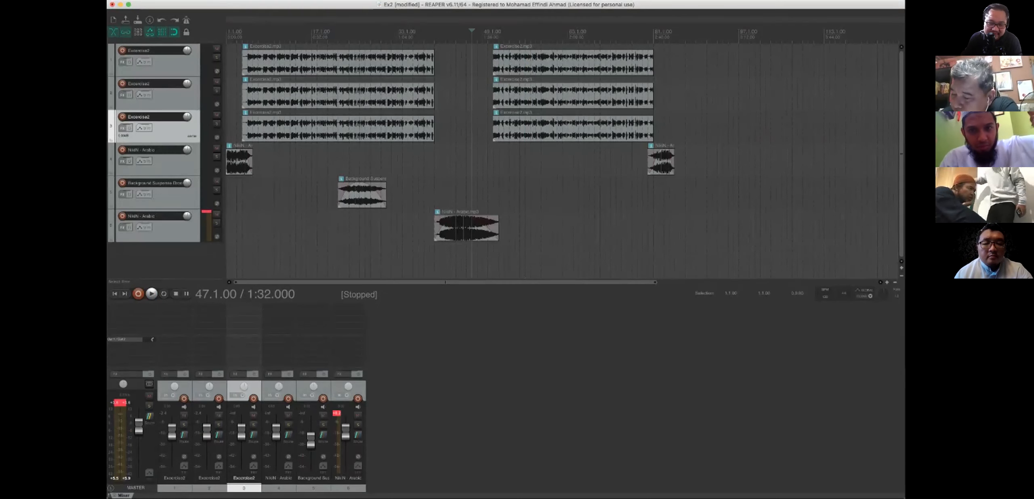
left_click(456, 127)
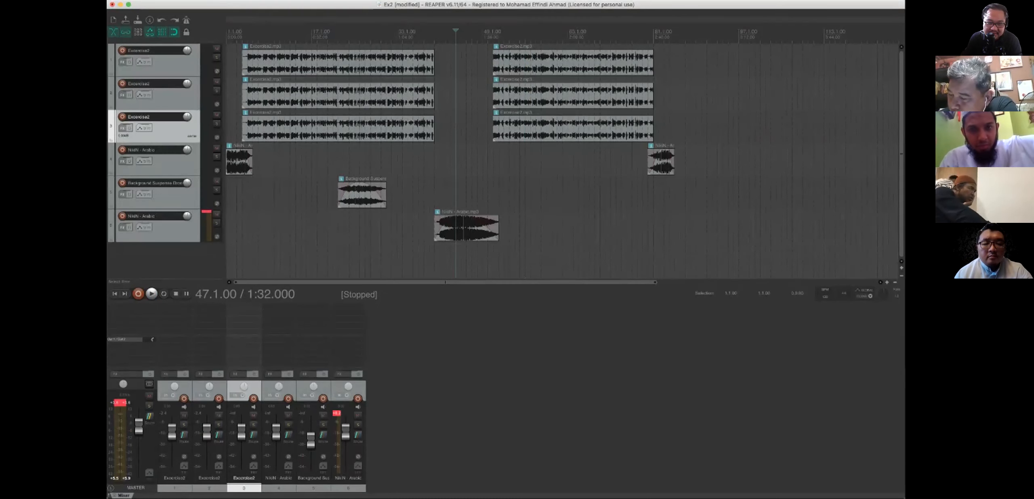
key("space")
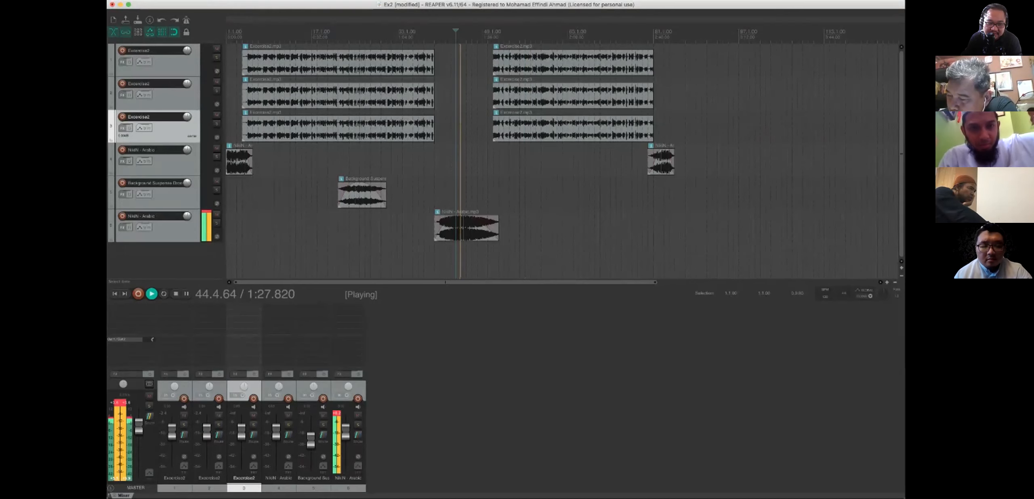
left_click(514, 160)
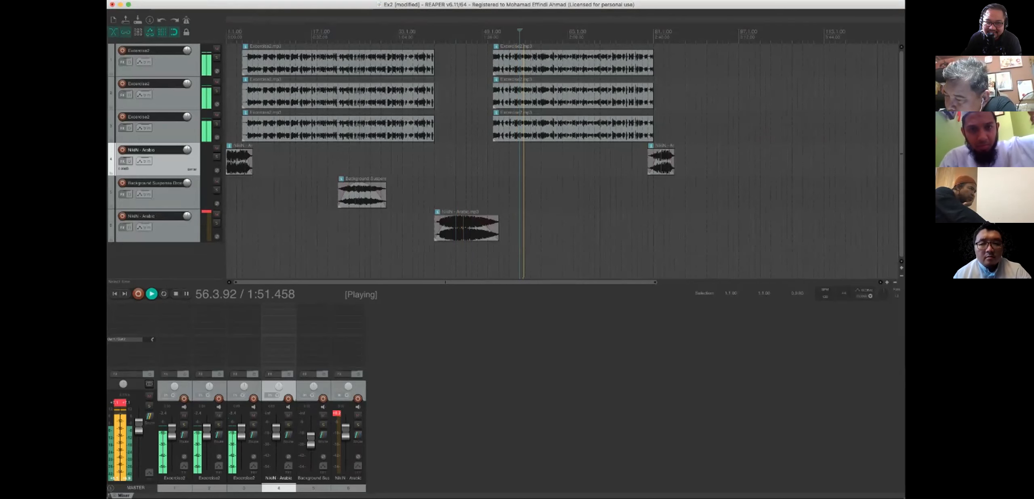
key("space")
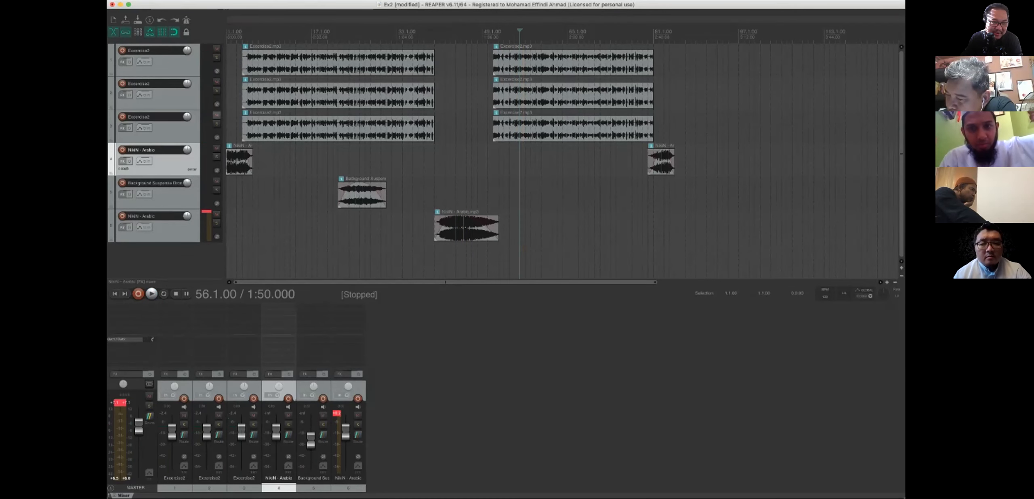
Mute the two duplicate Excercise2 tracks, play the music from 1:28 and the voice from 1:50, and unmute both duplicates
left_click(216, 116)
left_click(216, 82)
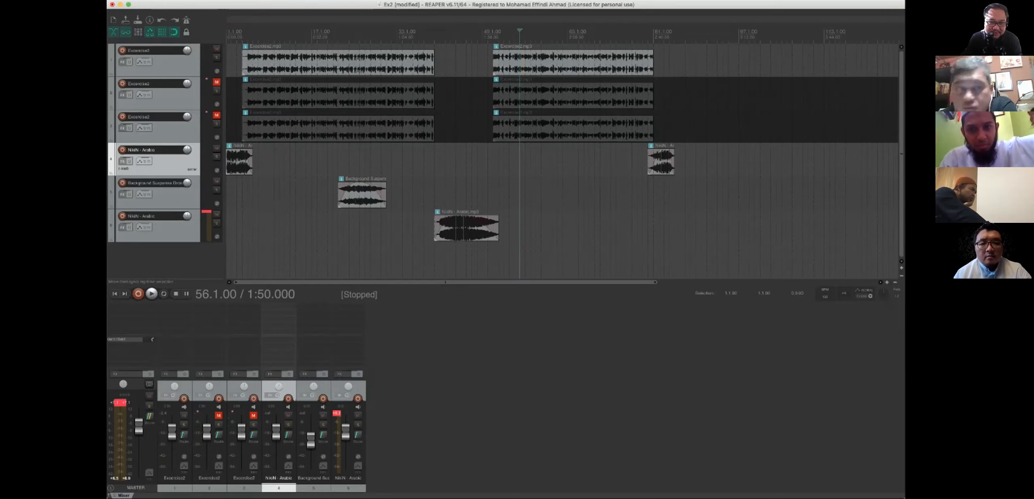
left_click(471, 192)
key("space")
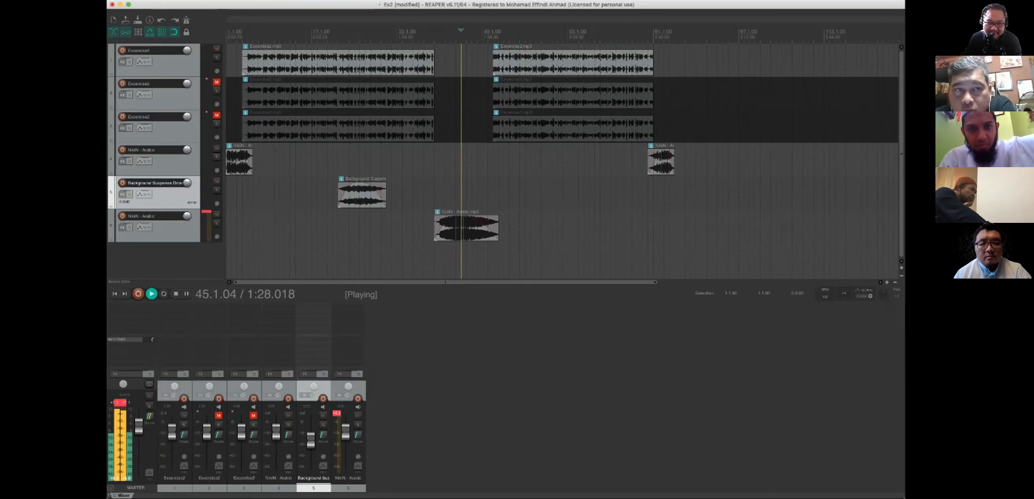
left_click(520, 193)
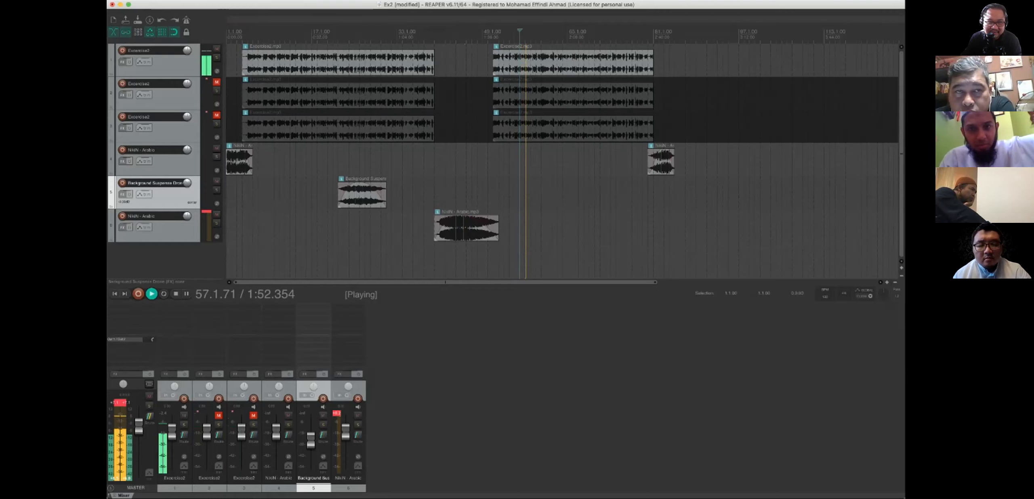
key("space")
left_click(216, 82)
left_click(216, 115)
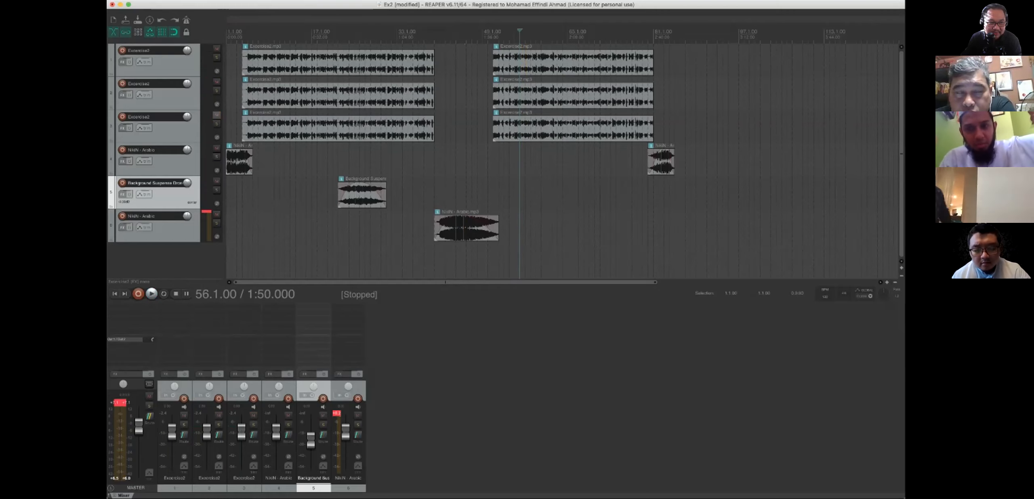
Play the mid-section music from 1:28 and all three voice tracks from 1:48 to compare their levels
left_click(461, 193)
key("space")
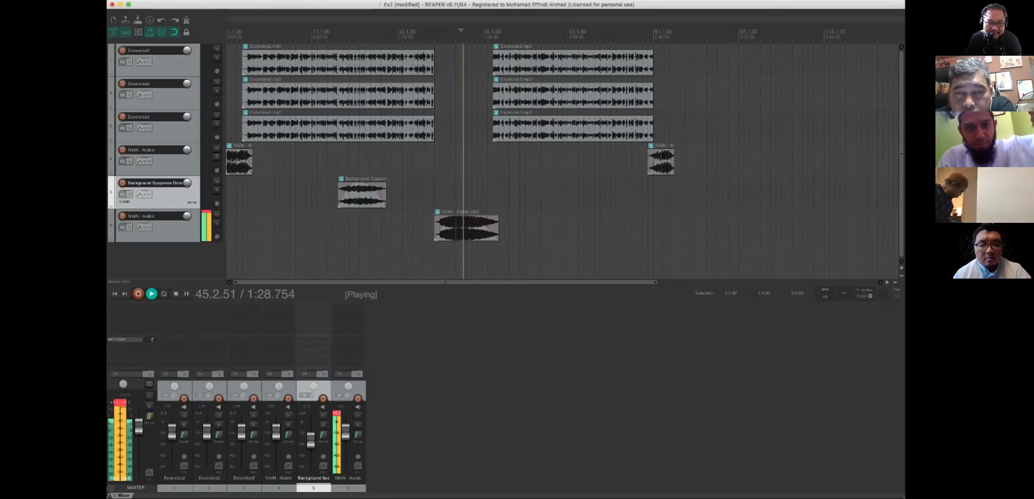
left_click(514, 192)
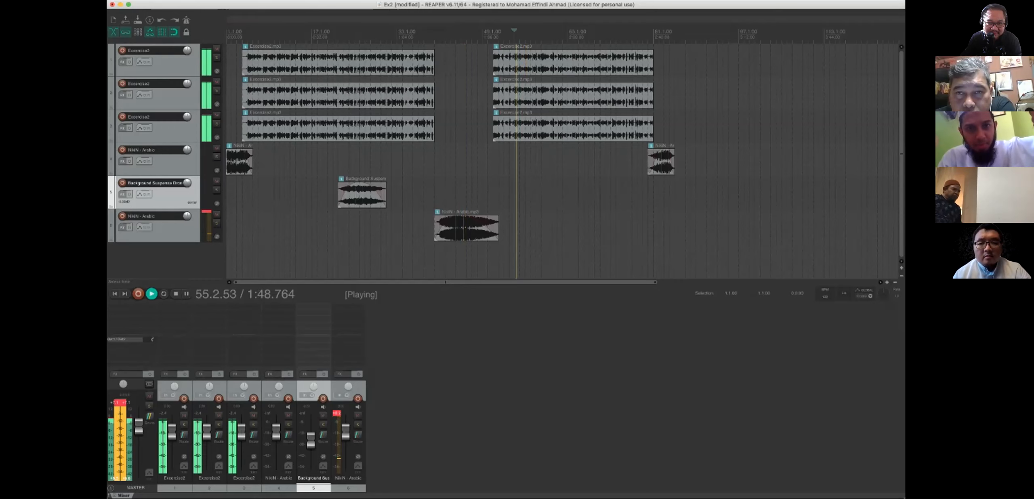
key("space")
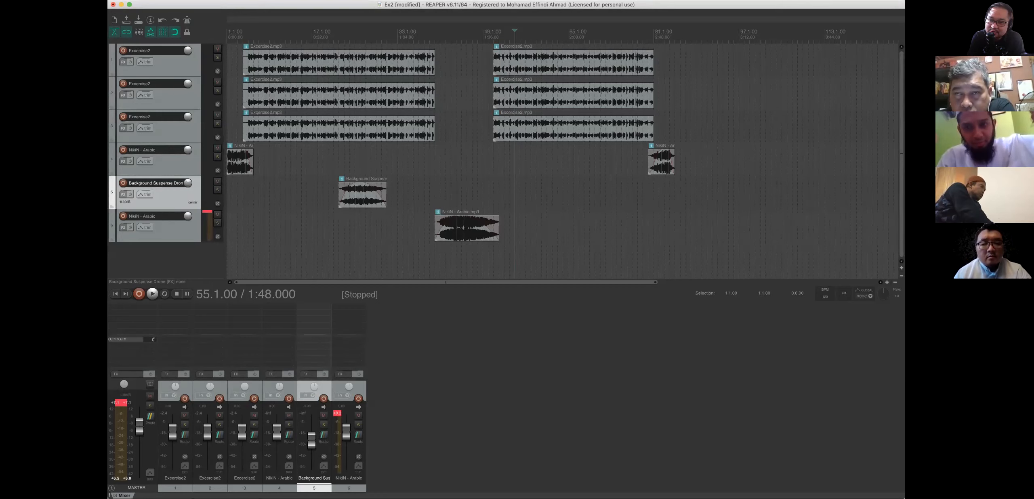
key("space")
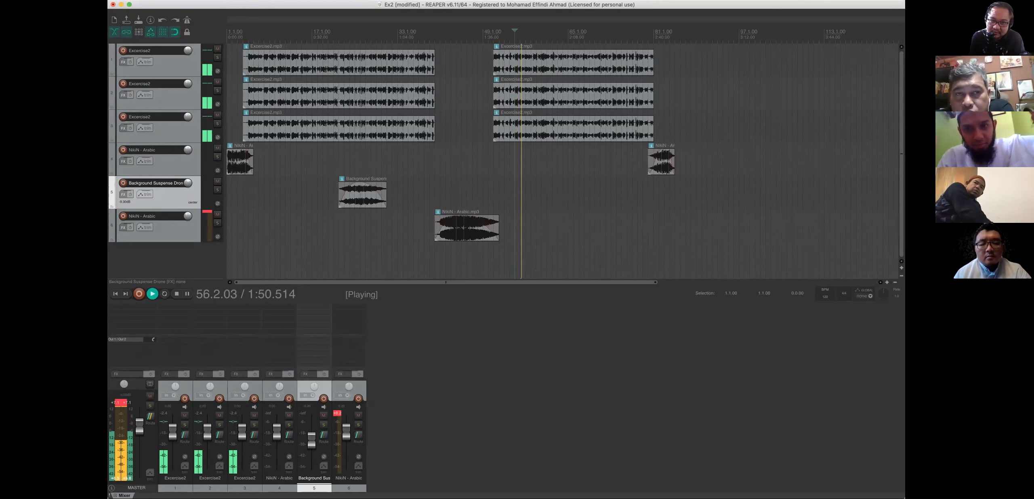
key("space")
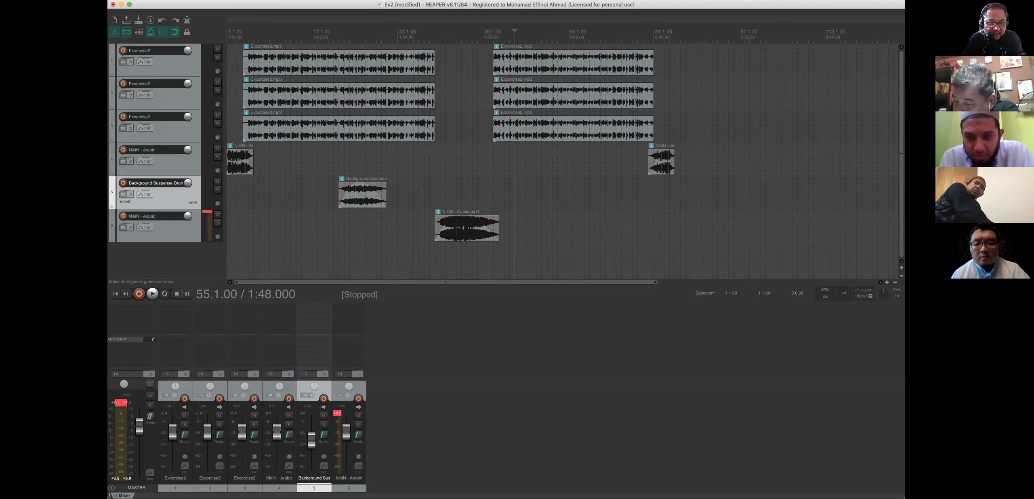
Add the Cockos ReaVerb effect to the third Excercise2 track
left_click(172, 131)
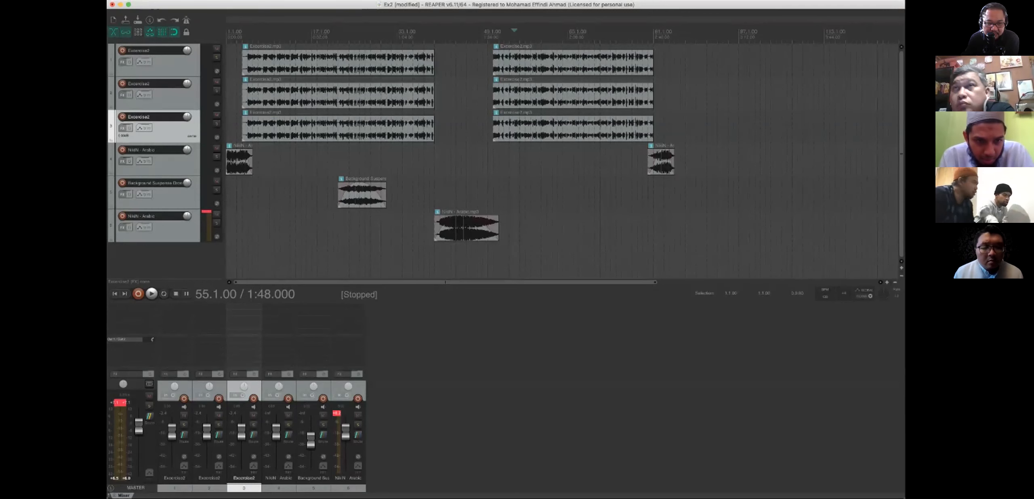
left_click(244, 312)
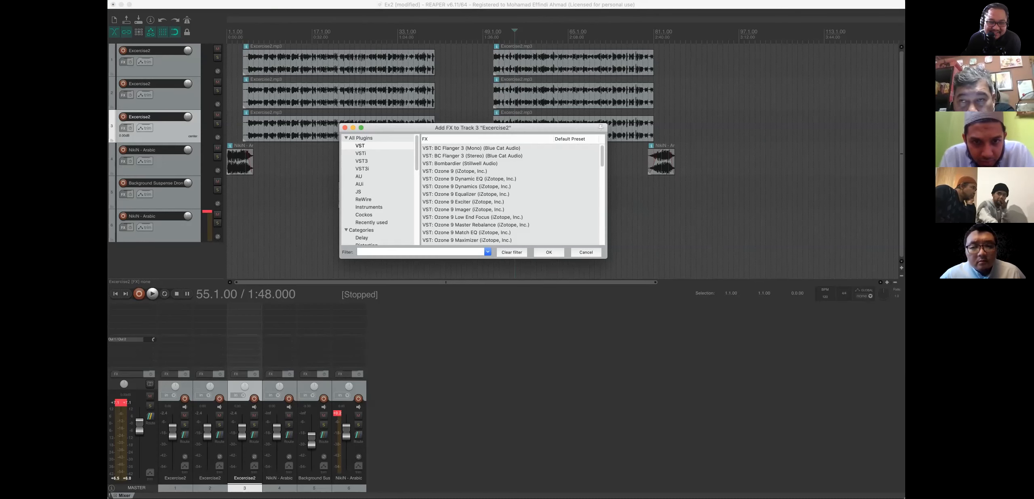
left_click(364, 214)
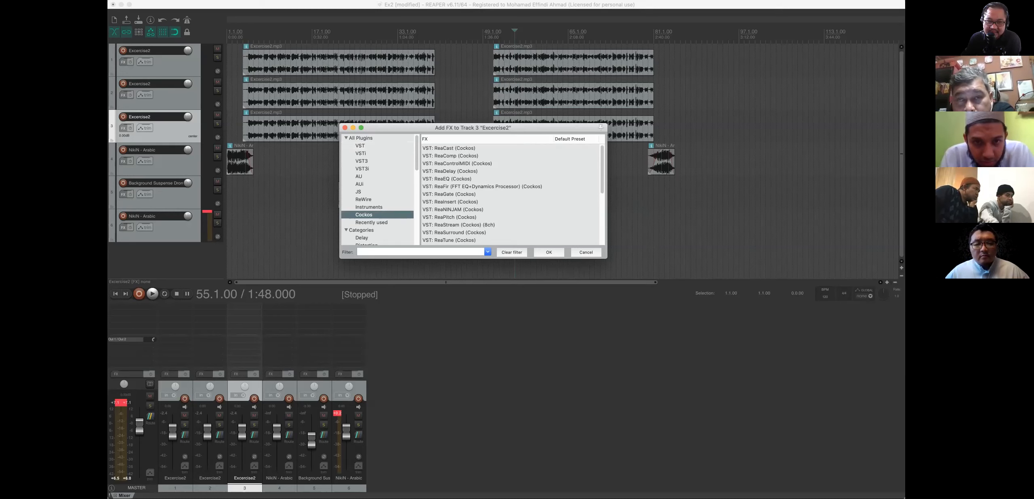
scroll(602, 169, "down", 3)
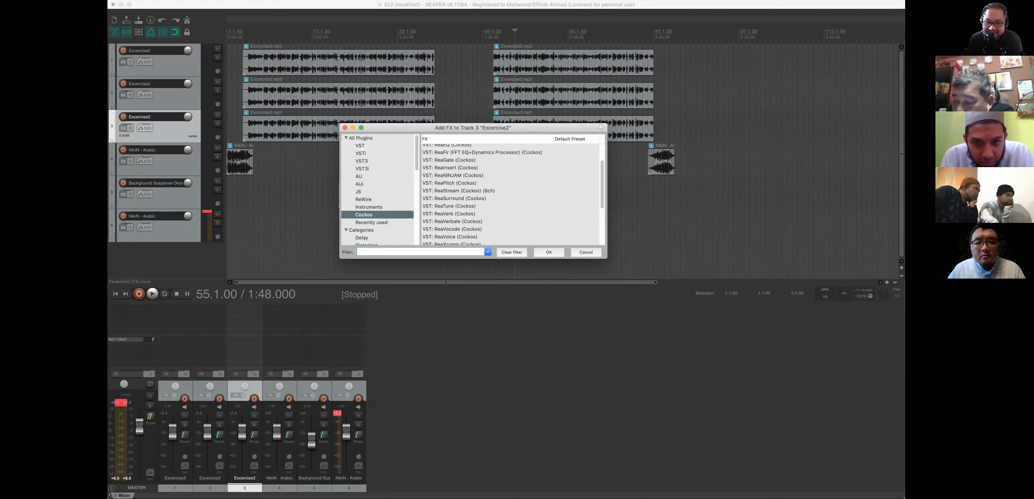
left_click(449, 213)
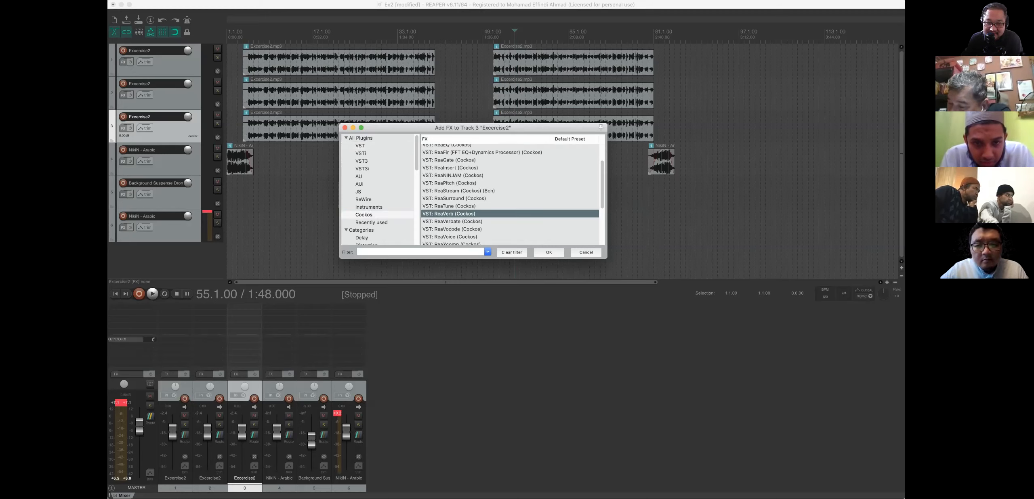
left_click(549, 252)
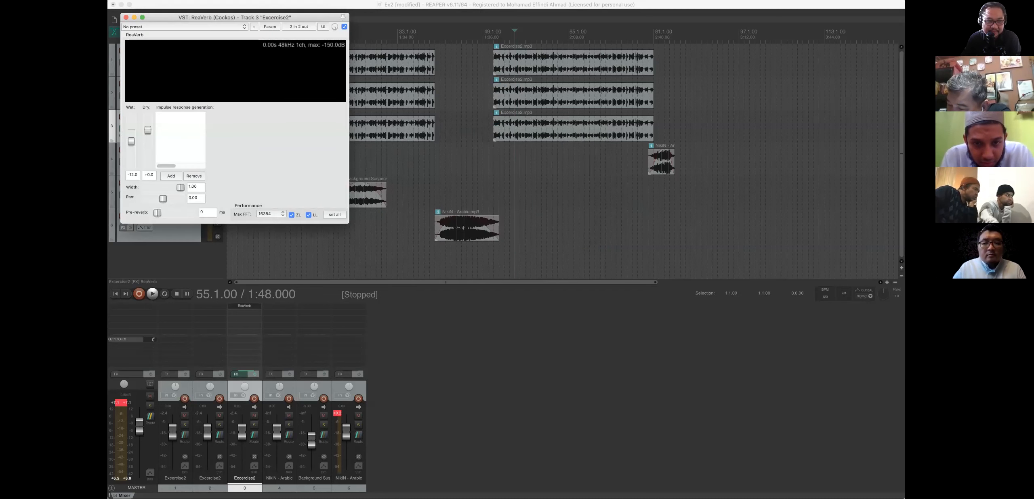
Load the sweetverbo preset in ReaVerb and play the layered voice from 1:48 to hear the reverb
left_click_drag(234, 18, 582, 134)
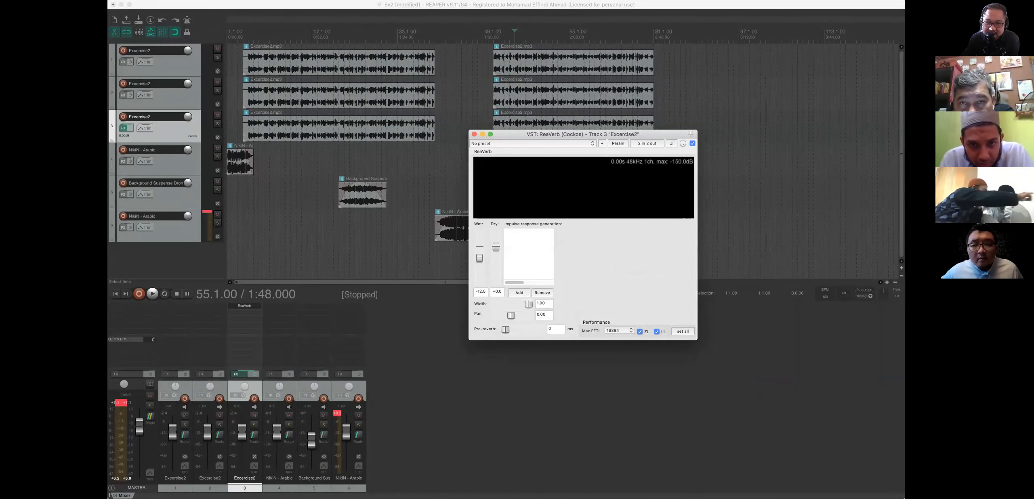
left_click(532, 143)
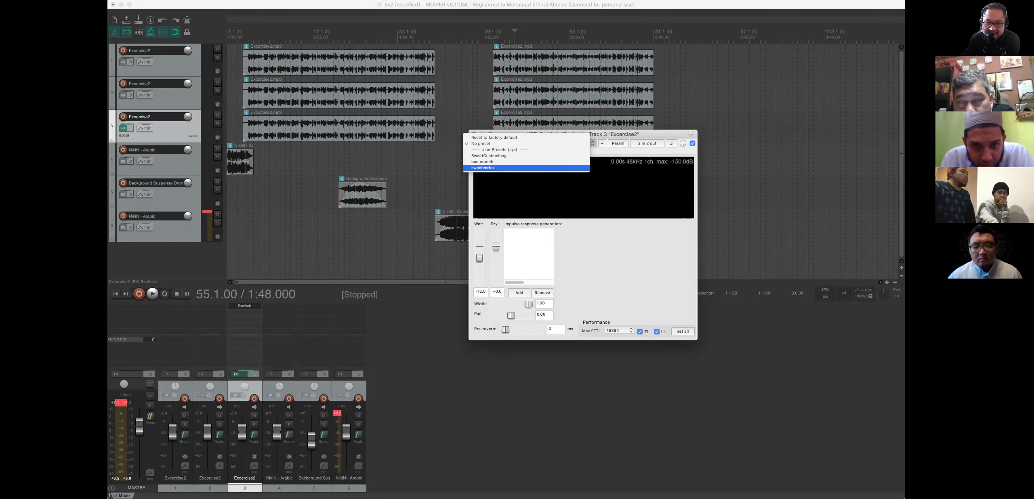
key("Return")
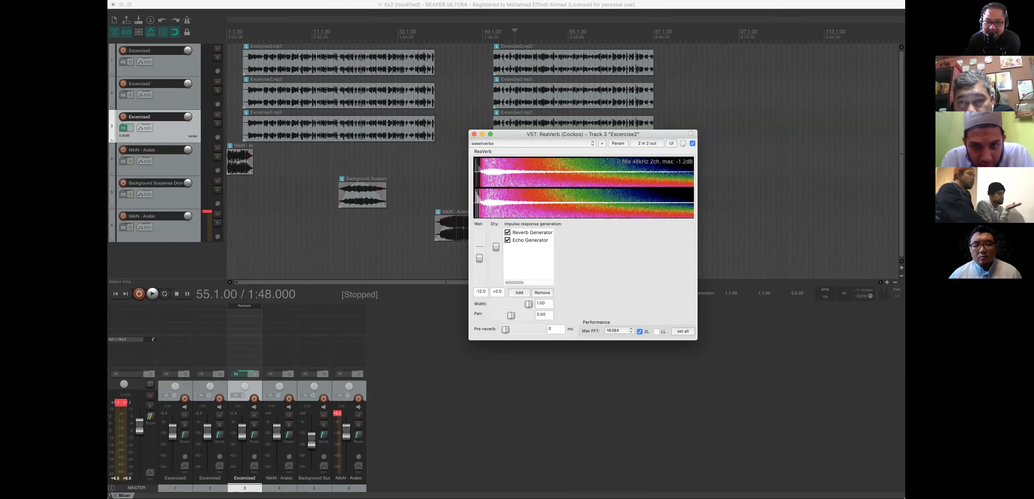
left_click_drag(581, 134, 677, 234)
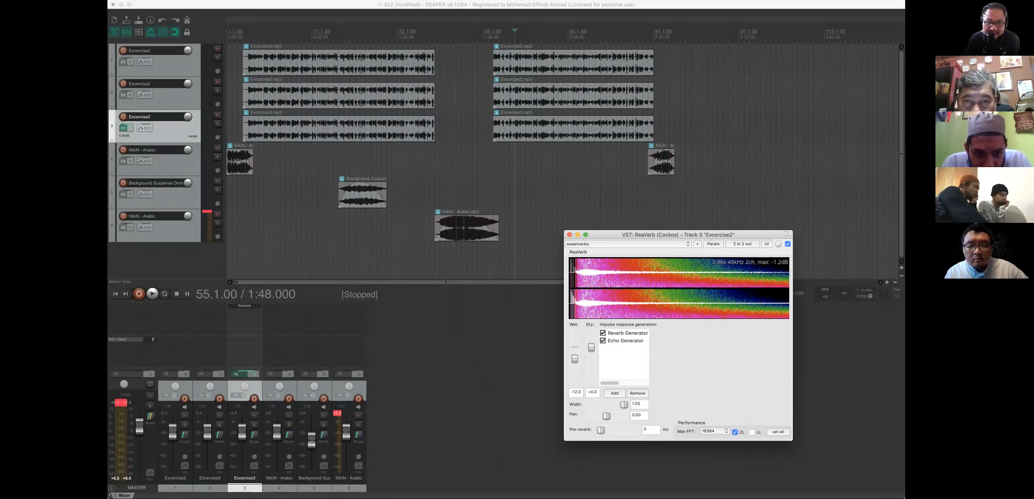
key("space")
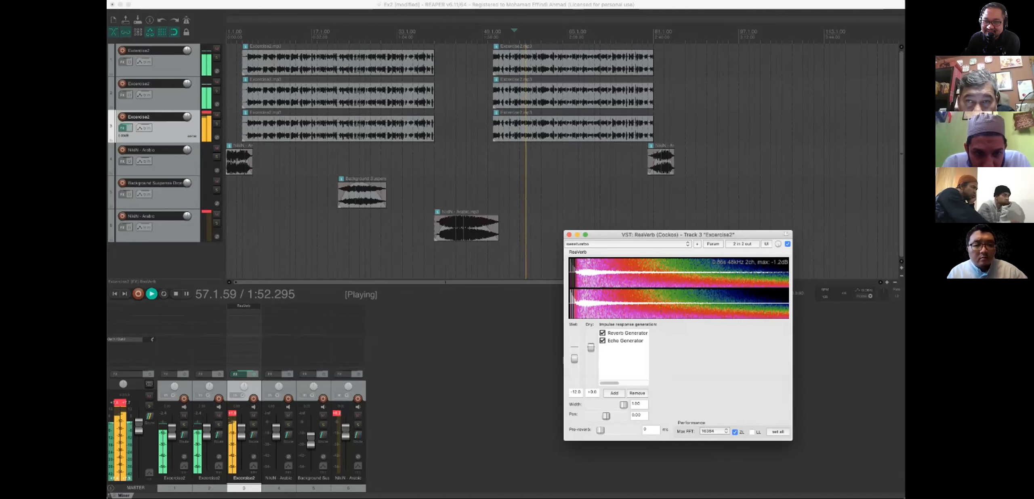
key("space")
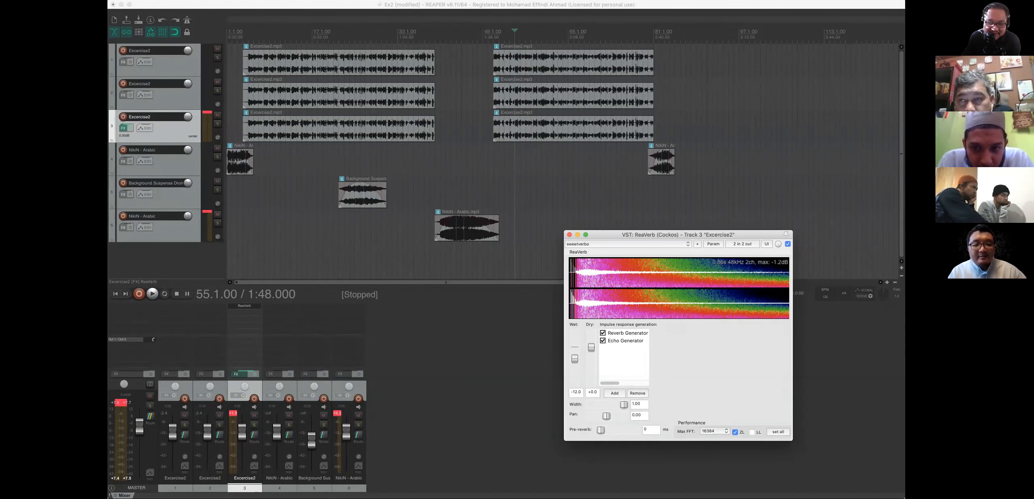
Lower the third Excercise2 track's volume while playing from 1:40 to blend the reverb beneath the other voice layers, and close ReaVerb
left_click_drag(242, 429, 242, 449)
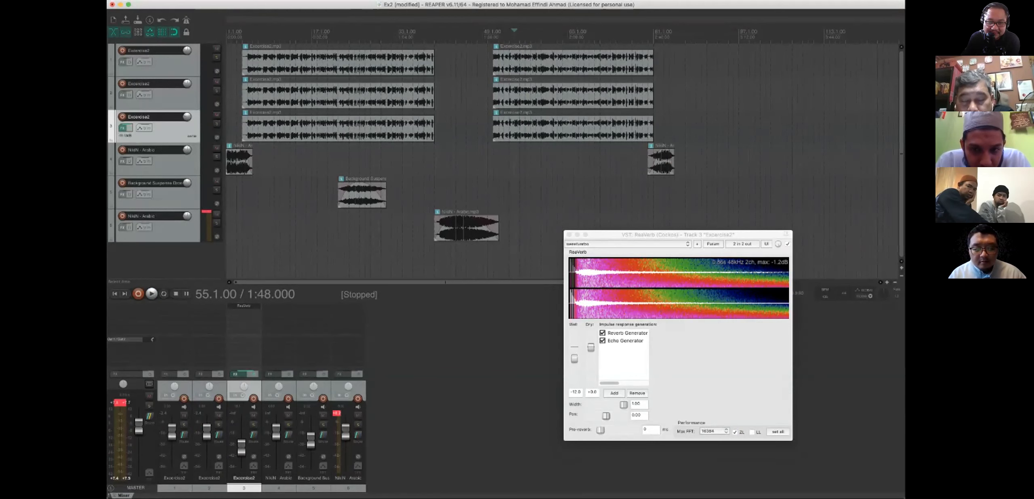
left_click(493, 192)
key("space")
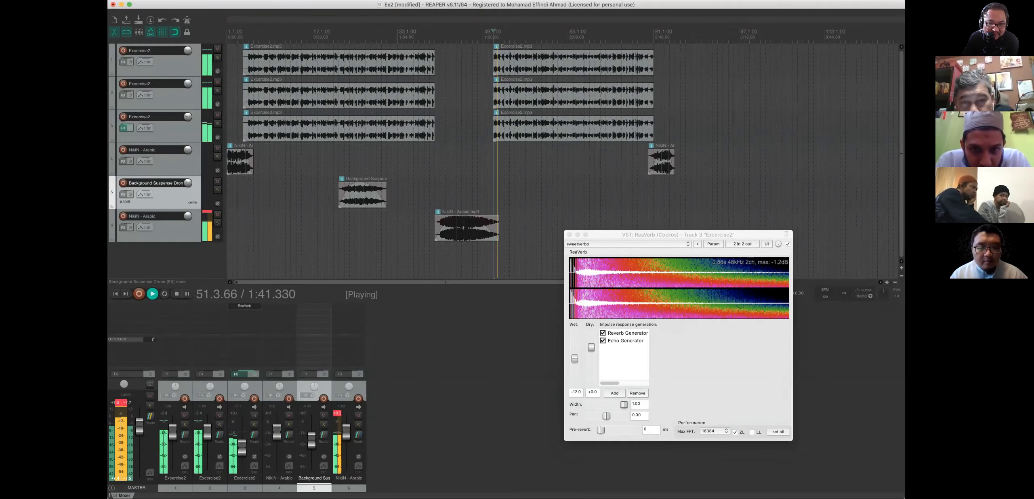
left_click_drag(241, 448, 241, 465)
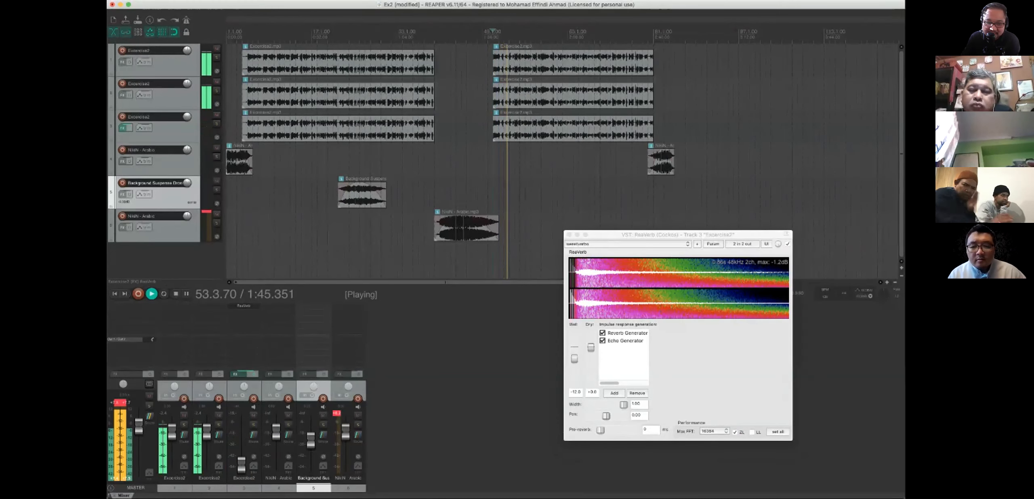
left_click_drag(242, 464, 241, 450)
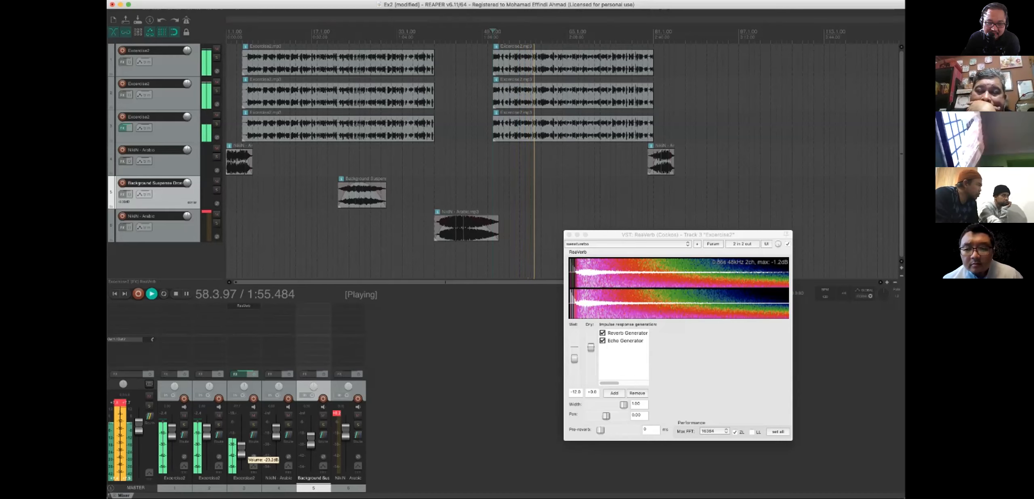
left_click_drag(241, 450, 242, 452)
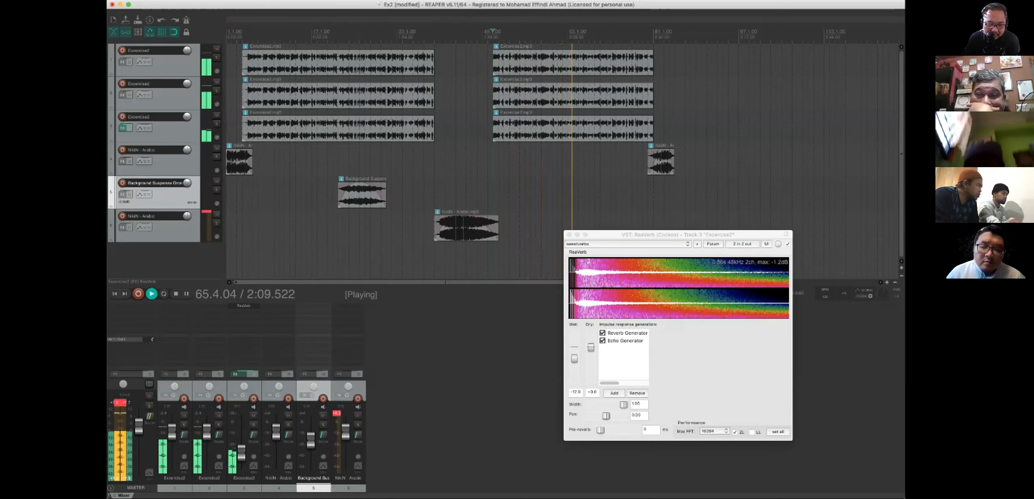
left_click_drag(241, 454, 241, 451)
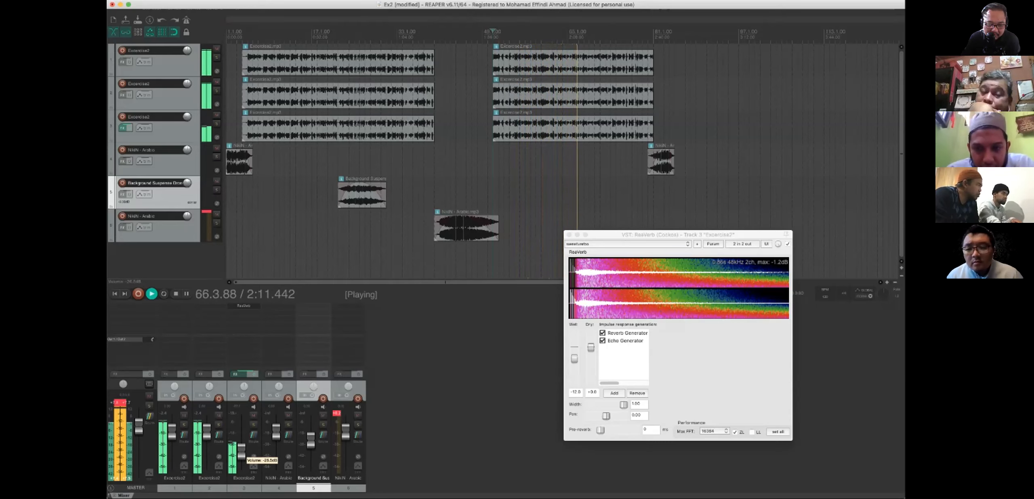
key("space")
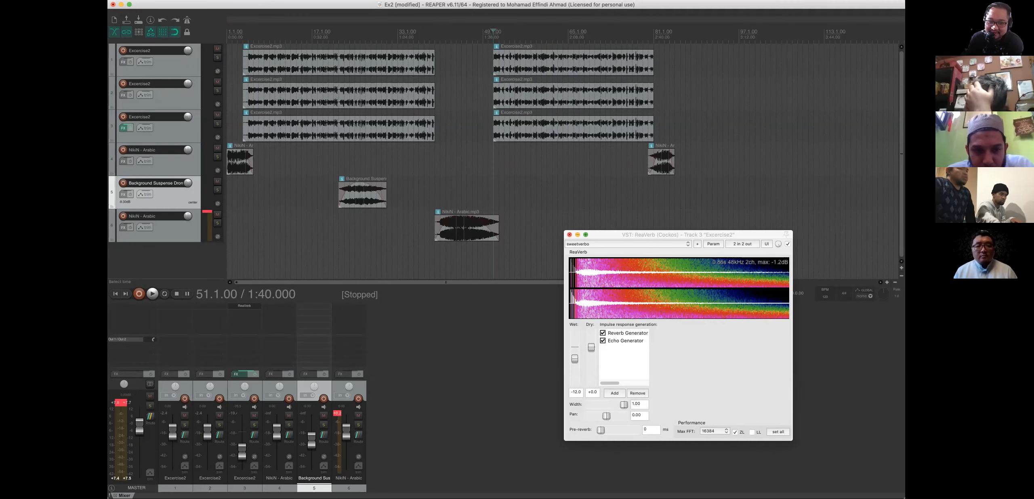
left_click(569, 235)
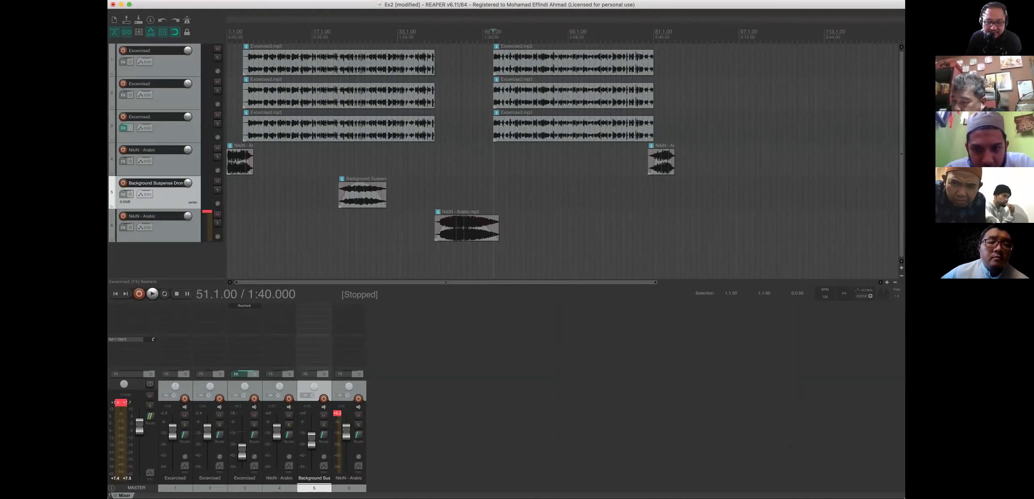
Delete the first clip on the reverb voice track and trim its second clip to about 1:50–2:04
left_click(244, 306)
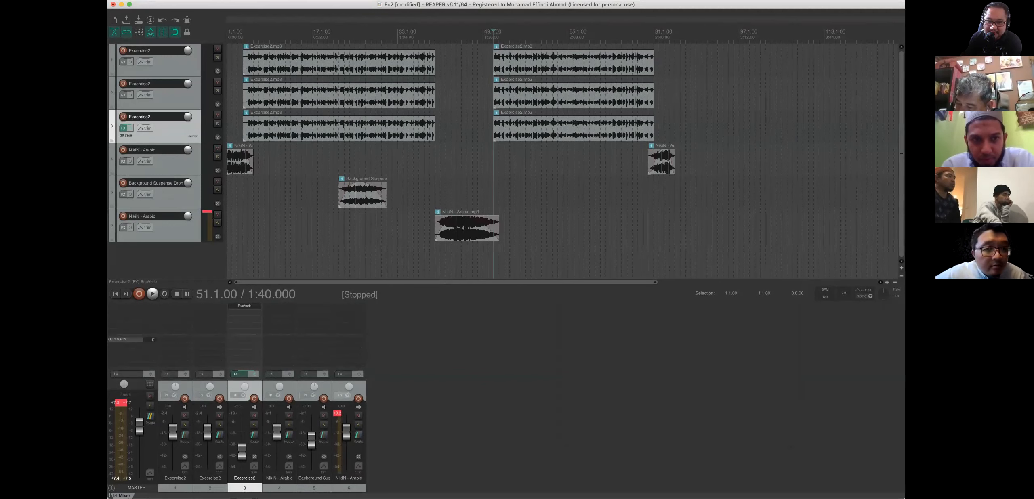
left_click(509, 159)
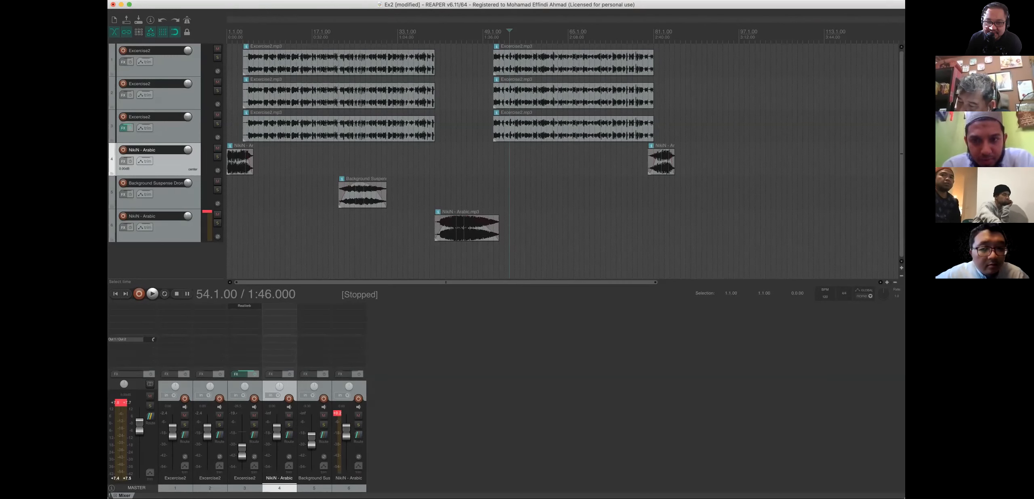
left_click(535, 159)
left_click(530, 159)
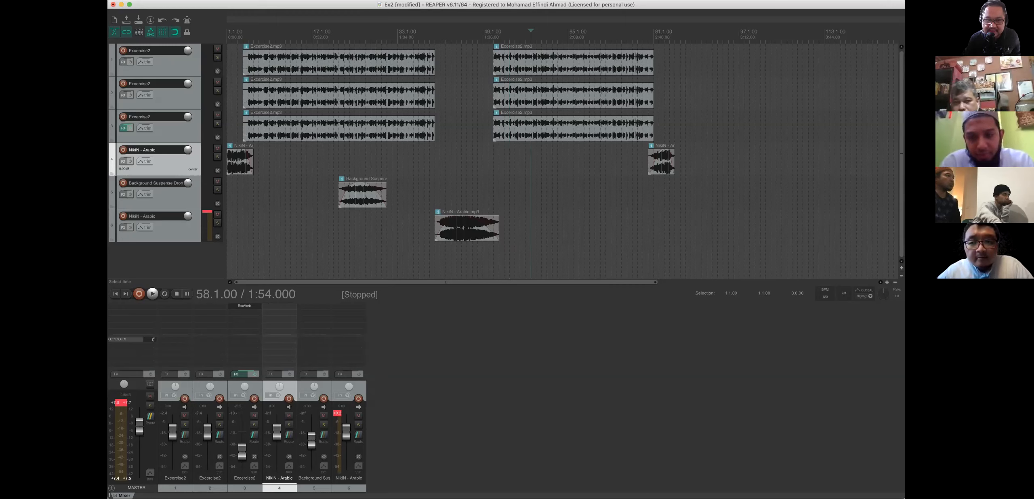
left_click(424, 130)
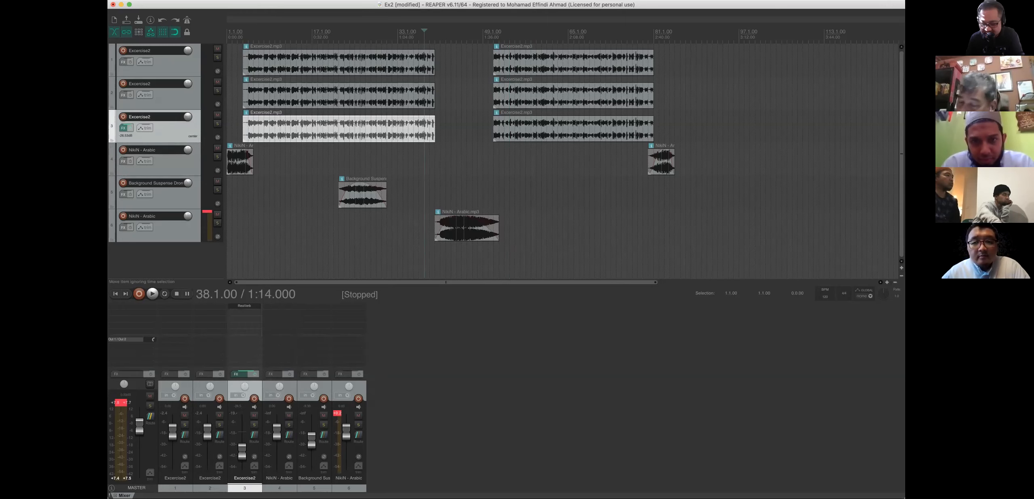
key("Delete")
left_click_drag(493, 125, 521, 124)
left_click_drag(653, 129, 556, 128)
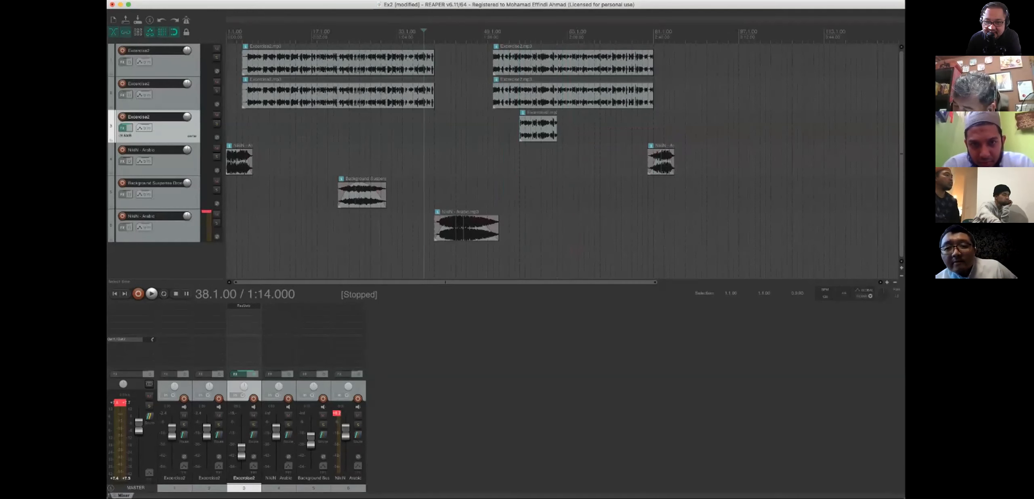
Raise the reverb voice track's volume slightly and play from 1:46 past its trimmed clip to check the effect
left_click(513, 160)
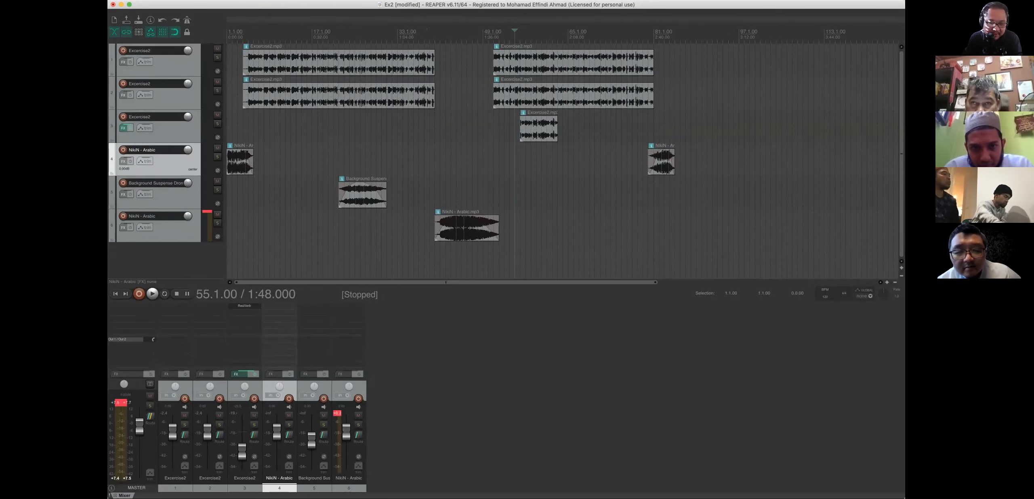
left_click_drag(242, 452, 242, 444)
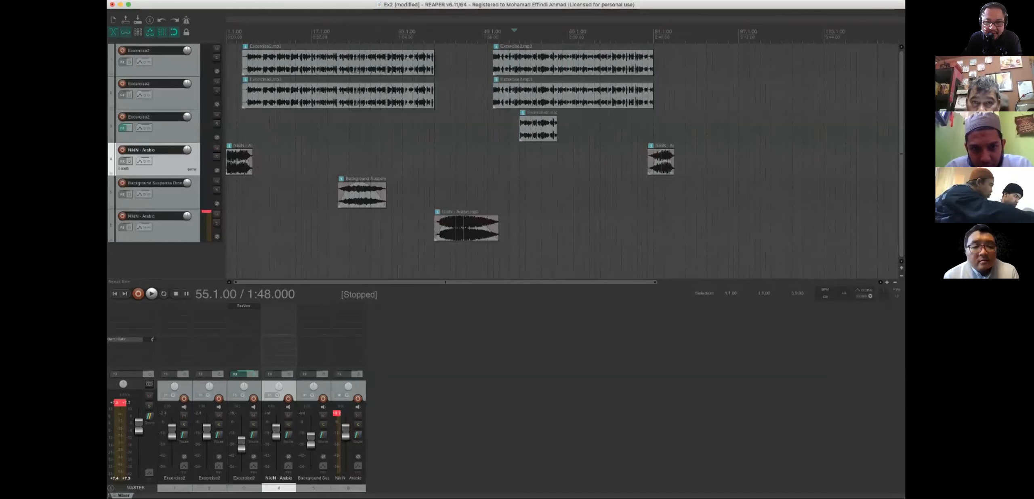
left_click(509, 162)
key("space")
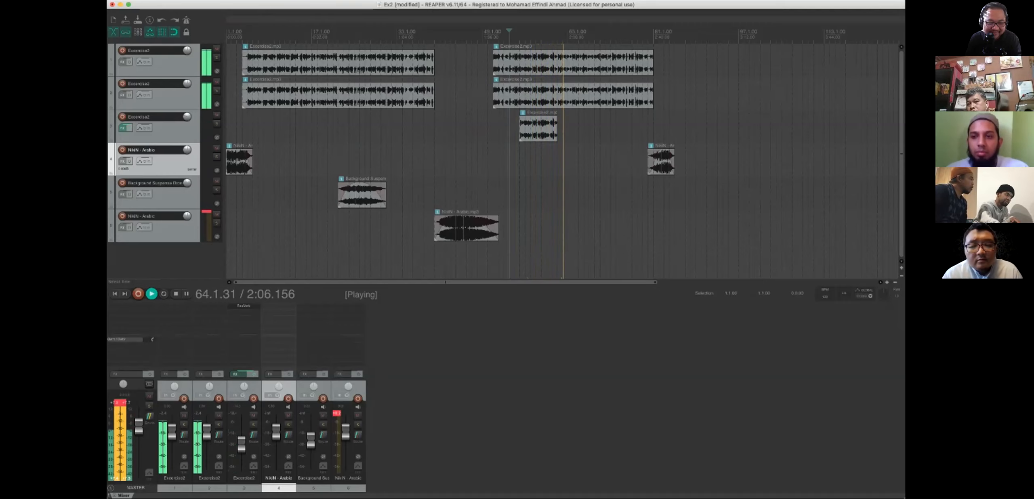
key("space")
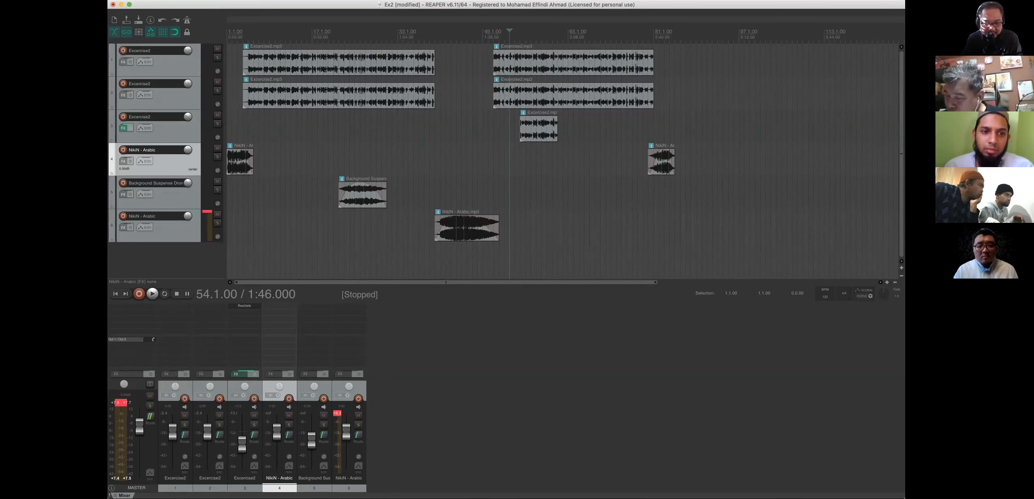
Reset the peak clip indicators on the mid-section Arabic music track and the master
left_click(338, 414)
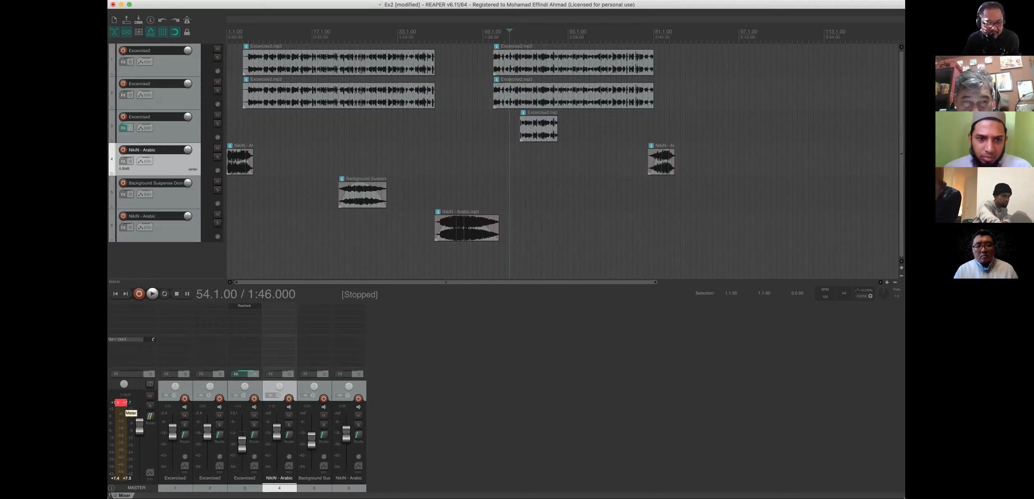
left_click(122, 403)
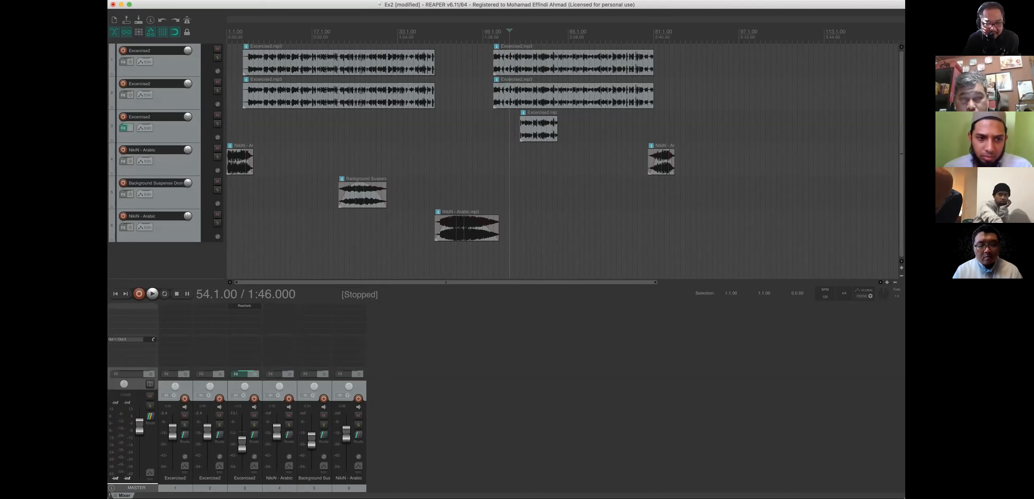
Add the Cockos ReaComp compressor to the master track and move its window clear of the mixer
left_click(153, 312)
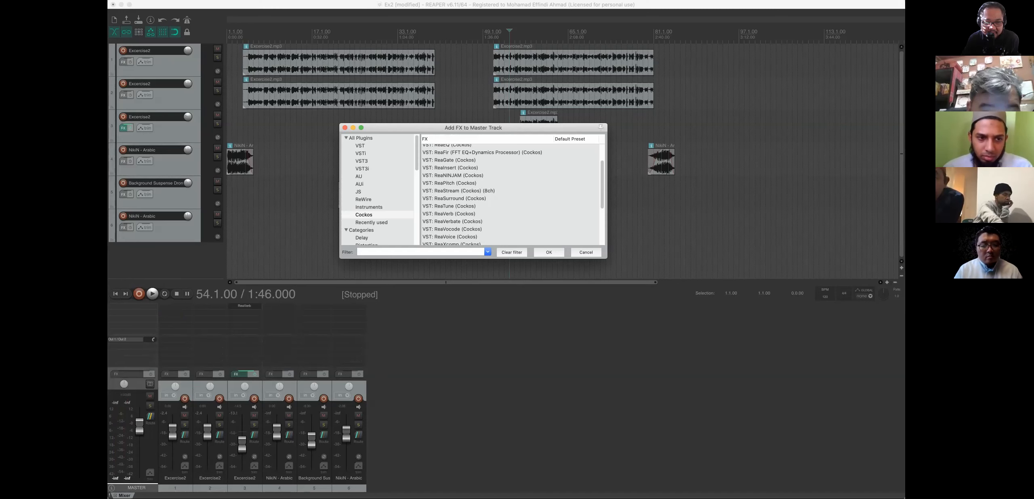
left_click(364, 215)
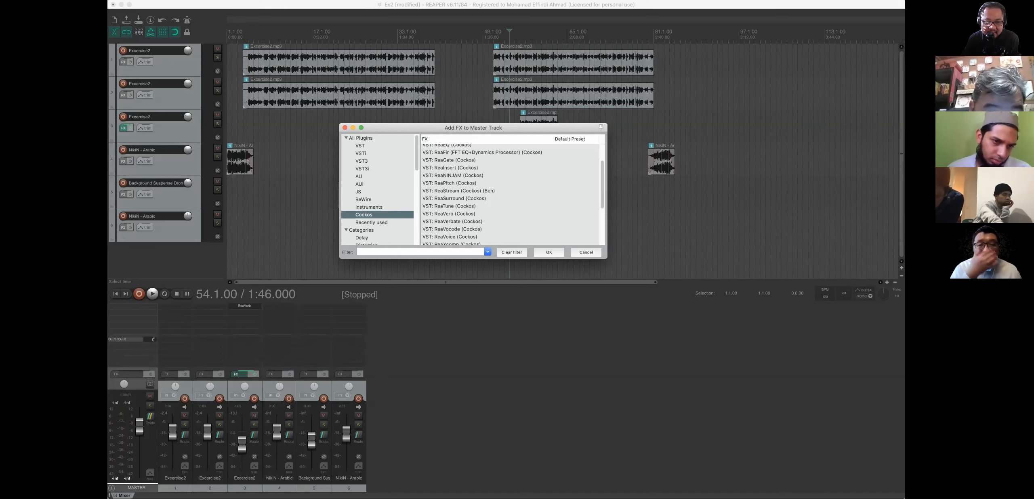
scroll(511, 194, "up", 3)
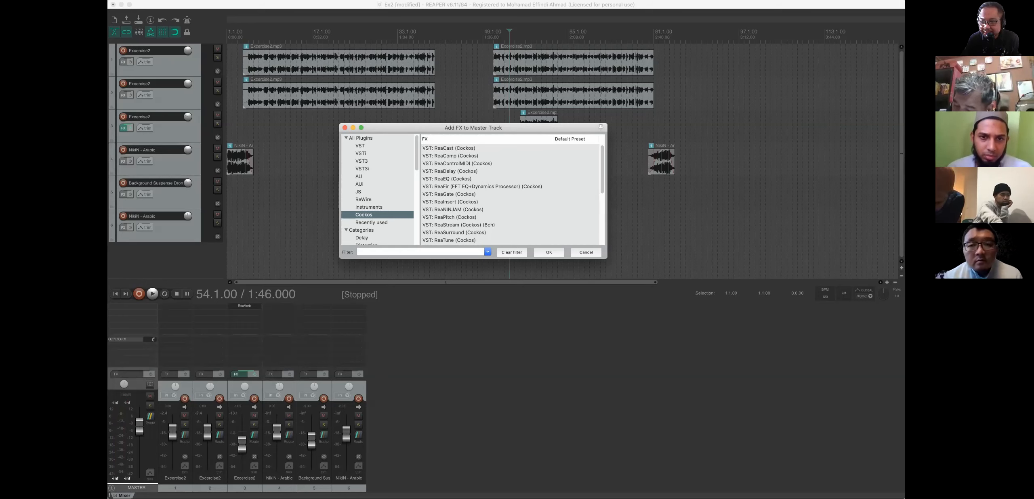
left_click(450, 156)
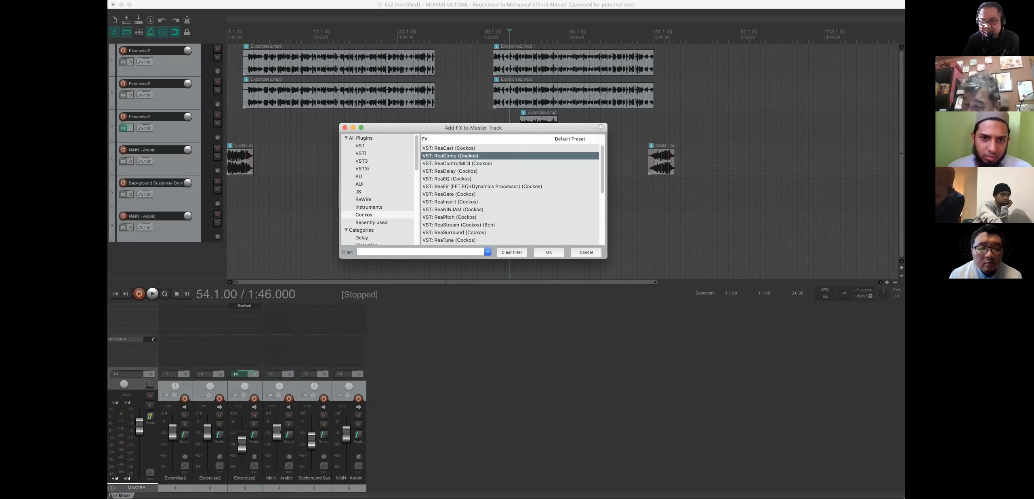
key("Return")
left_click_drag(233, 17, 547, 71)
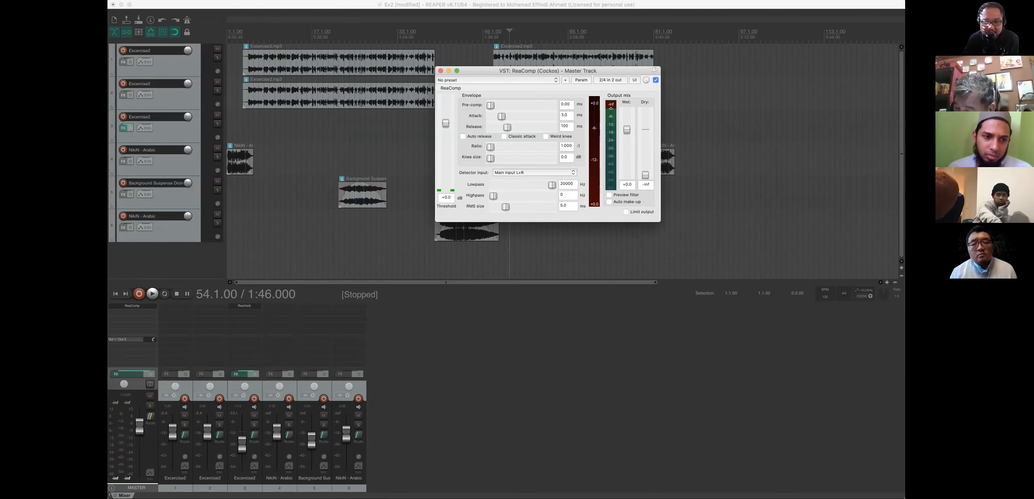
Load the stock Modern Vocal preset in the master's ReaComp and move its window off the track clips
left_click(497, 80)
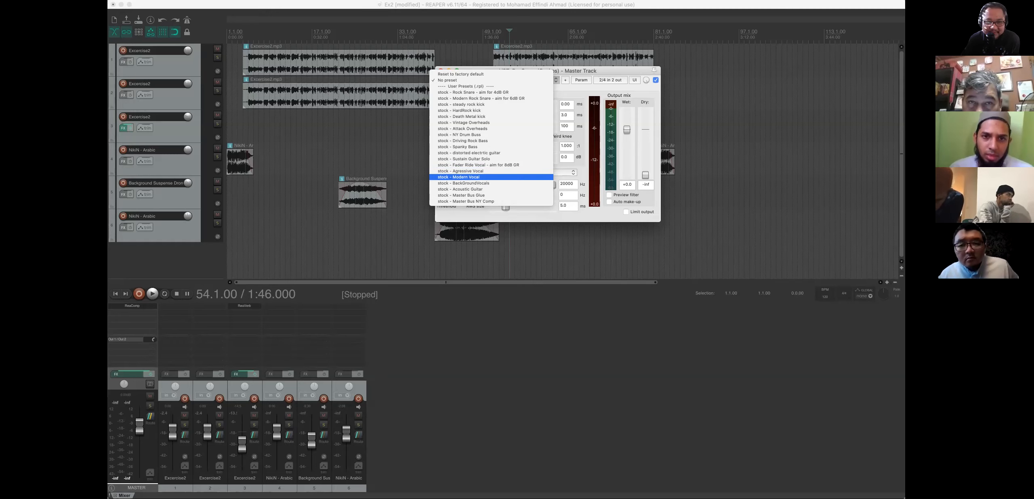
left_click(464, 177)
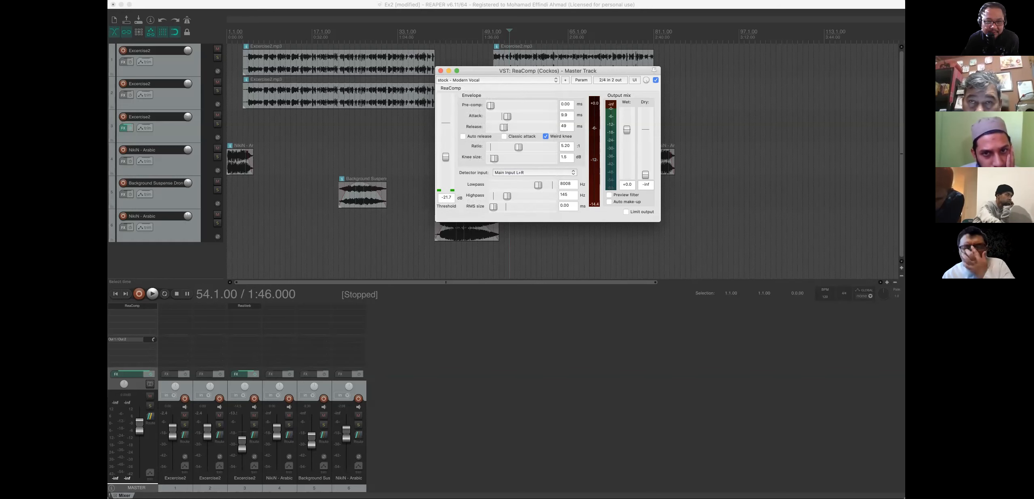
left_click_drag(480, 71, 679, 222)
Play the project from 1:36 through the reverb voice clip to check the master compression, stop playback, and close ReaComp
left_click(483, 35)
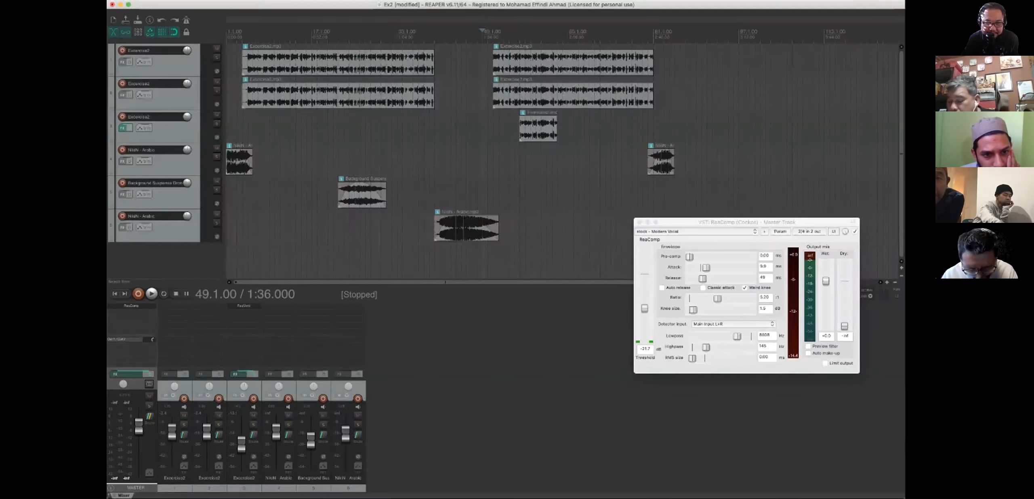
key("space")
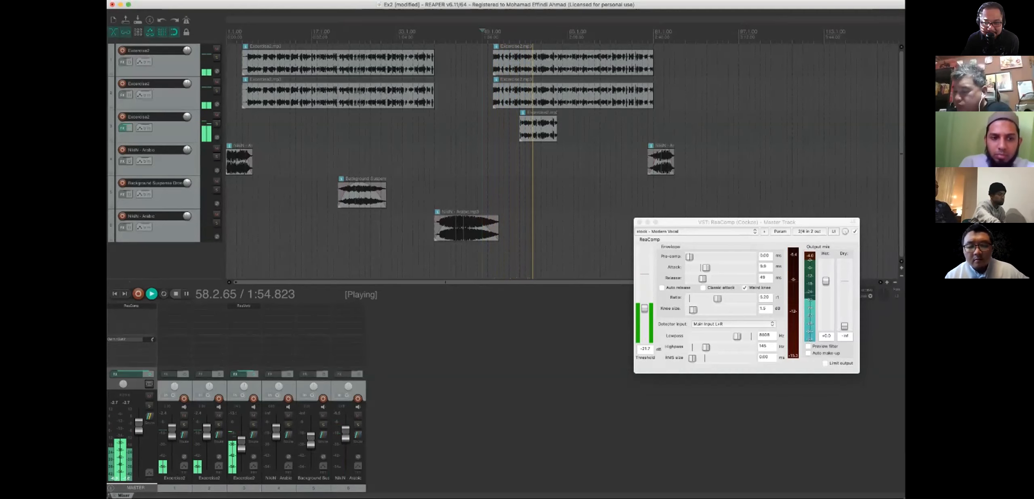
left_click(176, 293)
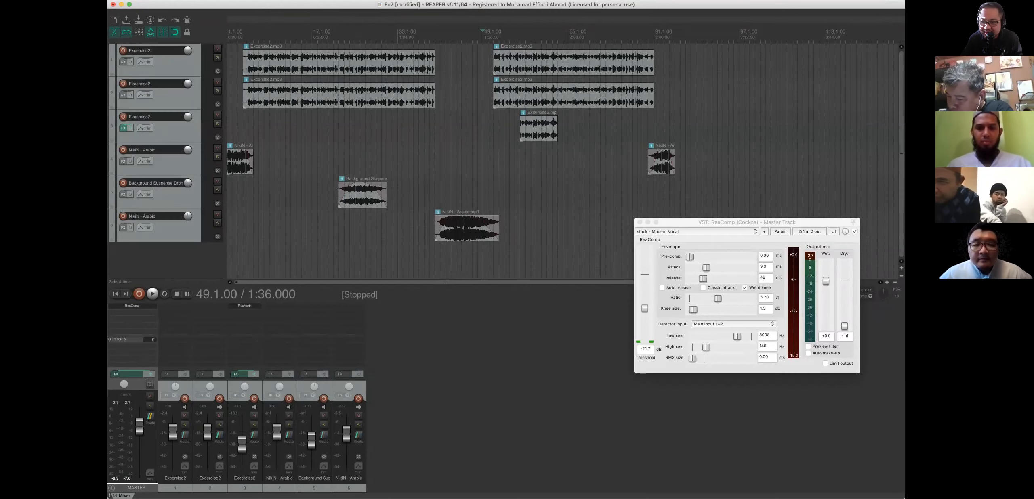
left_click_drag(726, 222, 660, 289)
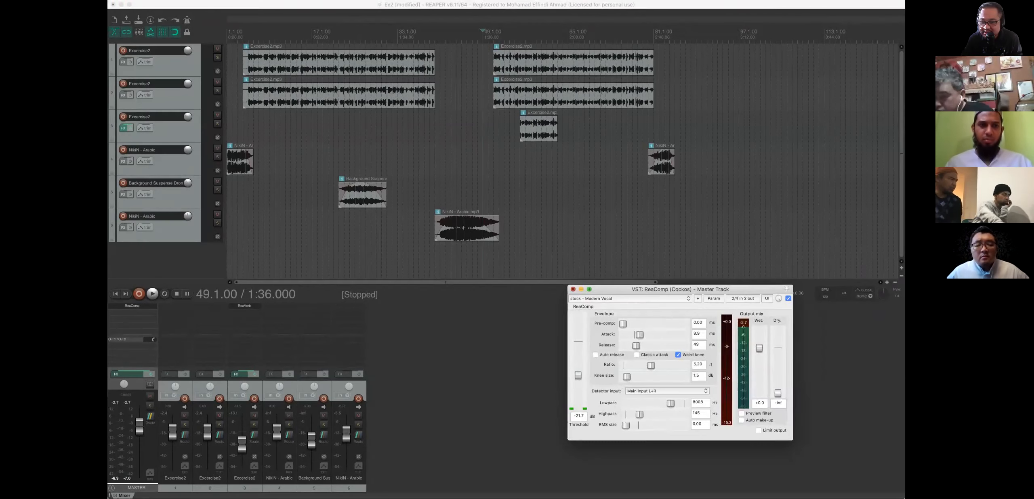
left_click(572, 289)
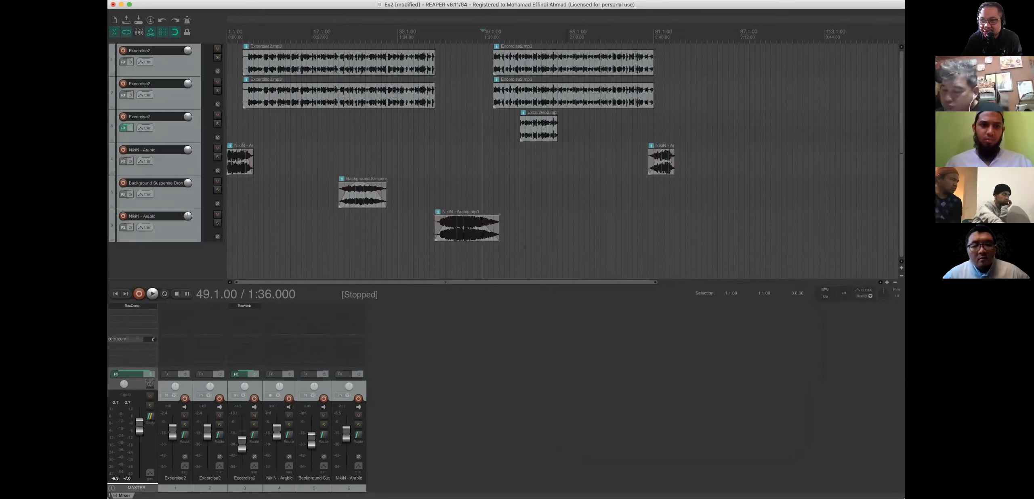